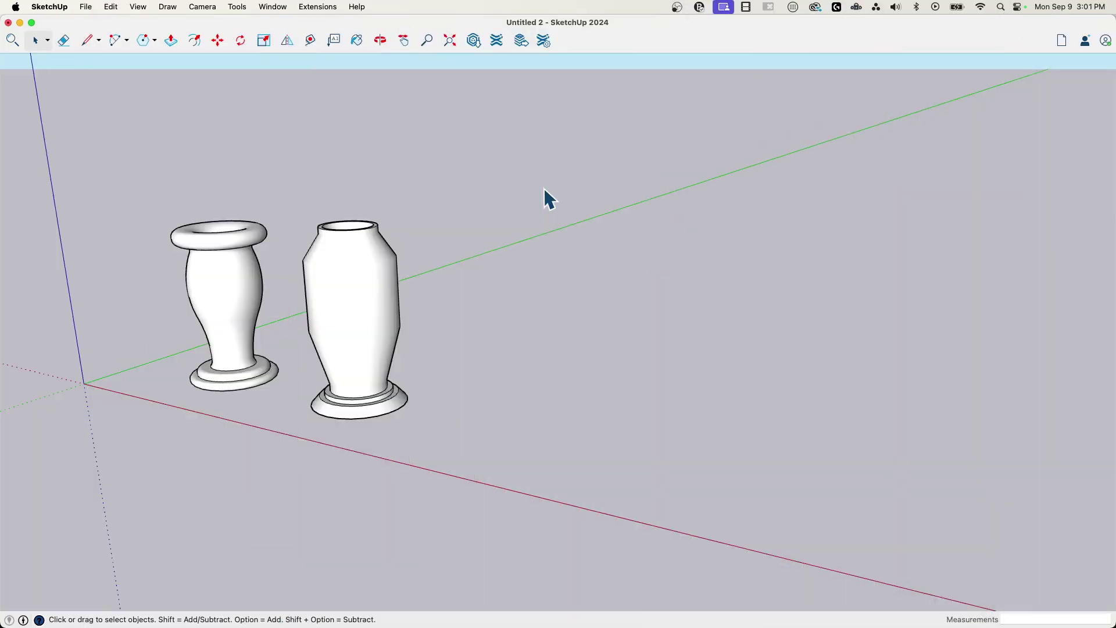
# Step: Draw a circle with a radius of about 8 3/8" flat on the ground beside the two vases
pyautogui.moveTo(545, 187)
pyautogui.mouseDown(button='middle')
pyautogui.moveTo(522, 249)
pyautogui.moveTo(589, 318)
pyautogui.moveTo(564, 386)
pyautogui.moveTo(518, 386)
pyautogui.moveTo(362, 299)
pyautogui.moveTo(404, 366)
pyautogui.moveTo(521, 304)
pyautogui.moveTo(575, 378)
pyautogui.moveTo(668, 394)
pyautogui.moveTo(603, 386)
pyautogui.moveTo(601, 505)
pyautogui.moveTo(638, 518)
pyautogui.moveTo(660, 549)
pyautogui.moveTo(663, 526)
pyautogui.moveTo(681, 551)
pyautogui.moveTo(665, 508)
pyautogui.moveTo(537, 493)
pyautogui.moveTo(541, 483)
pyautogui.mouseUp(button='middle')
pyautogui.scroll(4, 528, 257)
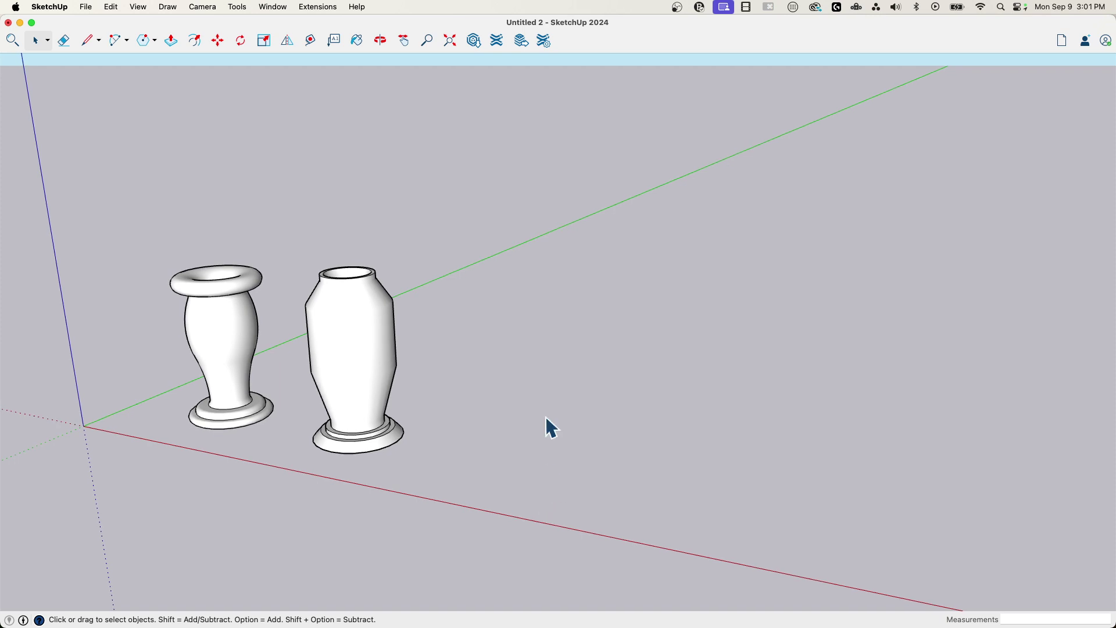
pyautogui.click(153, 40)
pyautogui.click(158, 105)
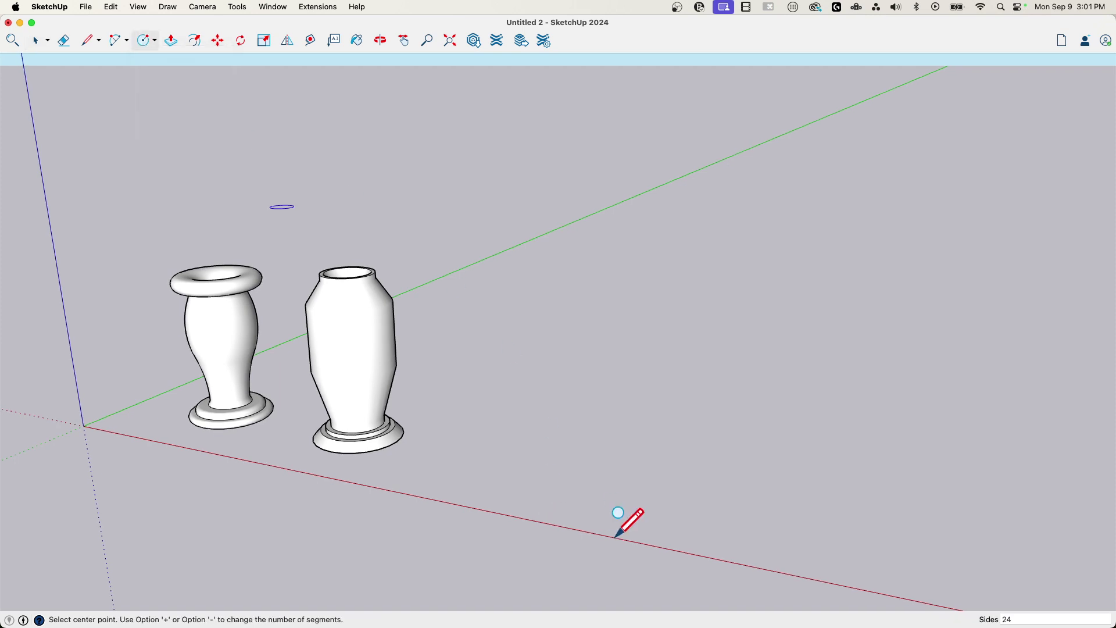
pyautogui.click(495, 466)
pyautogui.click(536, 472)
# Step: Draw a vertical line about 3' 1/8" high, straight up from the circle's center
pyautogui.moveTo(727, 472); pyautogui.dragTo(562, 414, button='middle')
pyautogui.press('l')
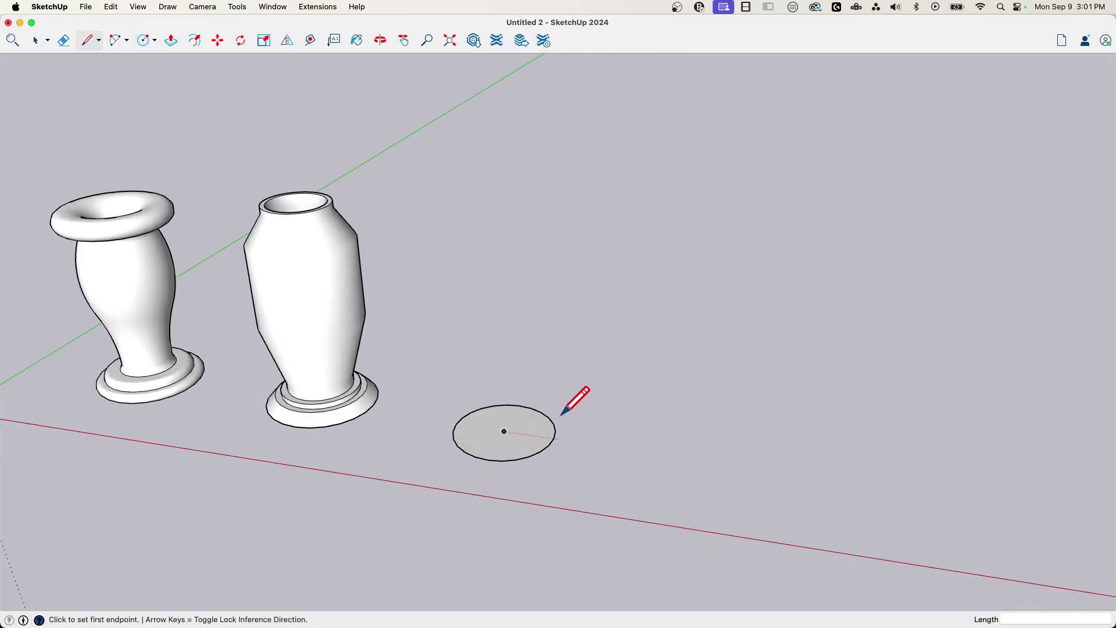
pyautogui.click(504, 431)
pyautogui.moveTo(509, 349); pyautogui.dragTo(506, 331, button='middle')
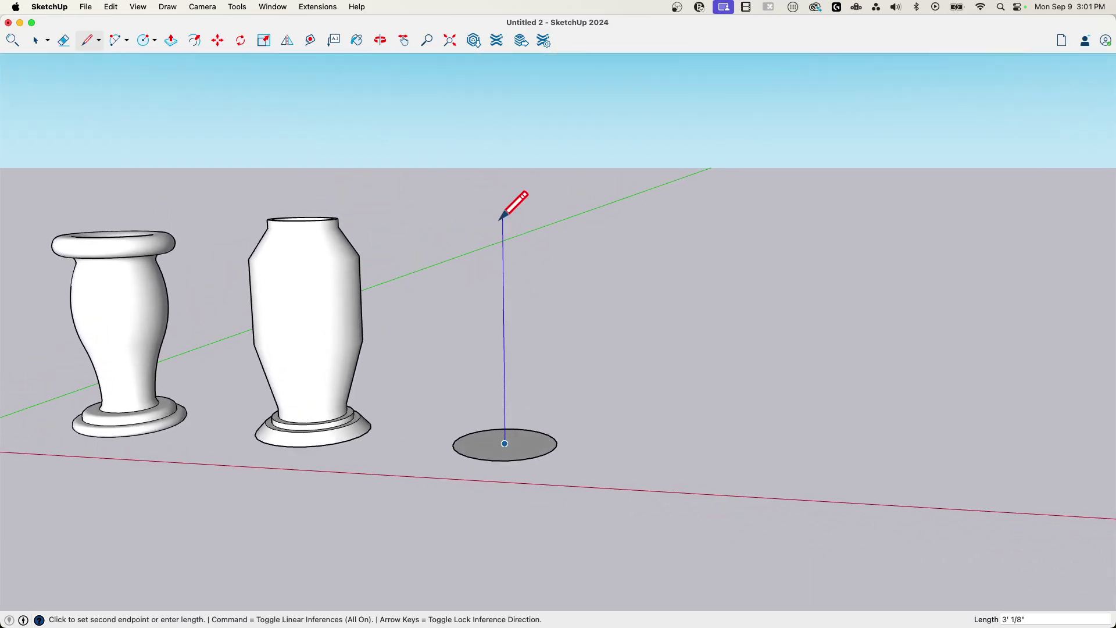
pyautogui.click(502, 220)
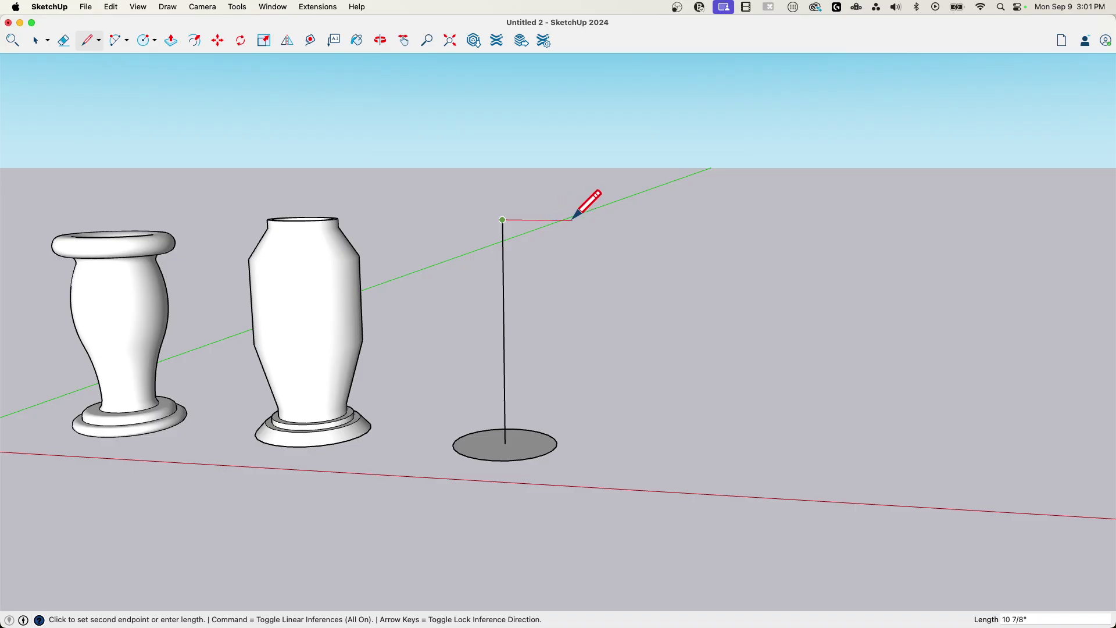
# Step: Complete an upright rectangular face about 8 3/8" wide, running from the vertical line out to the circle's edge
pyautogui.press('Escape')
pyautogui.click(506, 444)
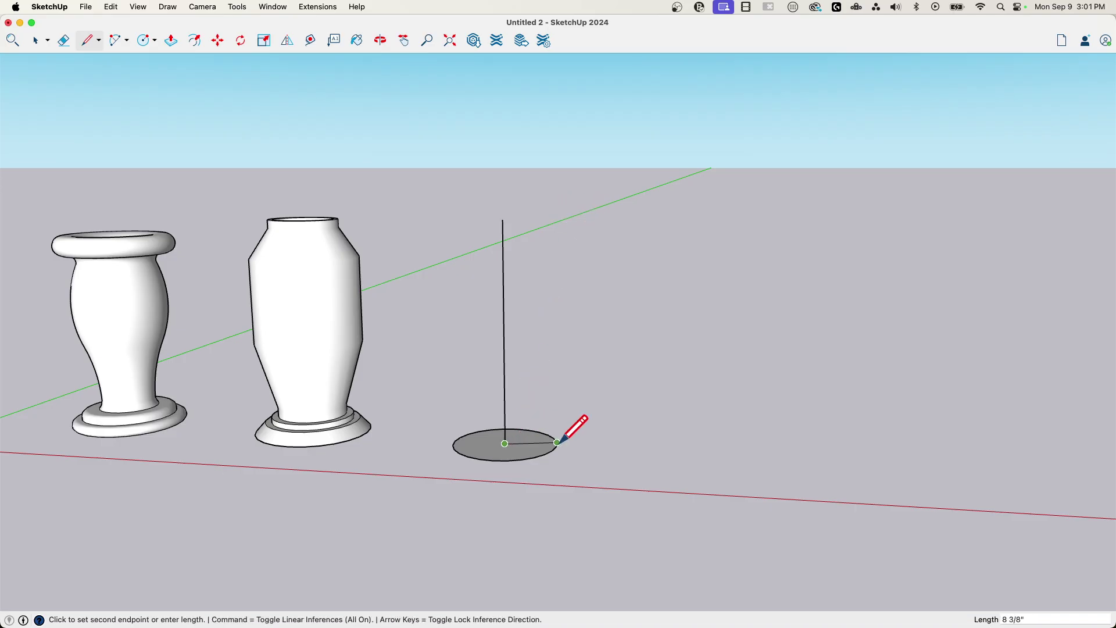
pyautogui.click(557, 445)
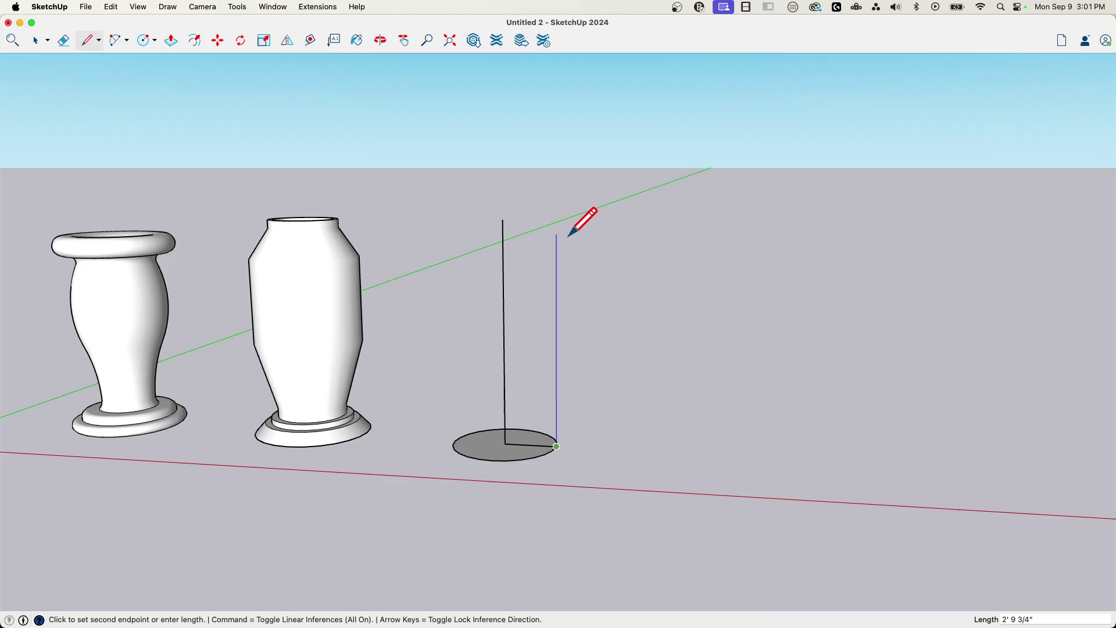
pyautogui.click(557, 220)
pyautogui.click(503, 220)
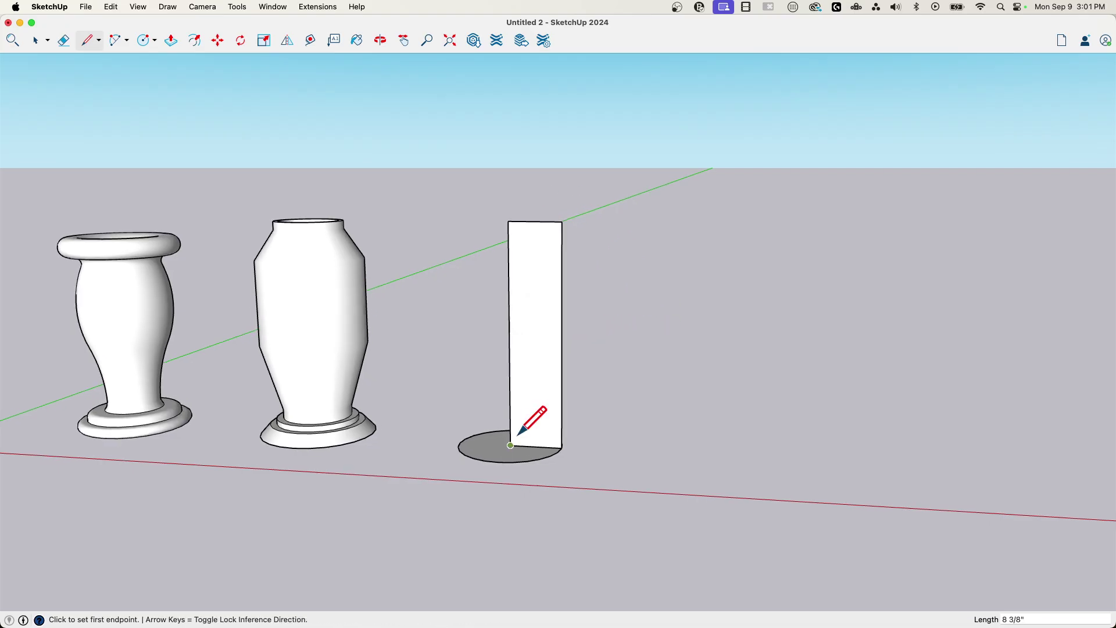
# Step: Draw a stepped notch outline near the face's base, with a riser of about 1 1/2" and a closing line of about 3 7/8" to the outer edge
pyautogui.scroll(5, 581, 395)
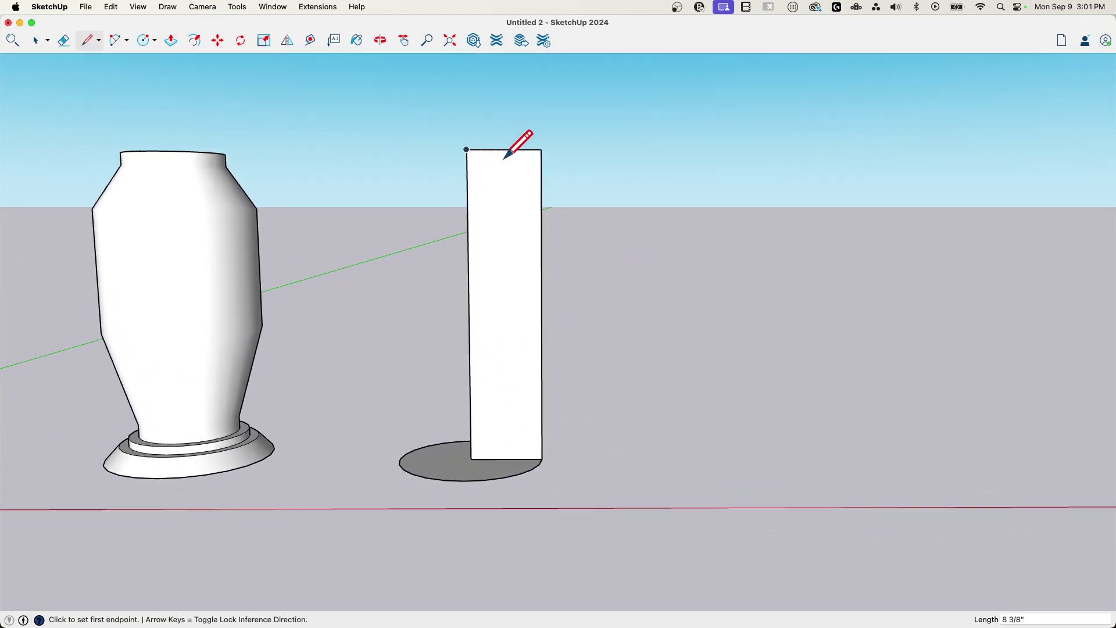
pyautogui.scroll(3, 557, 373)
pyautogui.scroll(1, 544, 356)
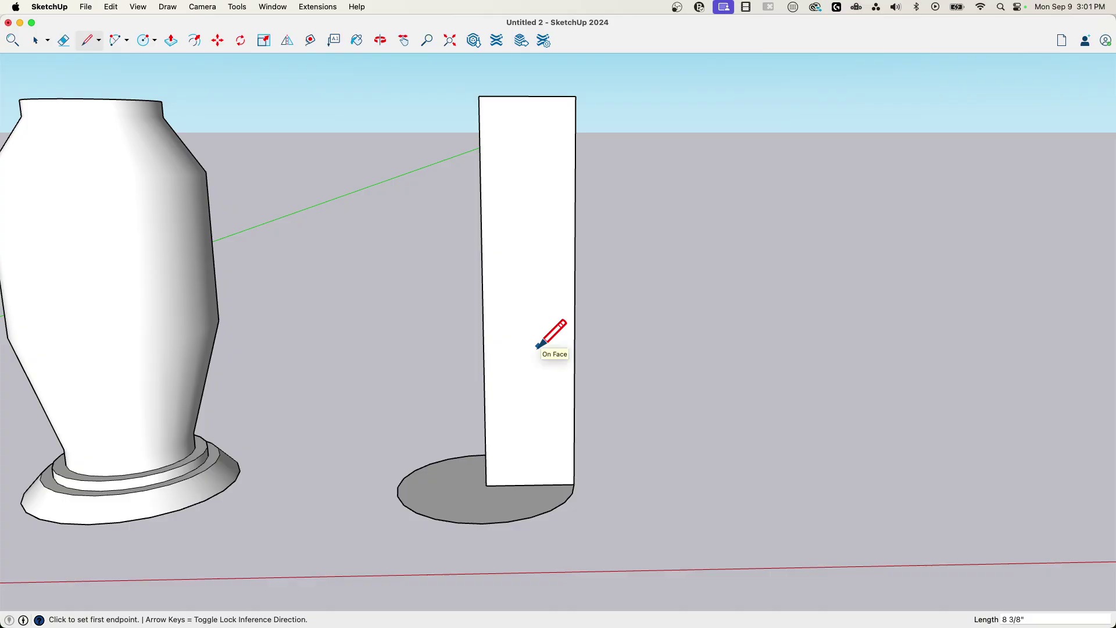
pyautogui.scroll(2, 578, 478)
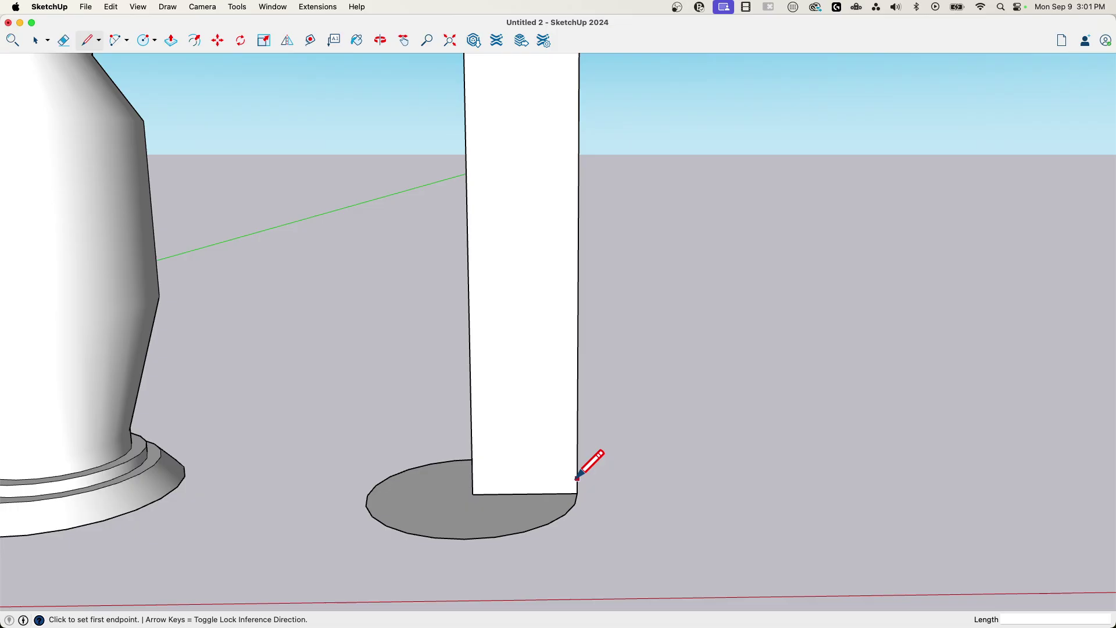
pyautogui.moveTo(577, 479); pyautogui.dragTo(576, 472, button='middle')
pyautogui.click(576, 473)
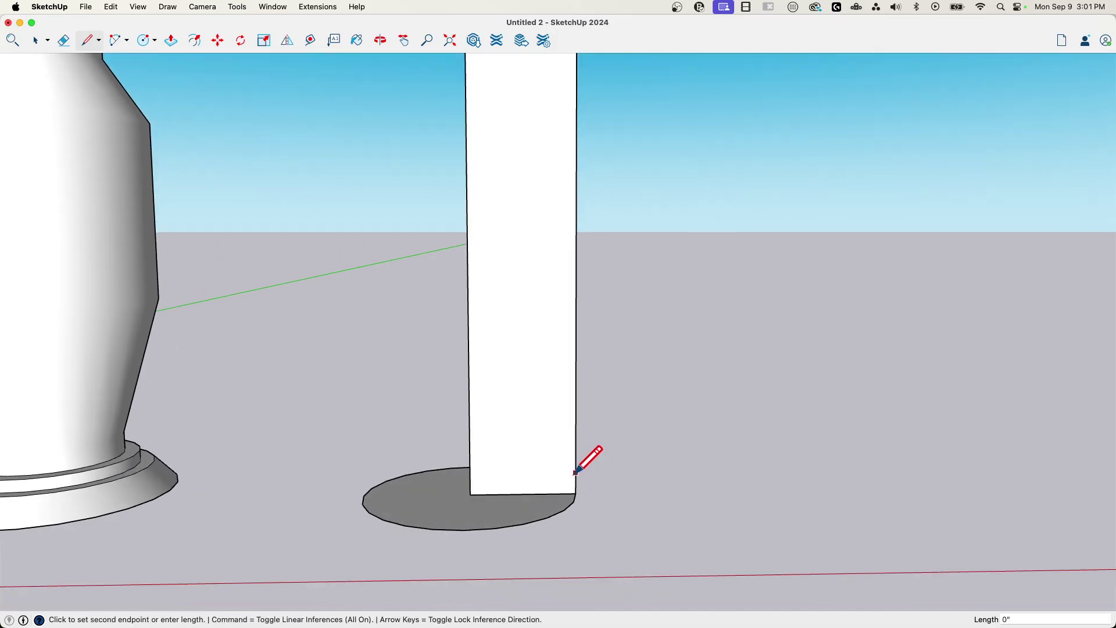
pyautogui.click(550, 473)
pyautogui.scroll(3, 548, 458)
pyautogui.moveTo(549, 436)
pyautogui.mouseDown(button='middle')
pyautogui.moveTo(557, 476)
pyautogui.moveTo(551, 452)
pyautogui.mouseUp(button='middle')
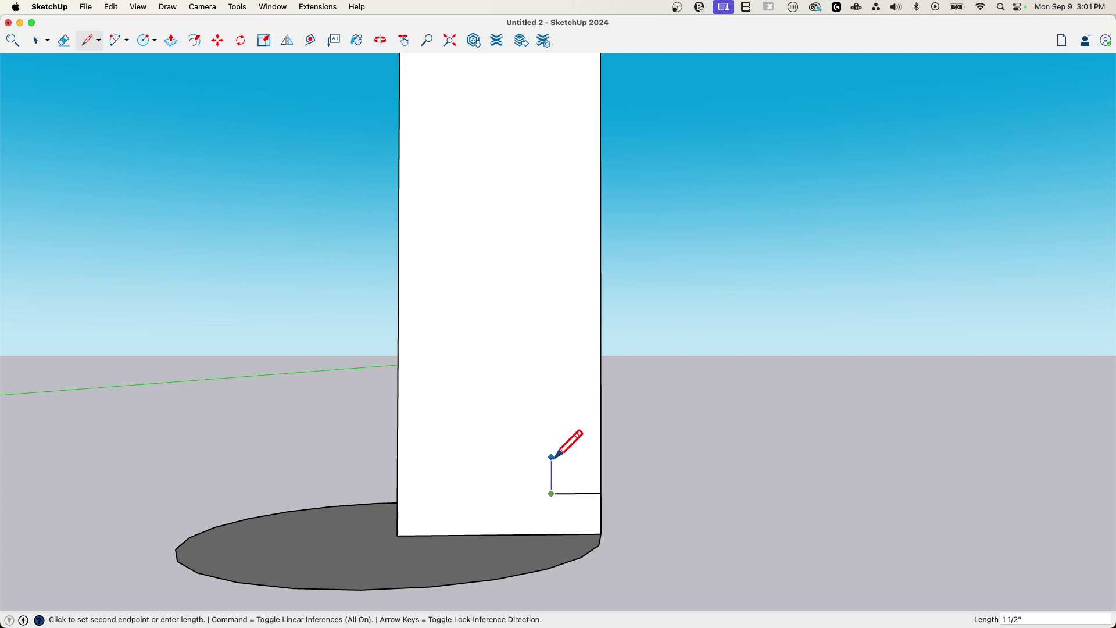
pyautogui.click(507, 457)
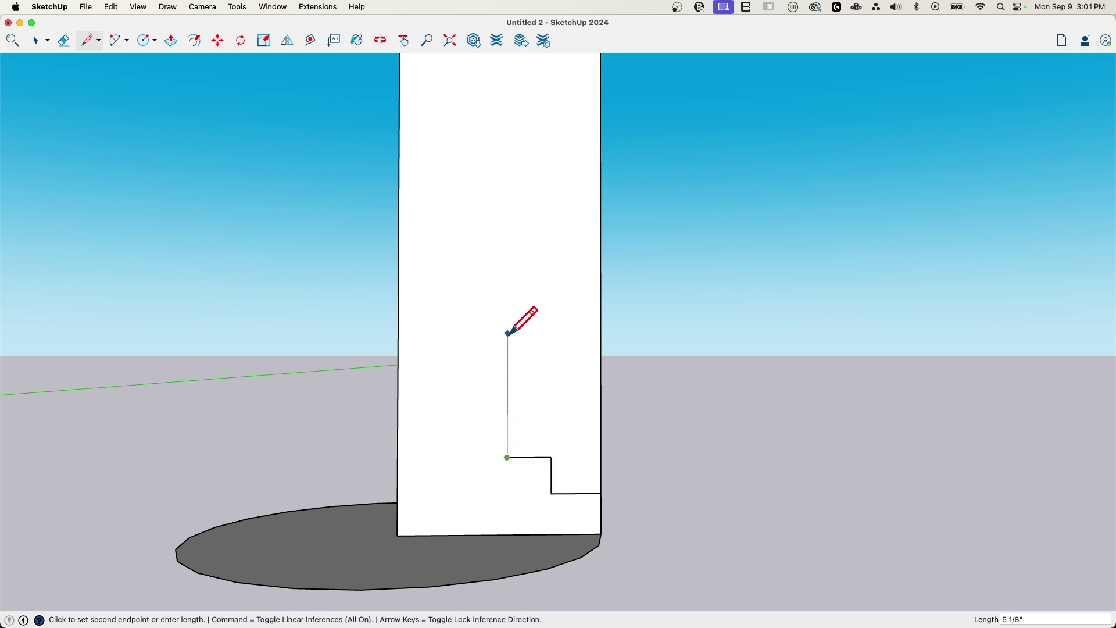
pyautogui.click(507, 278)
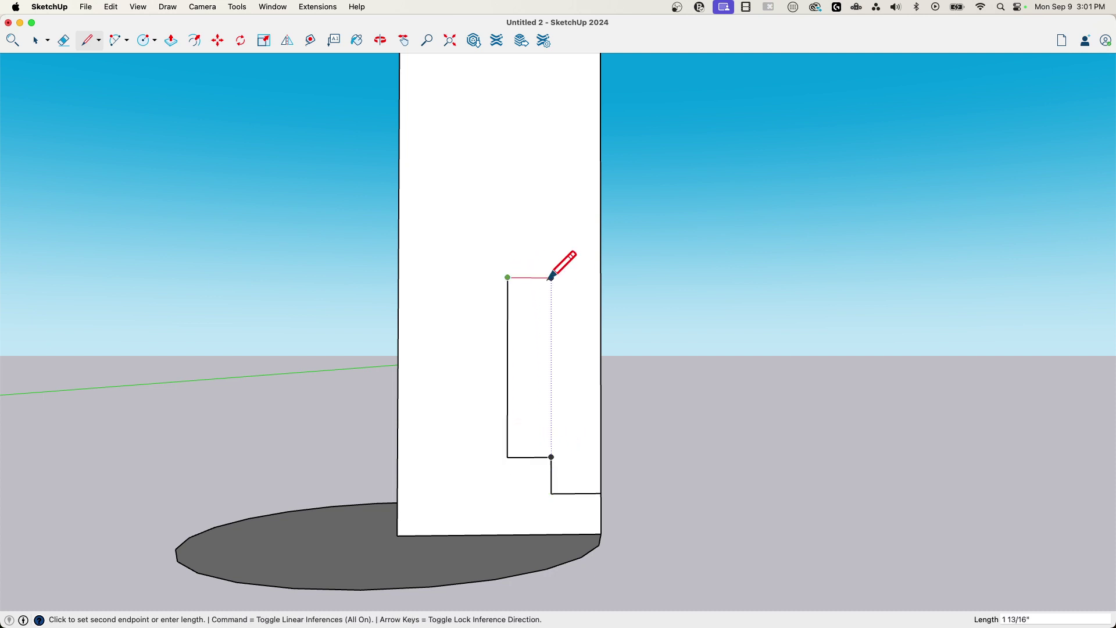
pyautogui.click(609, 280)
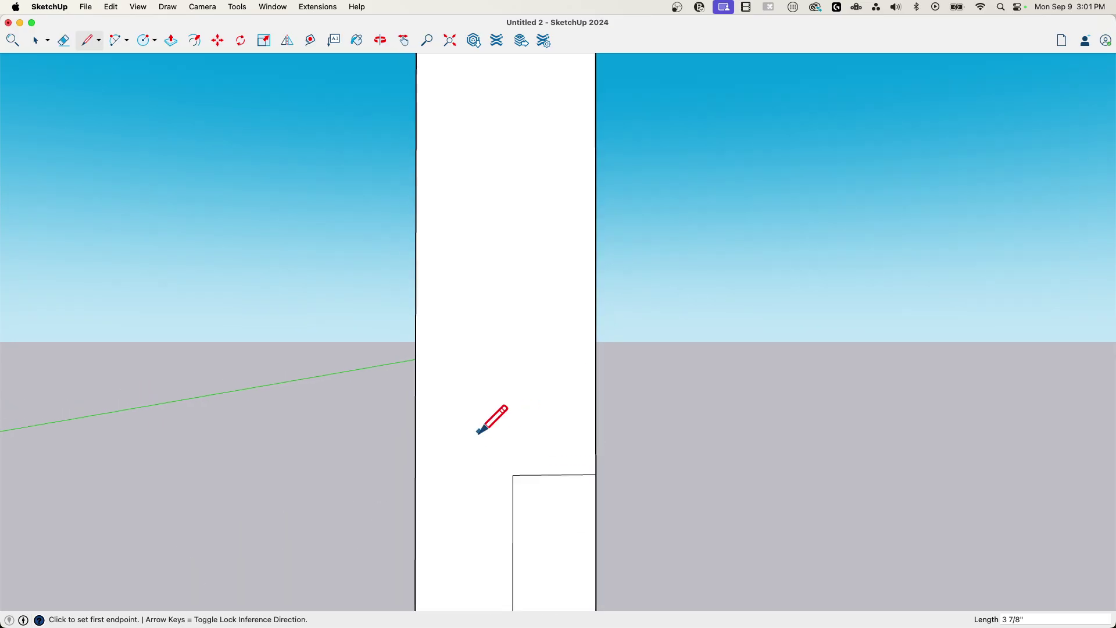
# Step: Draw an upper notch outline with a horizontal line of about 2 1/16", a vertical line, and a diagonal of about 3 1/2" to the outer edge
pyautogui.click(592, 228)
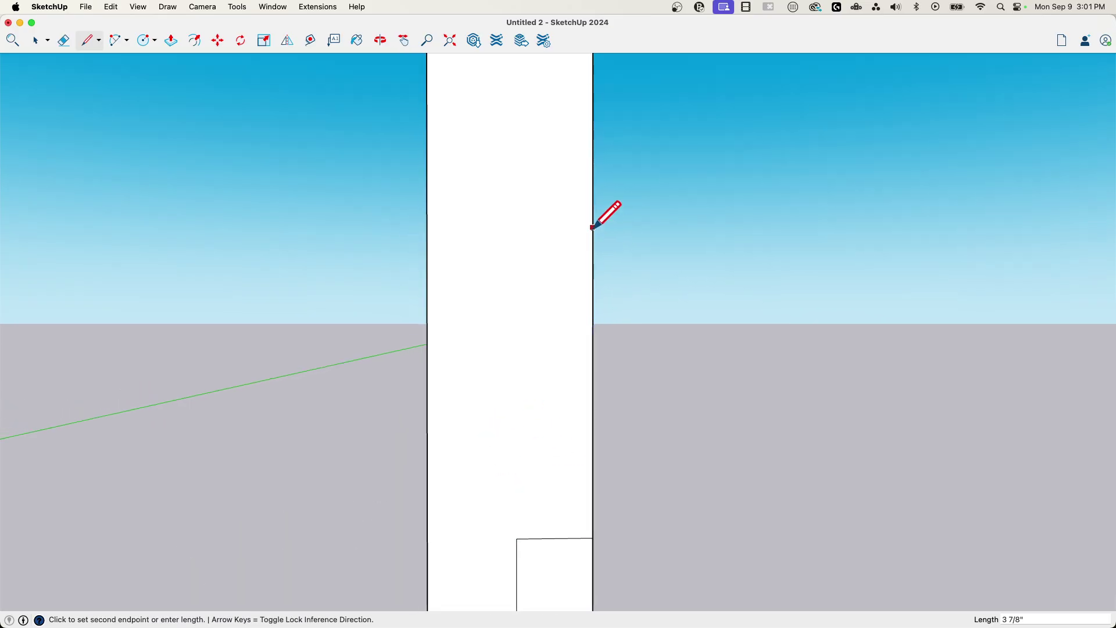
pyautogui.click(548, 227)
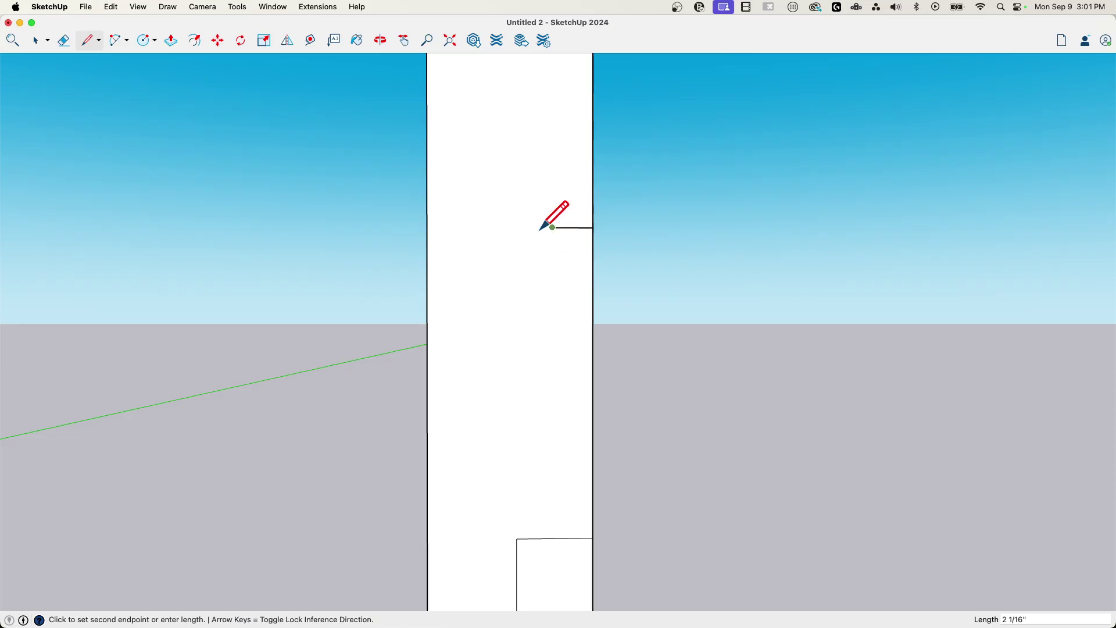
pyautogui.click(551, 150)
pyautogui.moveTo(550, 150); pyautogui.dragTo(553, 195, button='middle')
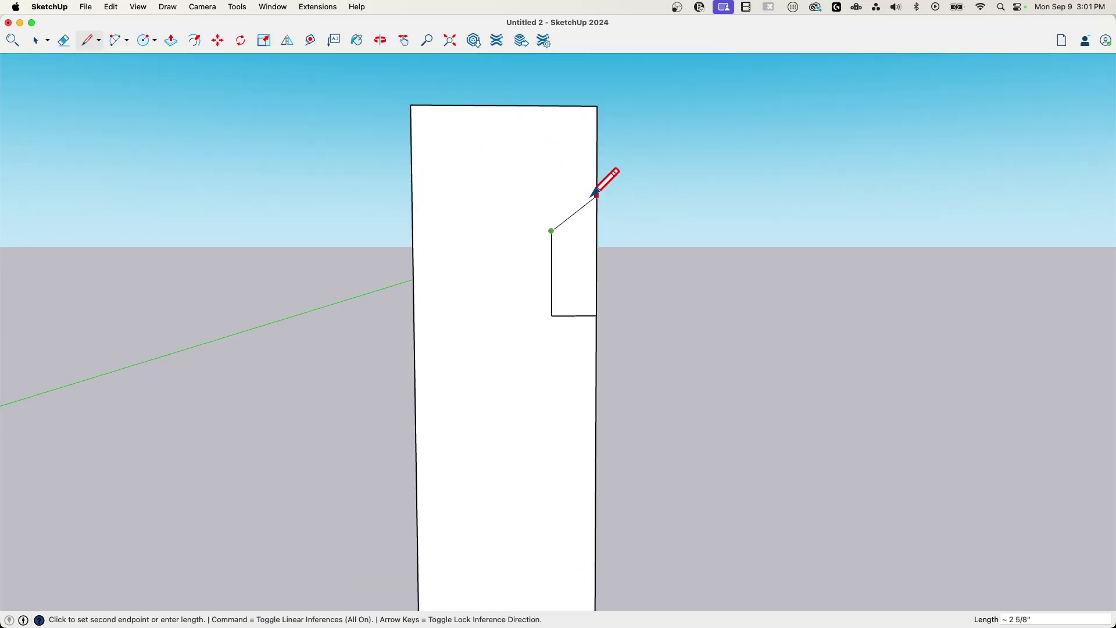
pyautogui.click(596, 168)
# Step: Draw an arc with a bulge of about 2 1/8" toward the face's center along the lower notch's long vertical side
pyautogui.moveTo(678, 349)
pyautogui.mouseDown(button='middle')
pyautogui.moveTo(648, 364)
pyautogui.moveTo(567, 303)
pyautogui.mouseUp(button='middle')
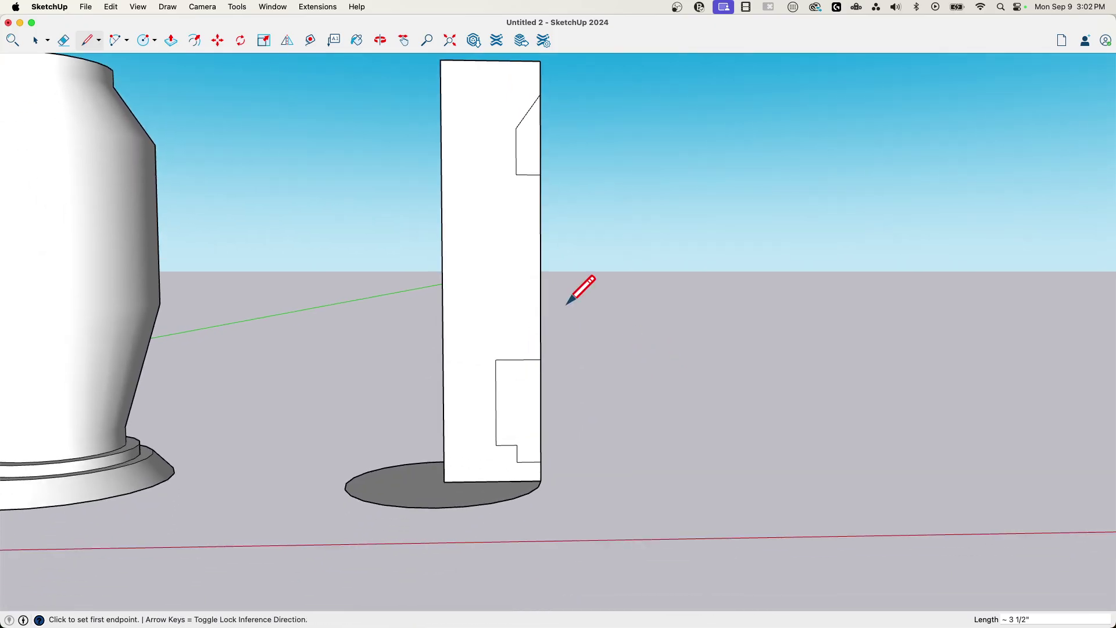
pyautogui.click(114, 40)
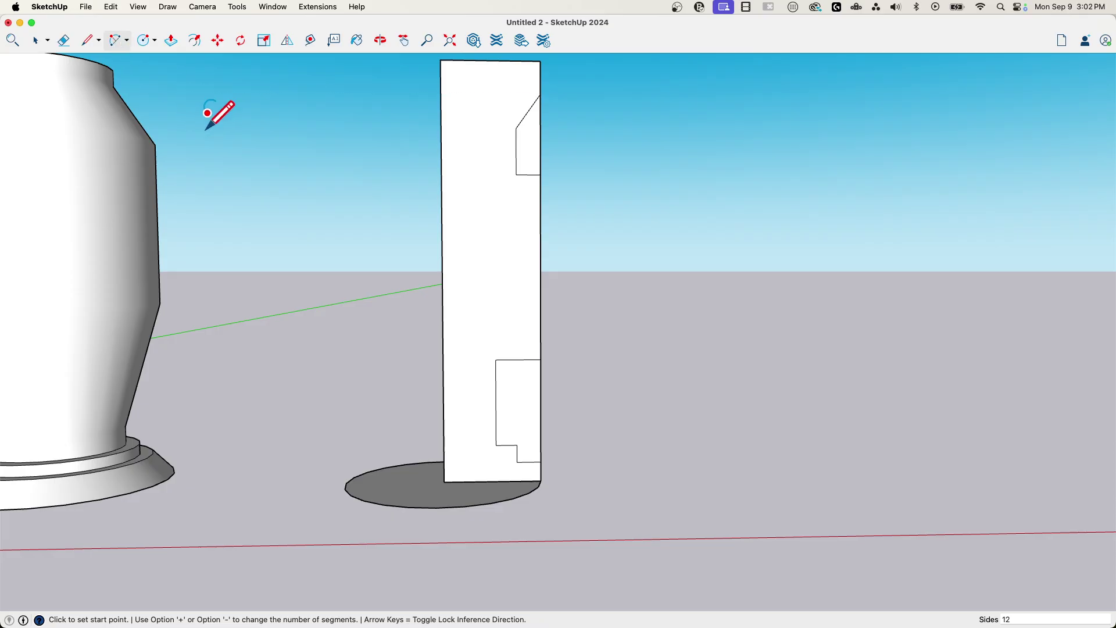
pyautogui.scroll(5, 640, 436)
pyautogui.scroll(1, 513, 477)
pyautogui.click(480, 466)
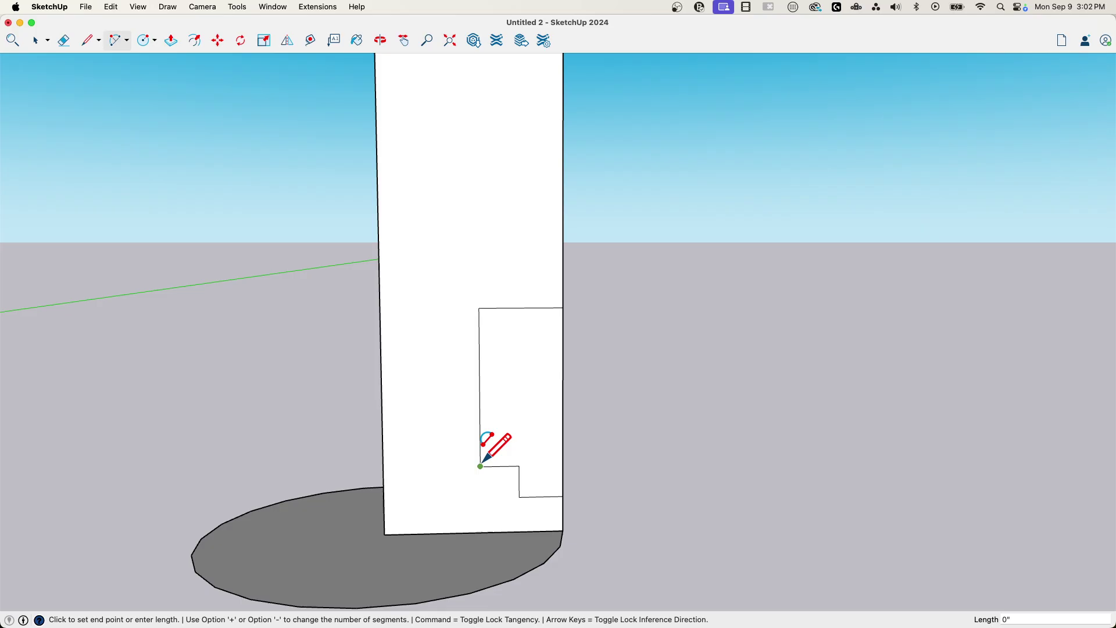
pyautogui.click(479, 308)
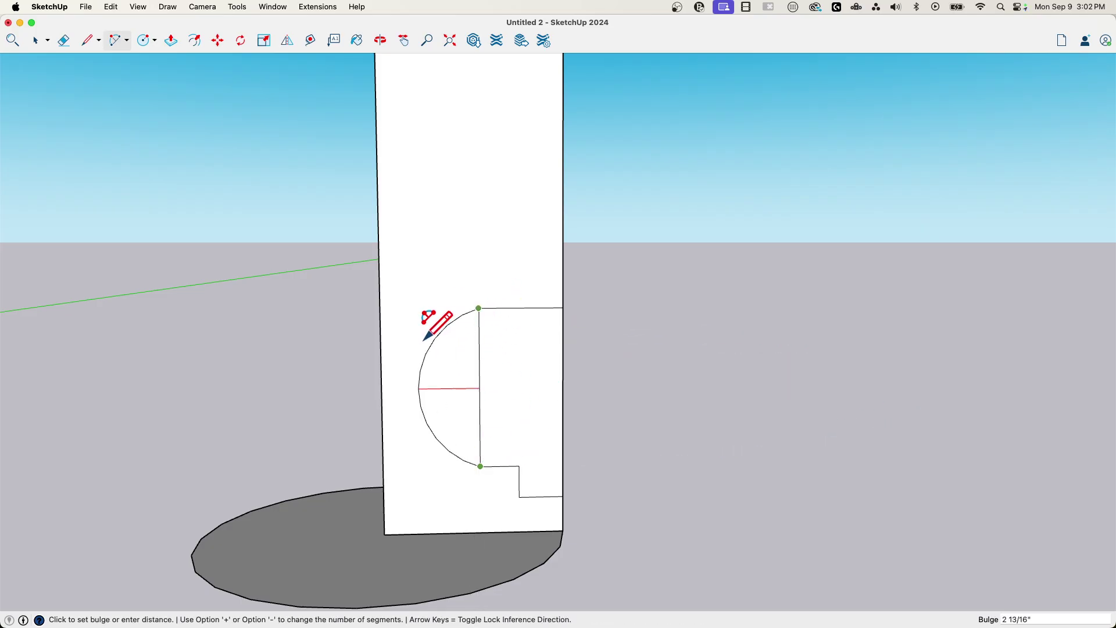
pyautogui.click(443, 335)
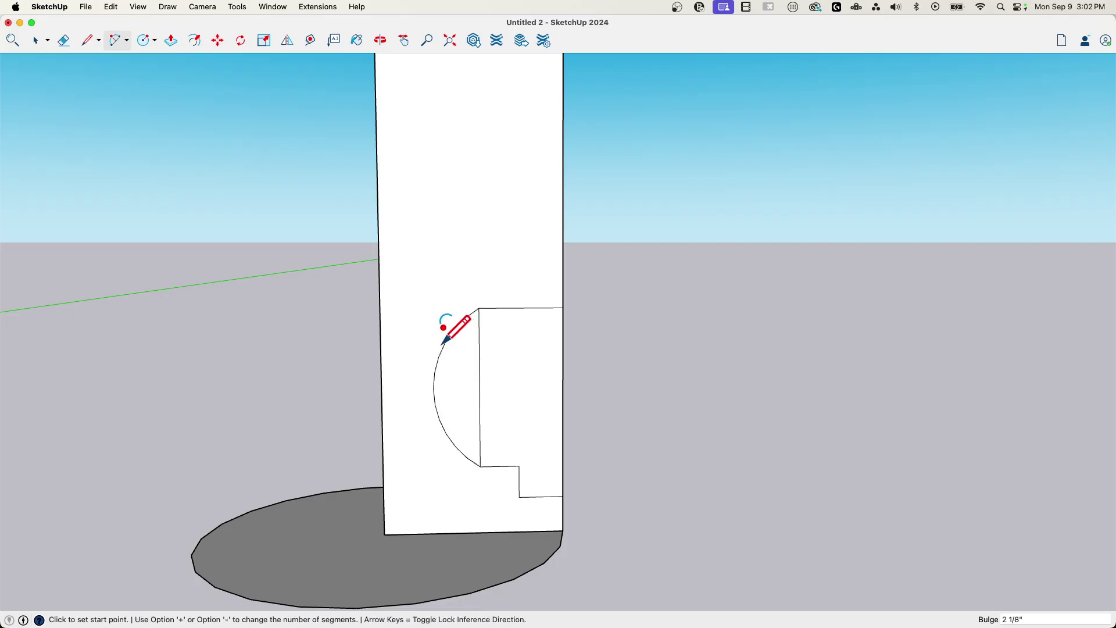
# Step: Round the lower step's corner and the base's outer corner with tangent fillet arcs starting at the midpoints of the step's horizontal lines
pyautogui.scroll(2, 496, 411)
pyautogui.scroll(1, 496, 412)
pyautogui.click(500, 360)
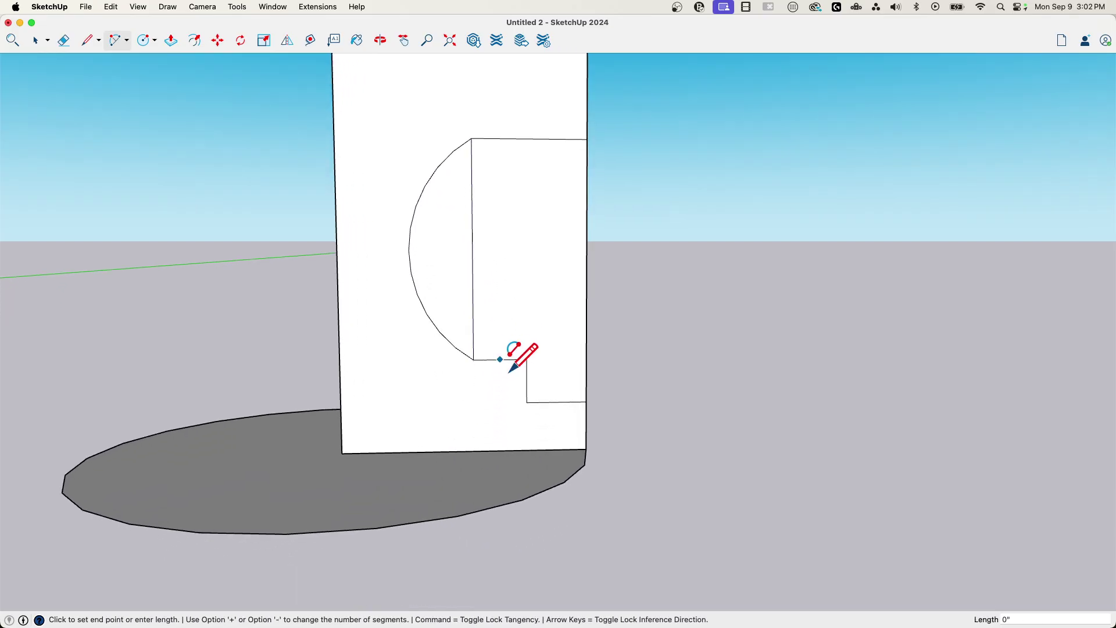
pyautogui.doubleClick(526, 382)
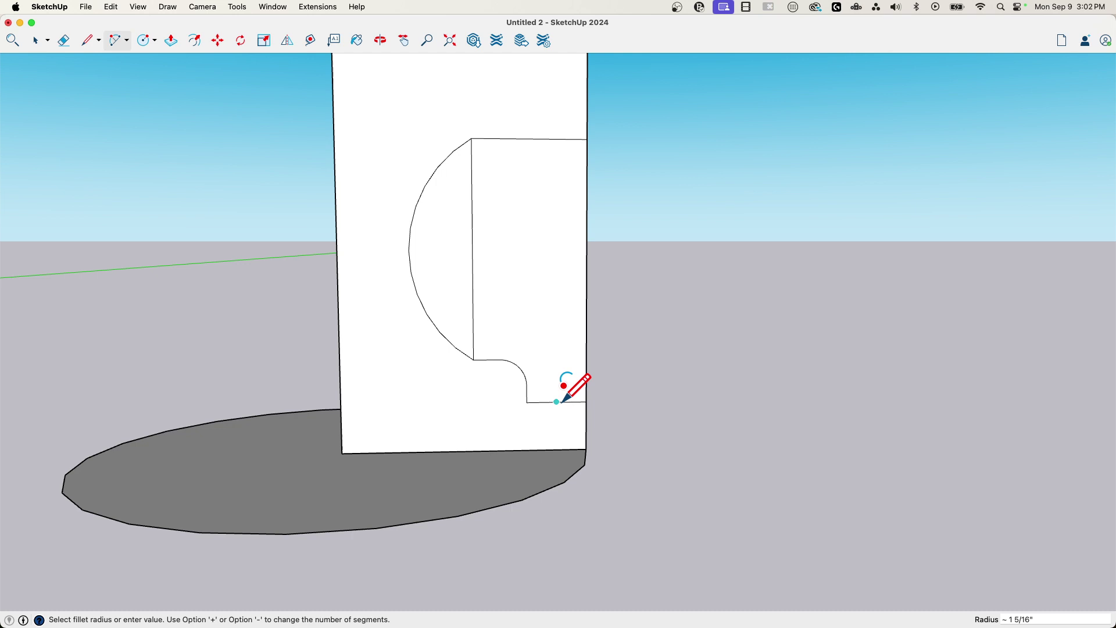
pyautogui.click(556, 402)
pyautogui.doubleClick(587, 423)
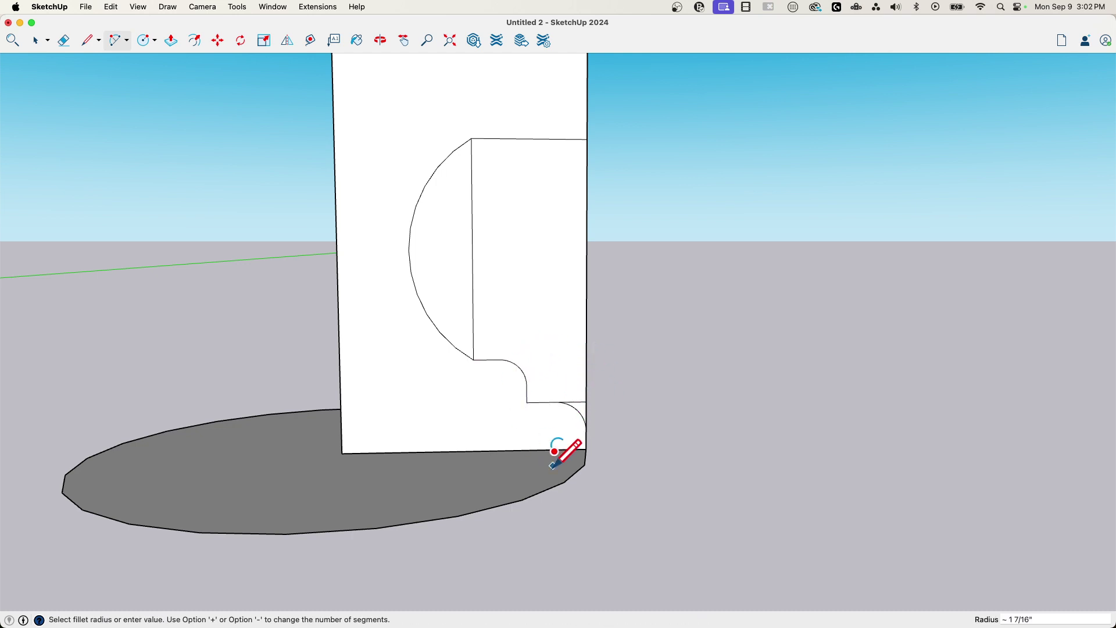
# Step: Join the lower arc's upper end to the outer edge, and that point to the upper notch's lower inner corner, with two flowing arcs
pyautogui.click(467, 288)
pyautogui.scroll(-3, 516, 271)
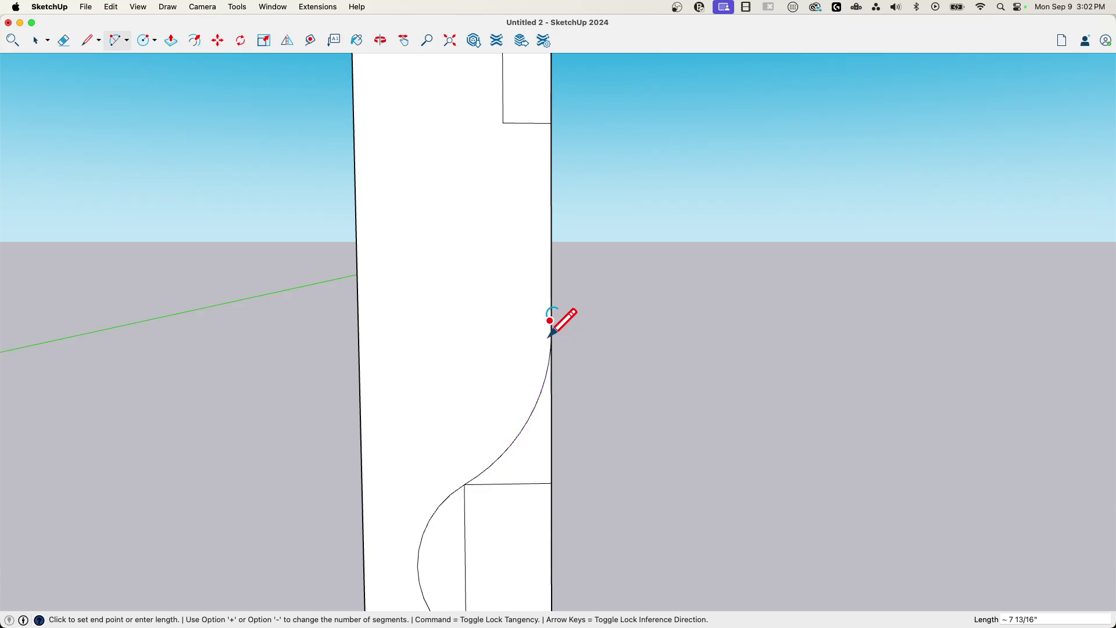
pyautogui.click(551, 332)
pyautogui.doubleClick(551, 332)
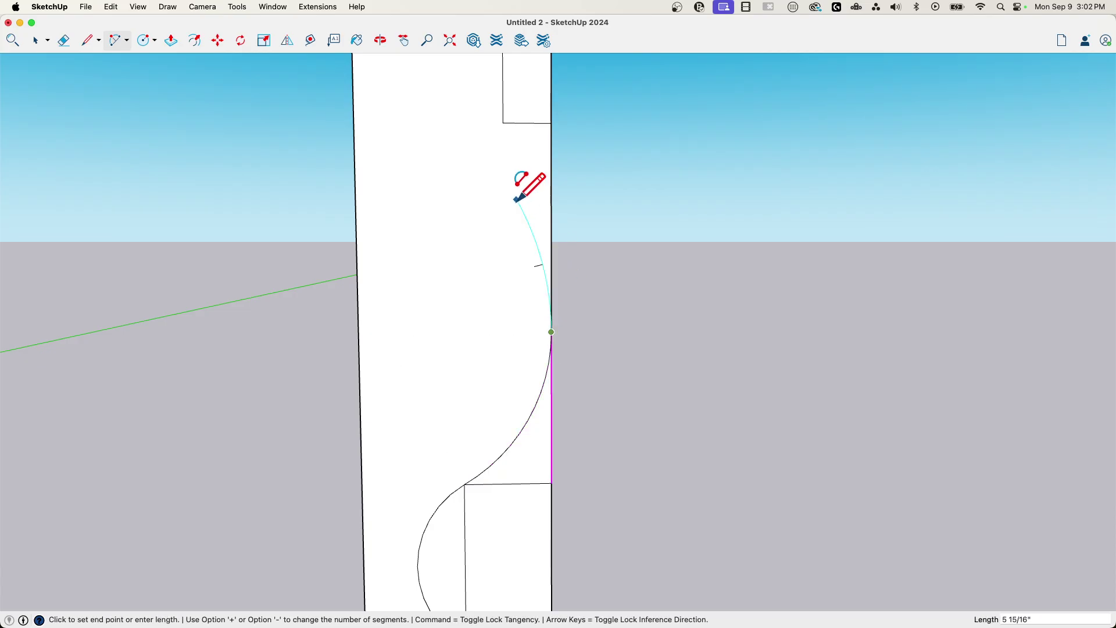
pyautogui.click(504, 123)
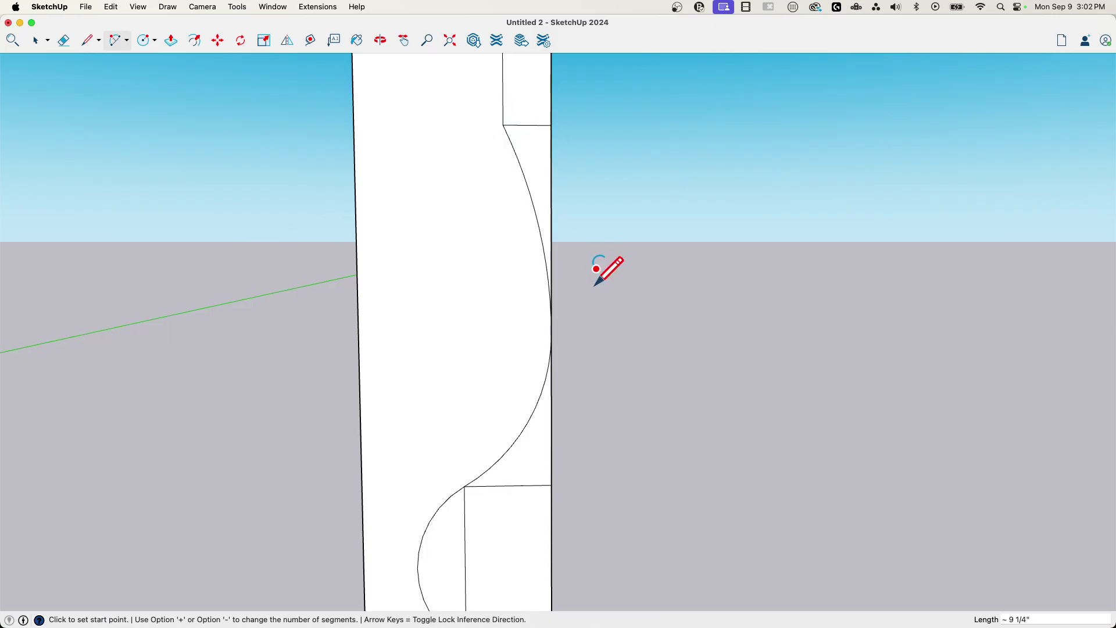
# Step: Draw an inward arc about 3 7/8" long across the upper notch's vertical side, and another blending the diagonal into the outer edge
pyautogui.keyDown('shift'); pyautogui.moveTo(599, 269); pyautogui.dragTo(558, 361, button='middle'); pyautogui.keyUp('shift')
pyautogui.click(497, 313)
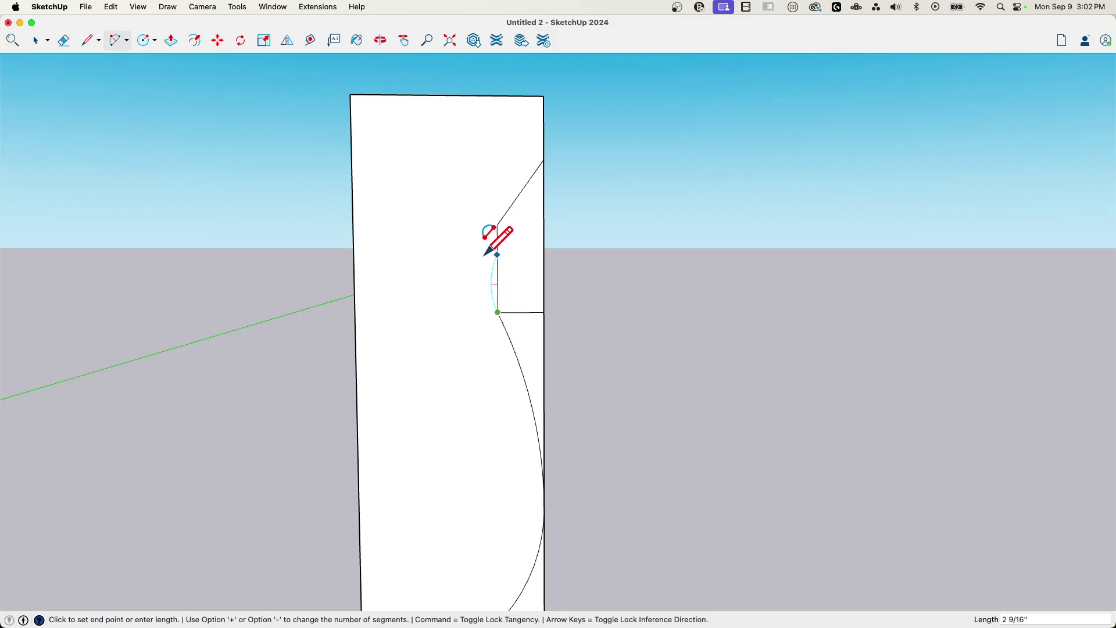
pyautogui.click(497, 225)
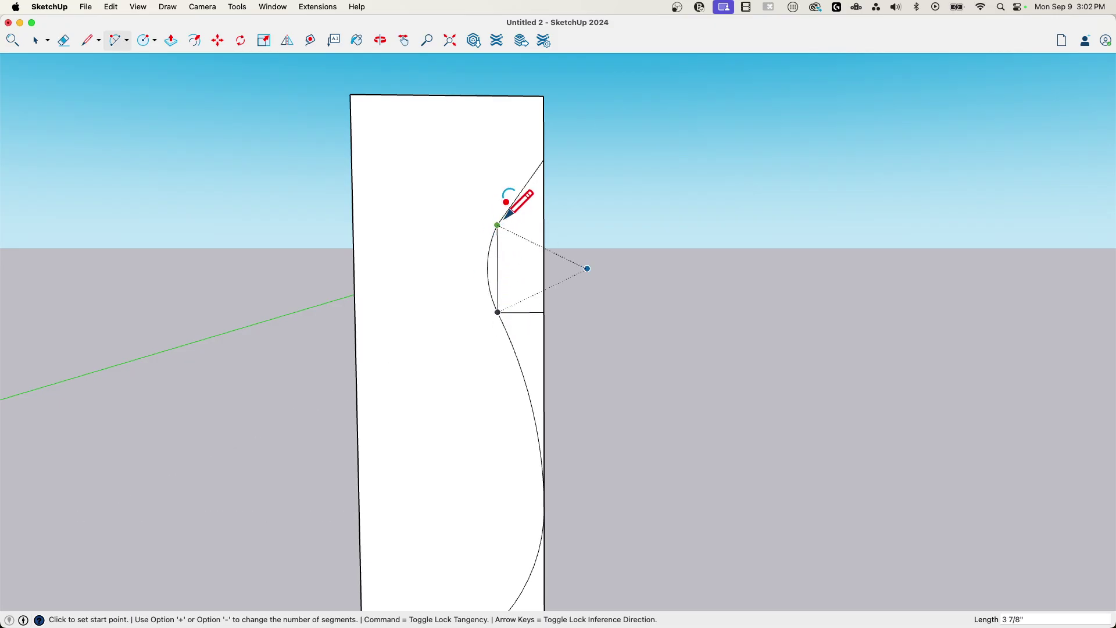
pyautogui.click(525, 182)
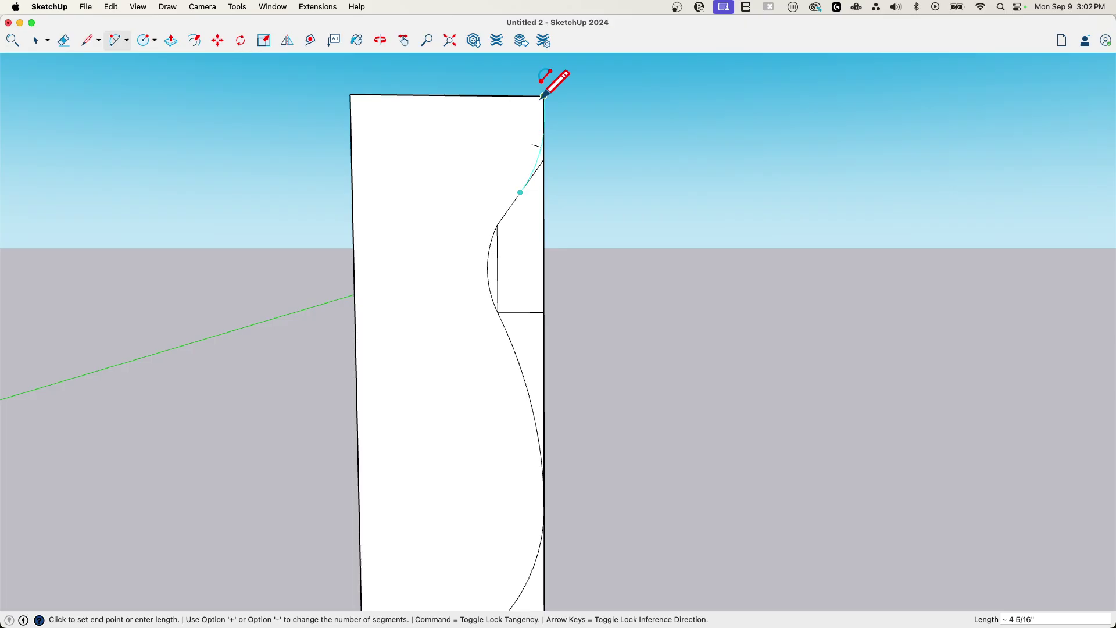
pyautogui.click(544, 120)
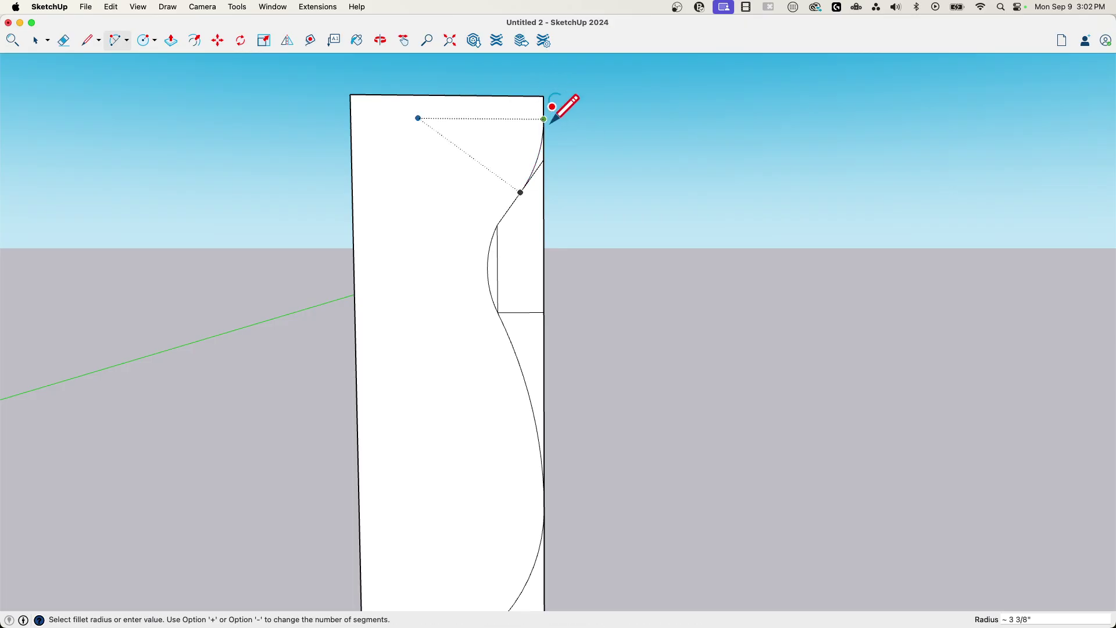
# Step: Erase the leftover straight edges outside the upper curves, including the upper notch's lines and the diagonal's excess end
pyautogui.scroll(2, 572, 131)
pyautogui.press('e')
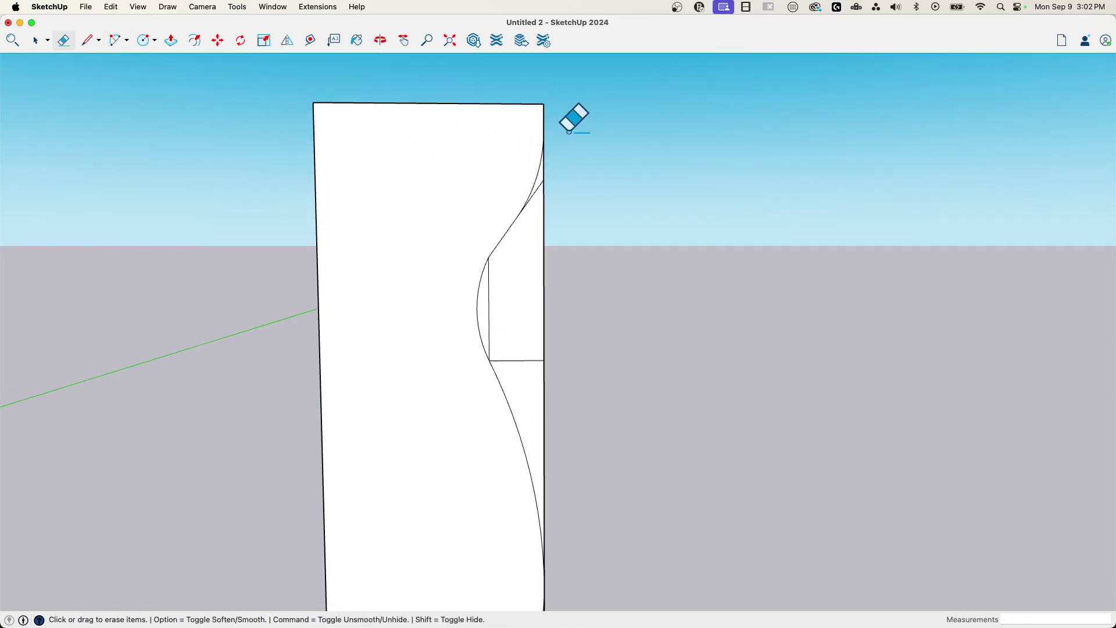
pyautogui.moveTo(550, 185)
pyautogui.mouseDown()
pyautogui.moveTo(542, 177)
pyautogui.moveTo(529, 248)
pyautogui.mouseUp()
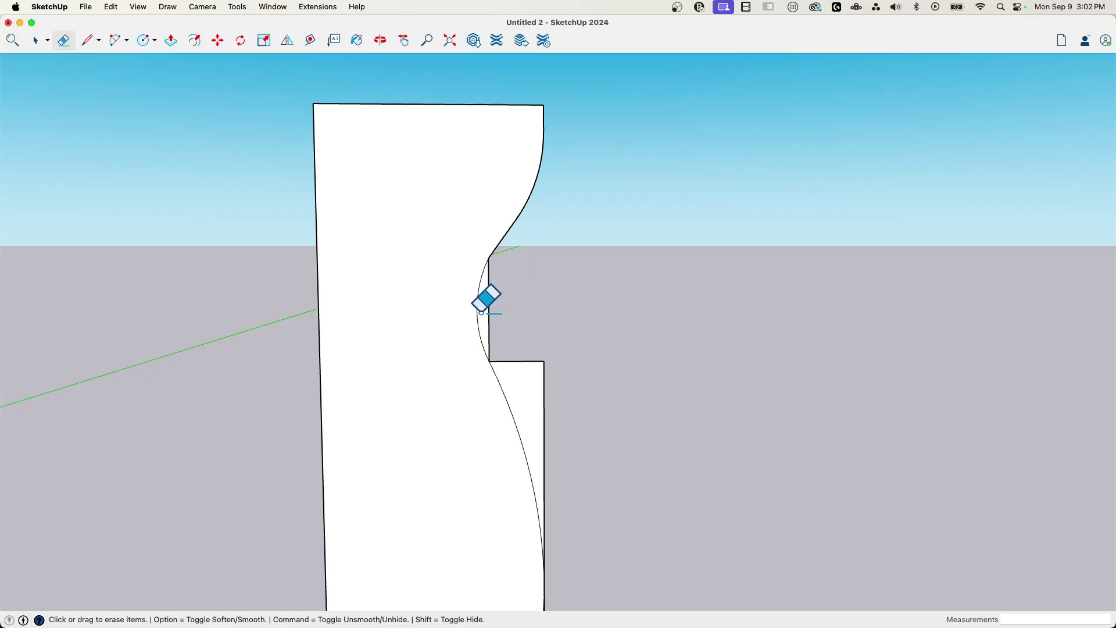
pyautogui.moveTo(487, 305)
pyautogui.mouseDown()
pyautogui.moveTo(496, 324)
pyautogui.moveTo(559, 364)
pyautogui.mouseUp()
pyautogui.scroll(3, 571, 339)
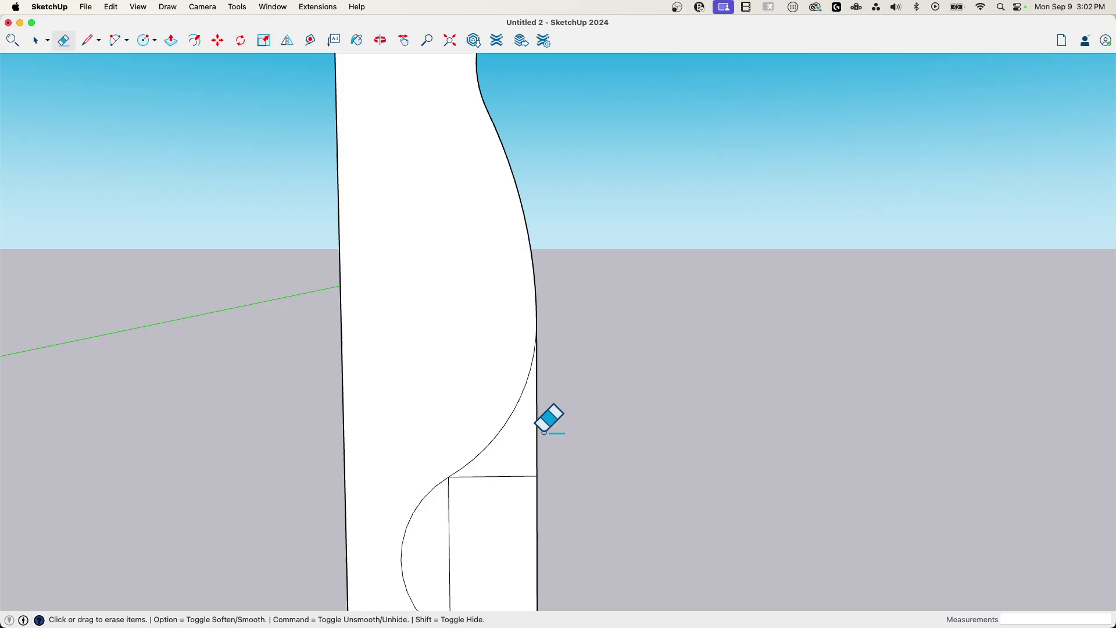
# Step: Erase the remaining straight construction edges outside the lower curves and the rounded base steps, leaving only the curved half-profile
pyautogui.moveTo(551, 424)
pyautogui.mouseDown()
pyautogui.moveTo(449, 512)
pyautogui.moveTo(486, 518)
pyautogui.mouseUp()
pyautogui.moveTo(486, 518); pyautogui.dragTo(553, 429, button='middle')
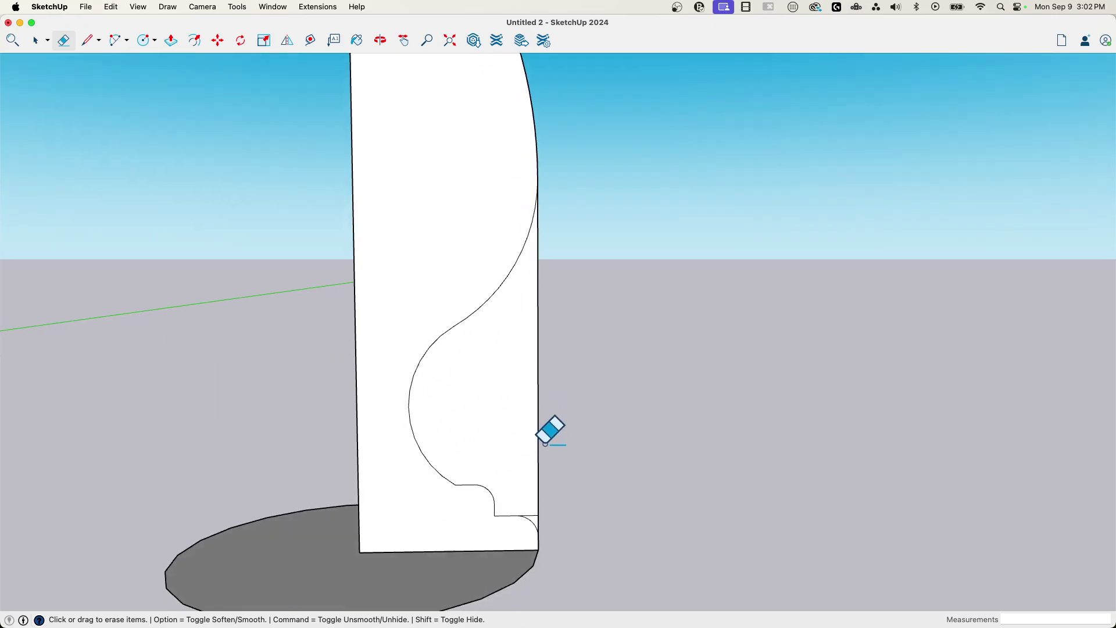
pyautogui.click(538, 507)
pyautogui.press('super+z')
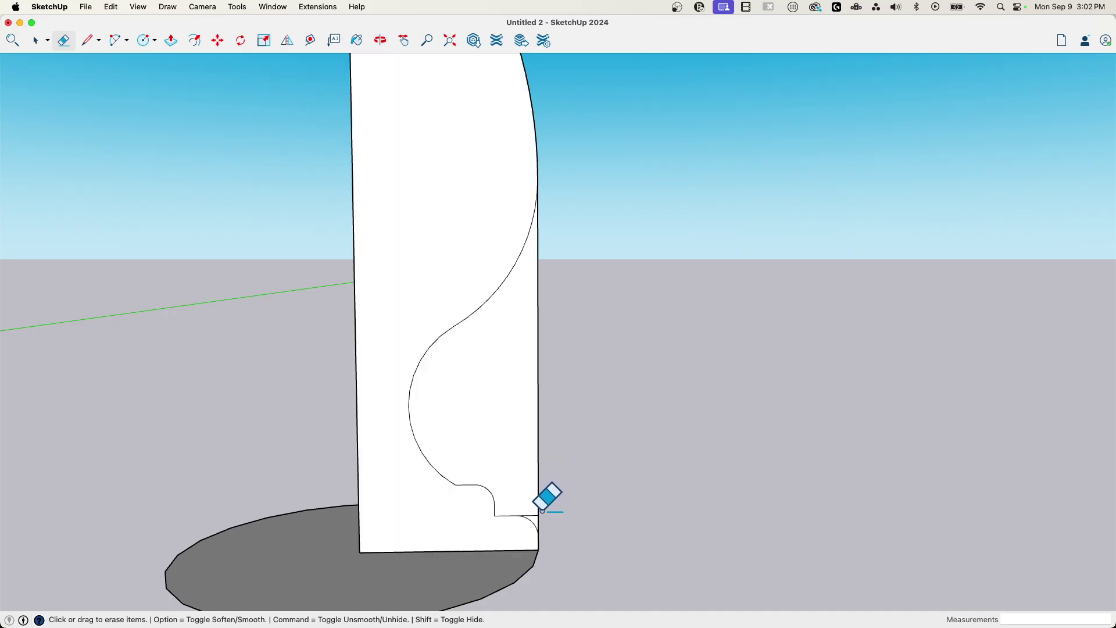
pyautogui.moveTo(543, 508); pyautogui.dragTo(541, 465)
pyautogui.moveTo(540, 466)
pyautogui.mouseDown(button='middle')
pyautogui.moveTo(596, 436)
pyautogui.moveTo(568, 528)
pyautogui.moveTo(509, 489)
pyautogui.moveTo(531, 465)
pyautogui.moveTo(486, 364)
pyautogui.mouseUp(button='middle')
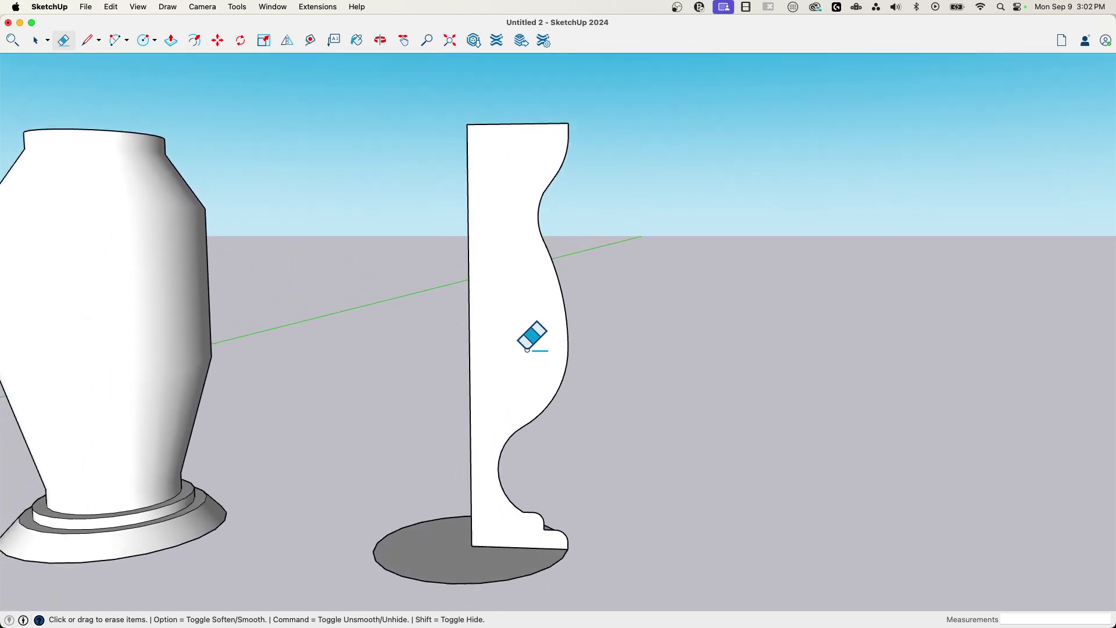
# Step: Offset only the profile's outer curved edges inward by about 15/16" to form a wall thickness
pyautogui.press('space')
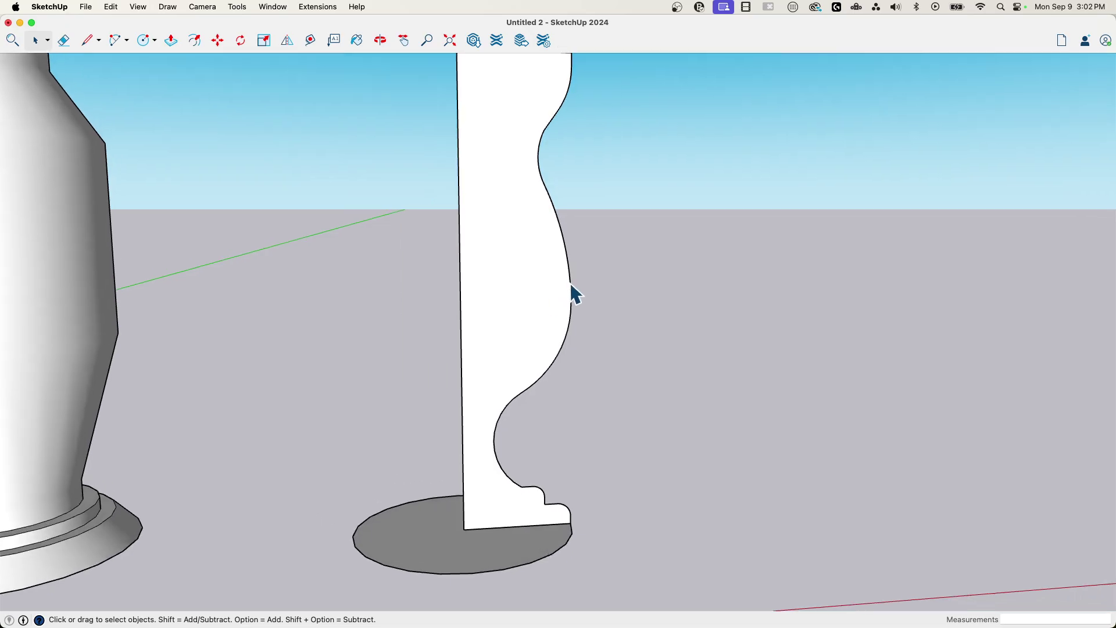
pyautogui.moveTo(581, 369); pyautogui.dragTo(550, 510, button='middle')
pyautogui.scroll(-2, 549, 510)
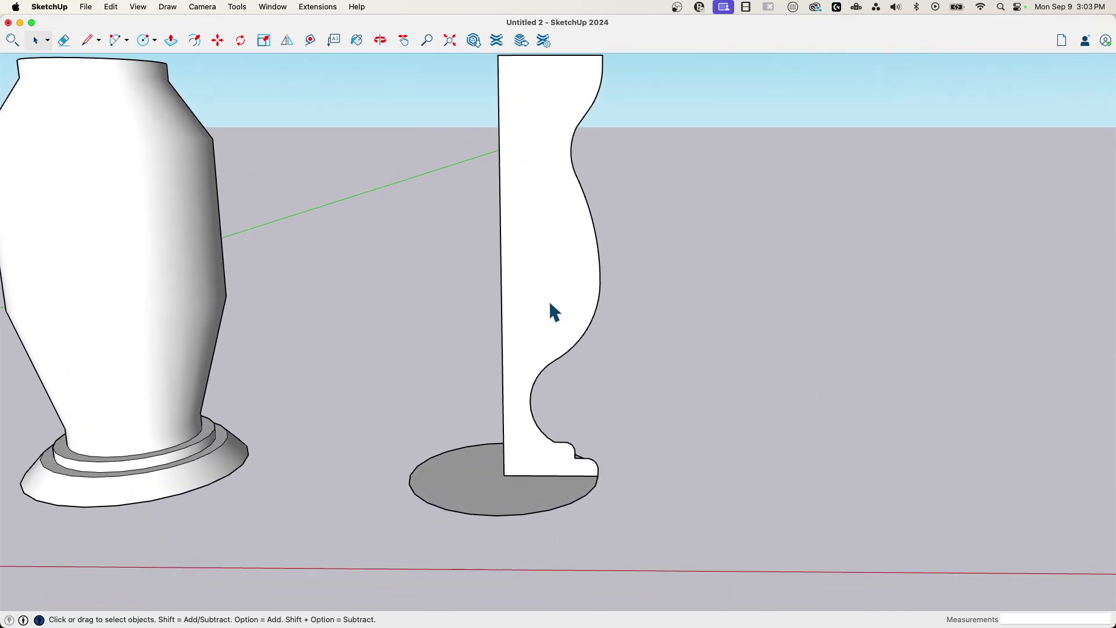
pyautogui.click(552, 311)
pyautogui.keyDown('shift'); pyautogui.moveTo(552, 311); pyautogui.dragTo(581, 355, button='middle'); pyautogui.keyUp('shift')
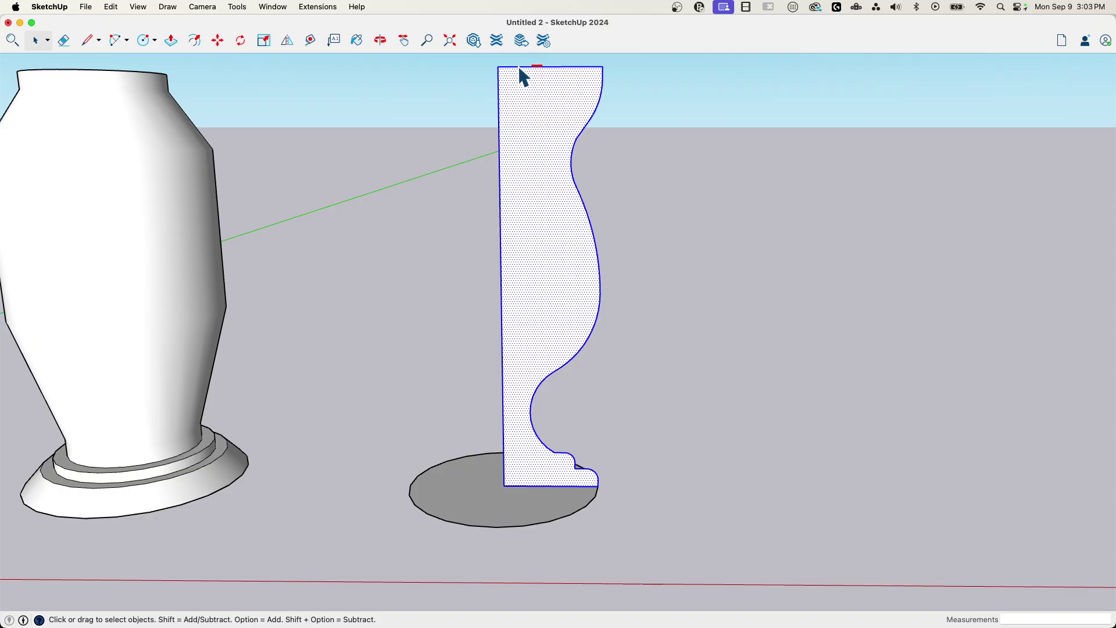
pyautogui.keyDown('alt'); pyautogui.keyDown('shift'); pyautogui.moveTo(507, 76); pyautogui.dragTo(486, 106); pyautogui.keyUp('shift'); pyautogui.keyUp('alt')
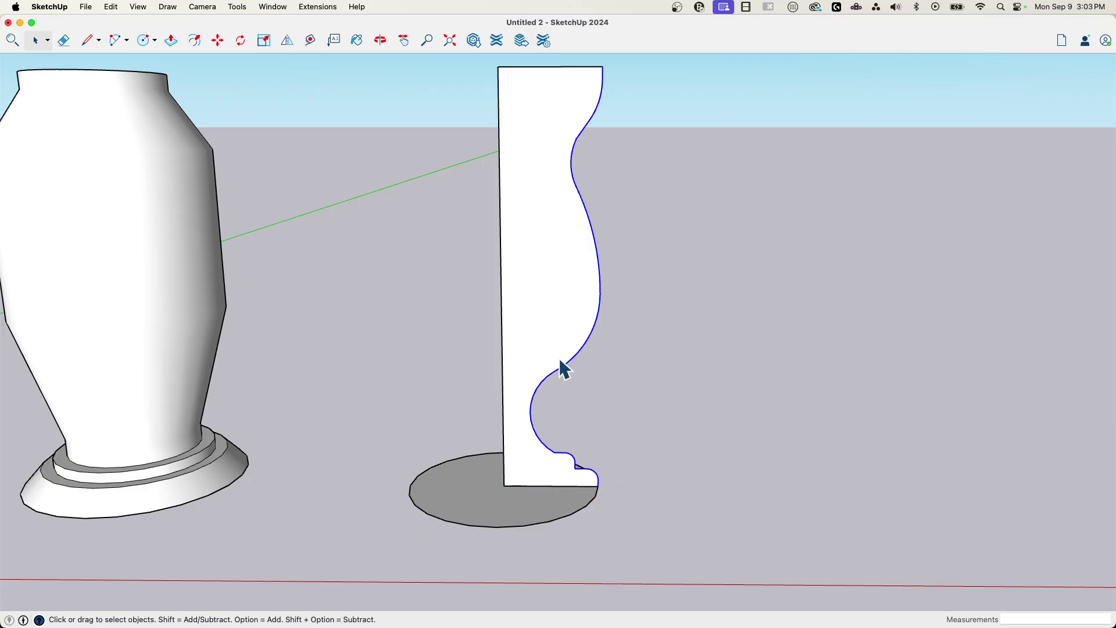
pyautogui.press('f')
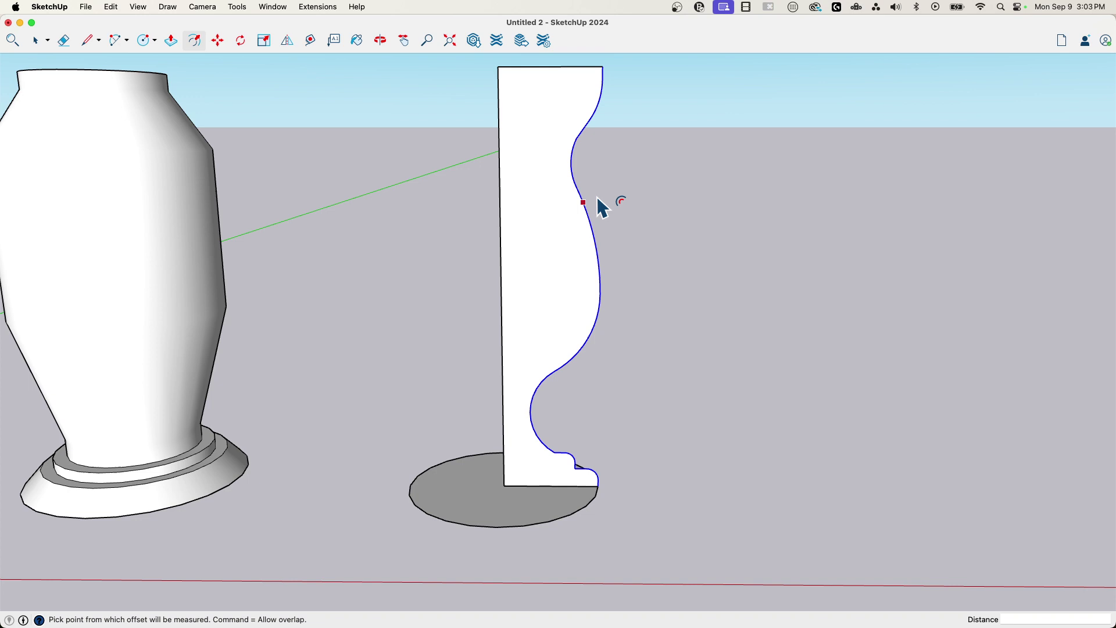
pyautogui.click(586, 218)
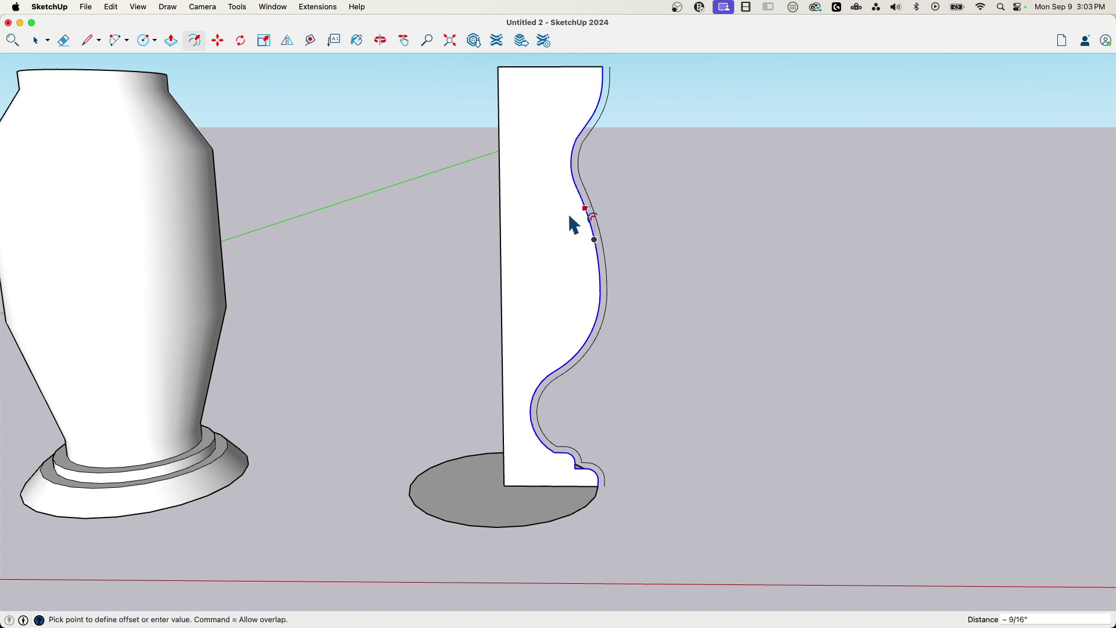
pyautogui.scroll(3, 565, 256)
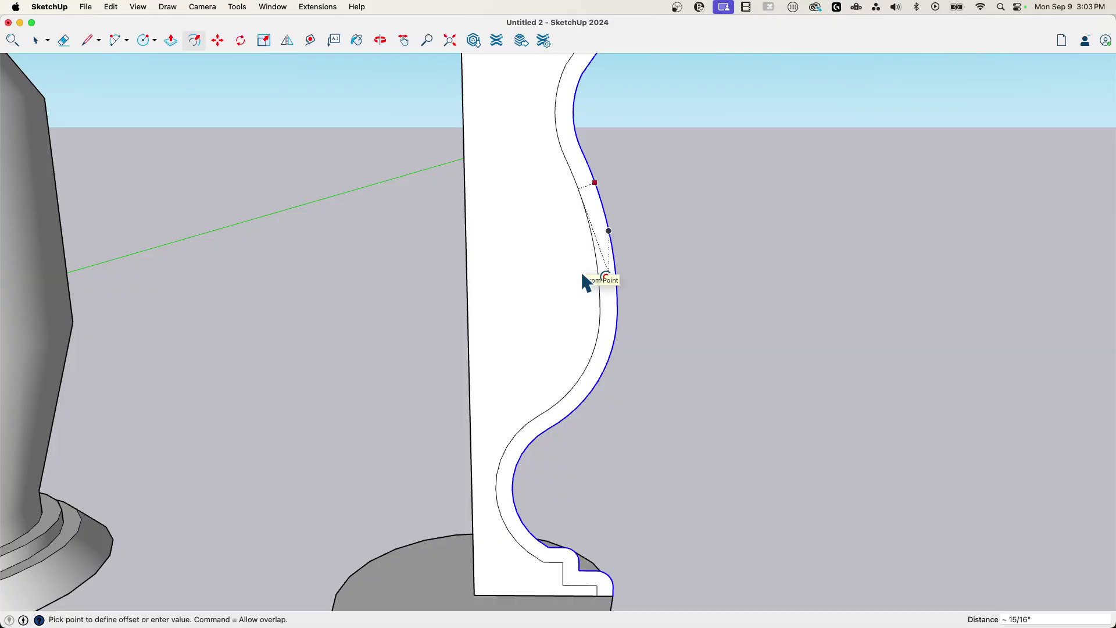
pyautogui.click(583, 275)
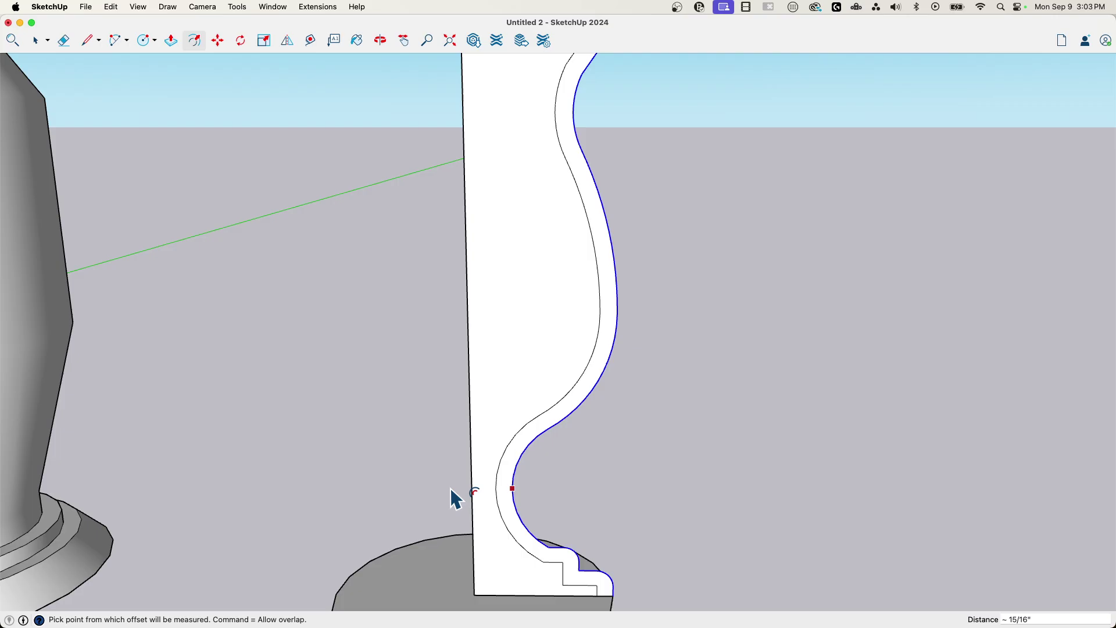
# Step: Draw an arc with a 1/4" bulge from the offset curve's narrowing point to the face's straight vertical edge, forming the bowl floor
pyautogui.scroll(3, 500, 439)
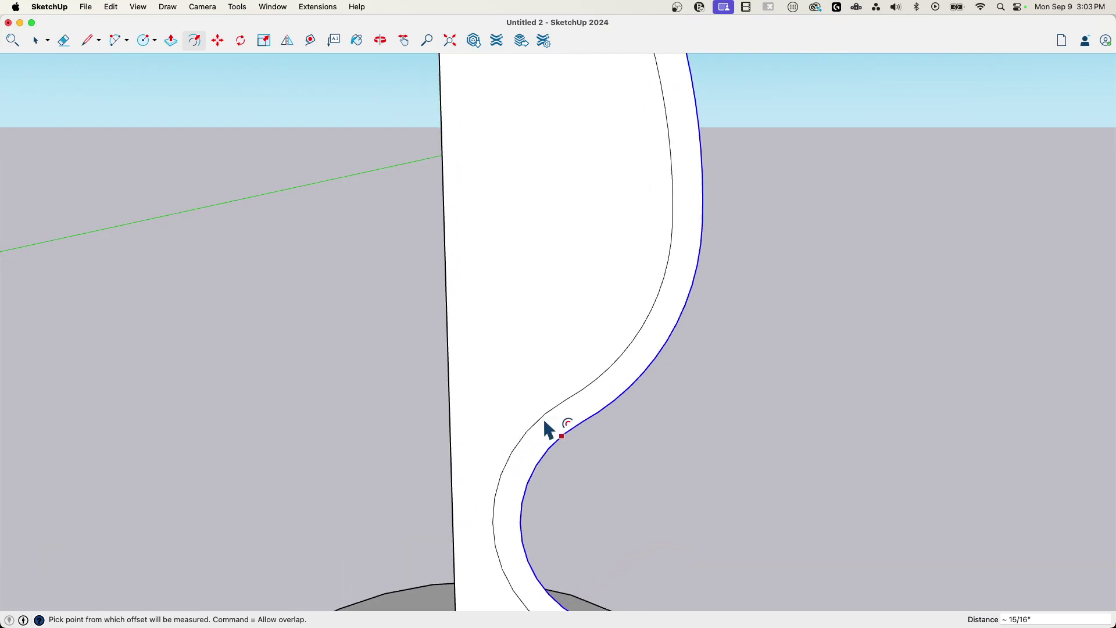
pyautogui.press('a')
pyautogui.click(545, 413)
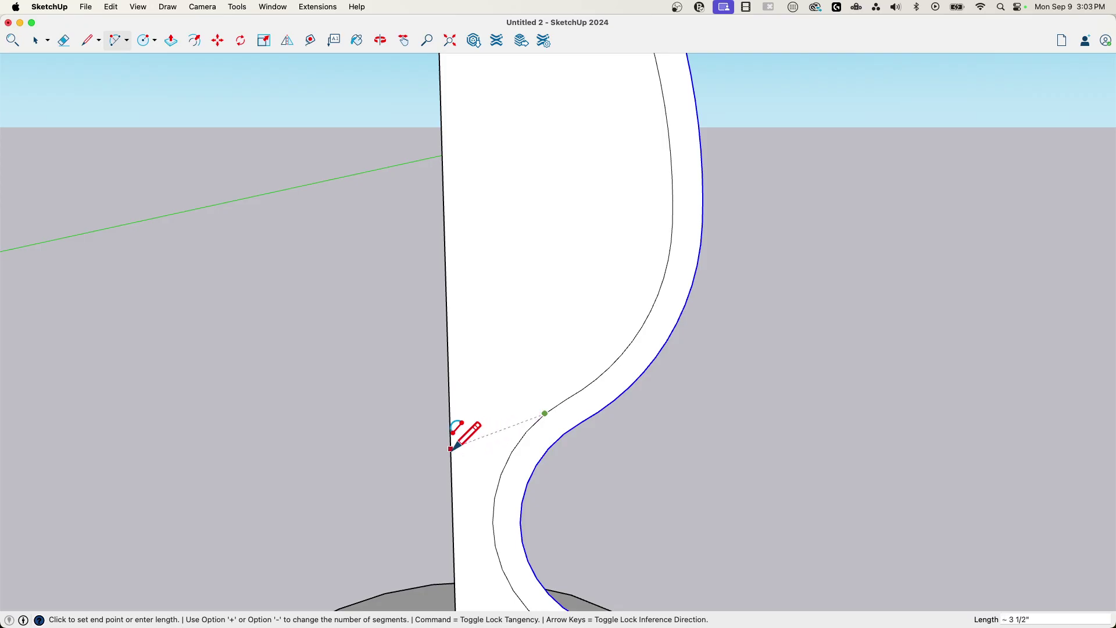
pyautogui.click(451, 449)
pyautogui.scroll(3, 483, 454)
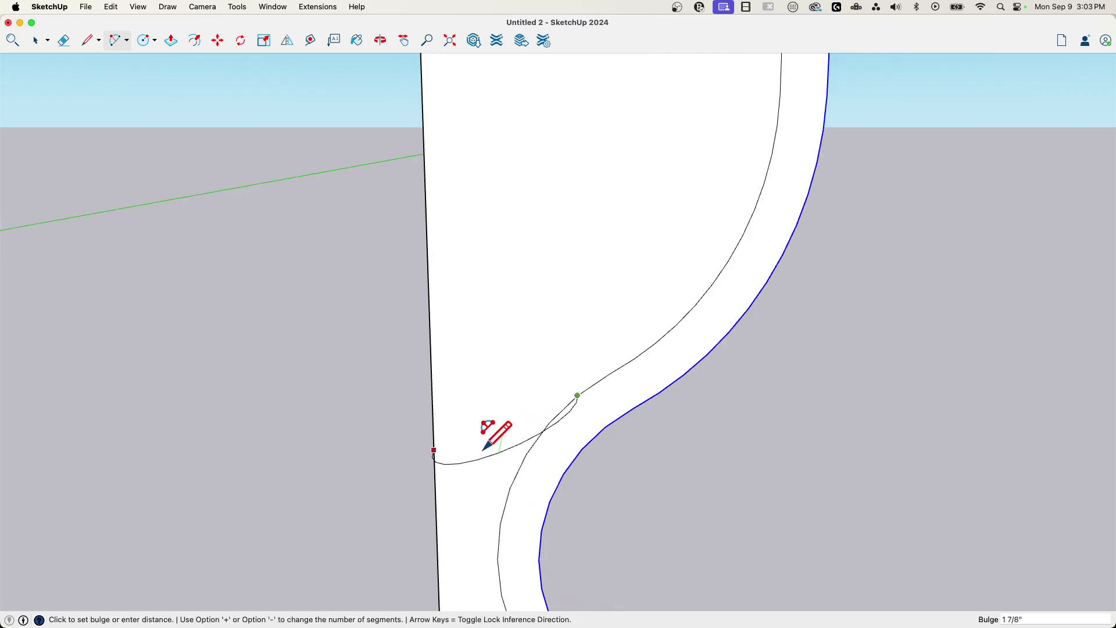
pyautogui.moveTo(499, 433)
pyautogui.mouseDown(button='middle')
pyautogui.moveTo(533, 364)
pyautogui.moveTo(496, 436)
pyautogui.mouseUp(button='middle')
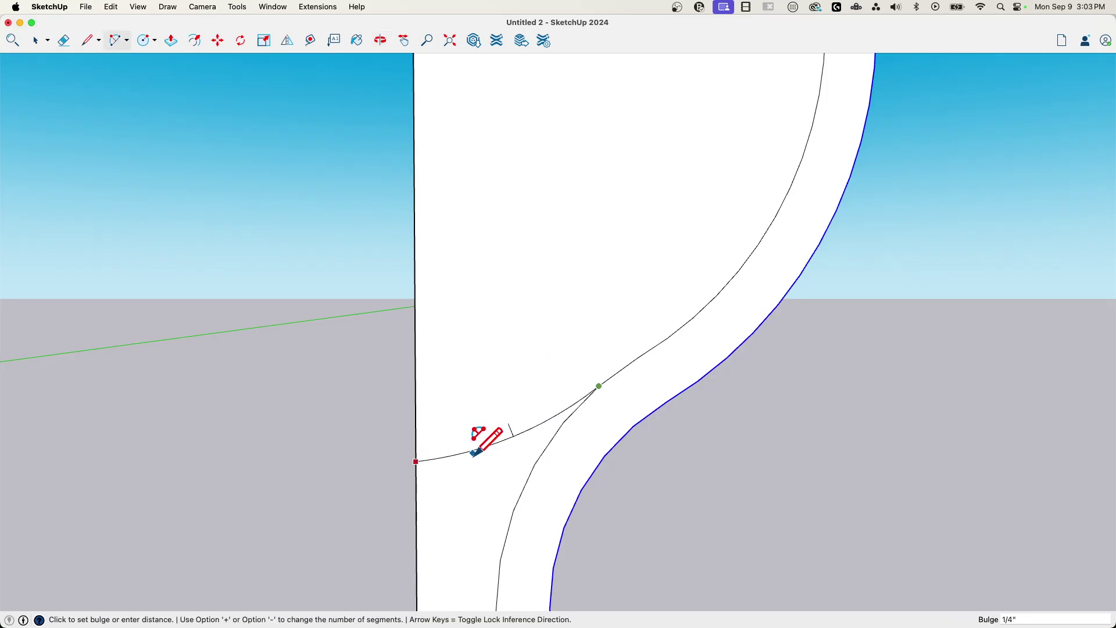
pyautogui.click(476, 455)
# Step: Erase the offset lines below the bowl floor arc and the upper inner boundary edges, hollowing out the profile
pyautogui.press('e')
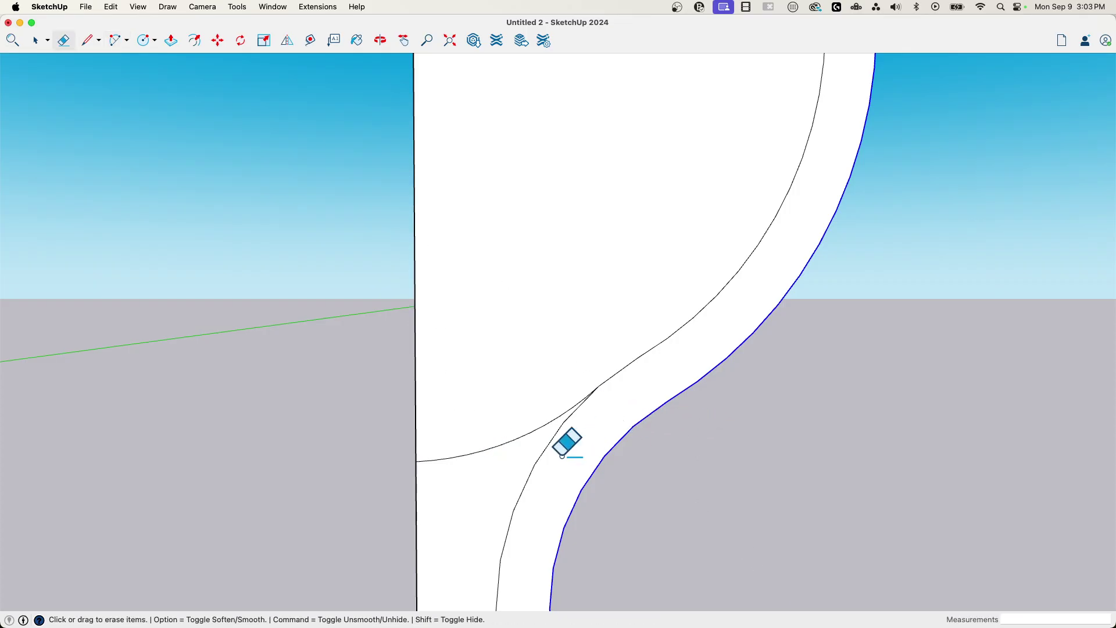
pyautogui.moveTo(568, 444); pyautogui.dragTo(510, 478)
pyautogui.scroll(-3, 536, 459)
pyautogui.scroll(-3, 533, 474)
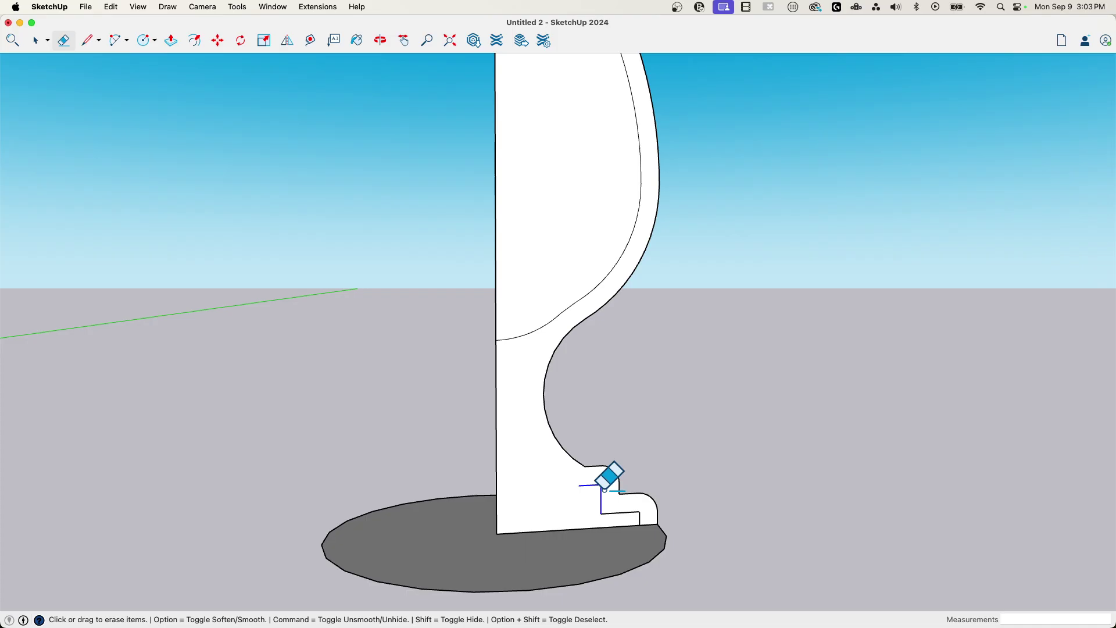
pyautogui.moveTo(641, 517); pyautogui.dragTo(640, 519)
pyautogui.scroll(-4, 598, 445)
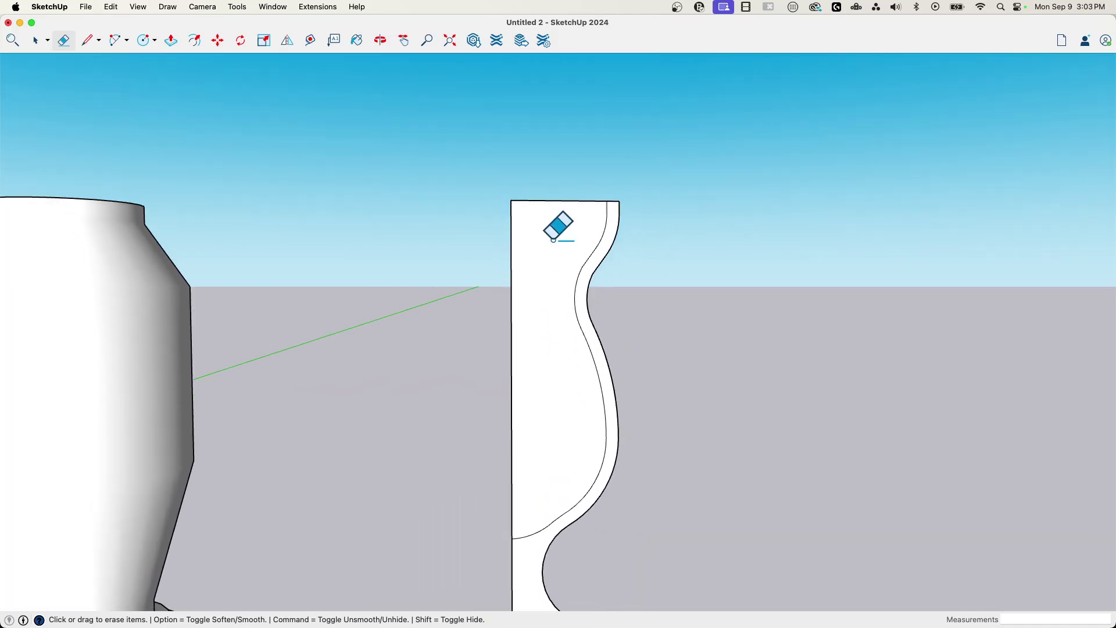
pyautogui.moveTo(541, 196)
pyautogui.mouseDown()
pyautogui.moveTo(527, 198)
pyautogui.moveTo(510, 253)
pyautogui.mouseUp()
pyautogui.moveTo(595, 453); pyautogui.dragTo(660, 319, button='middle')
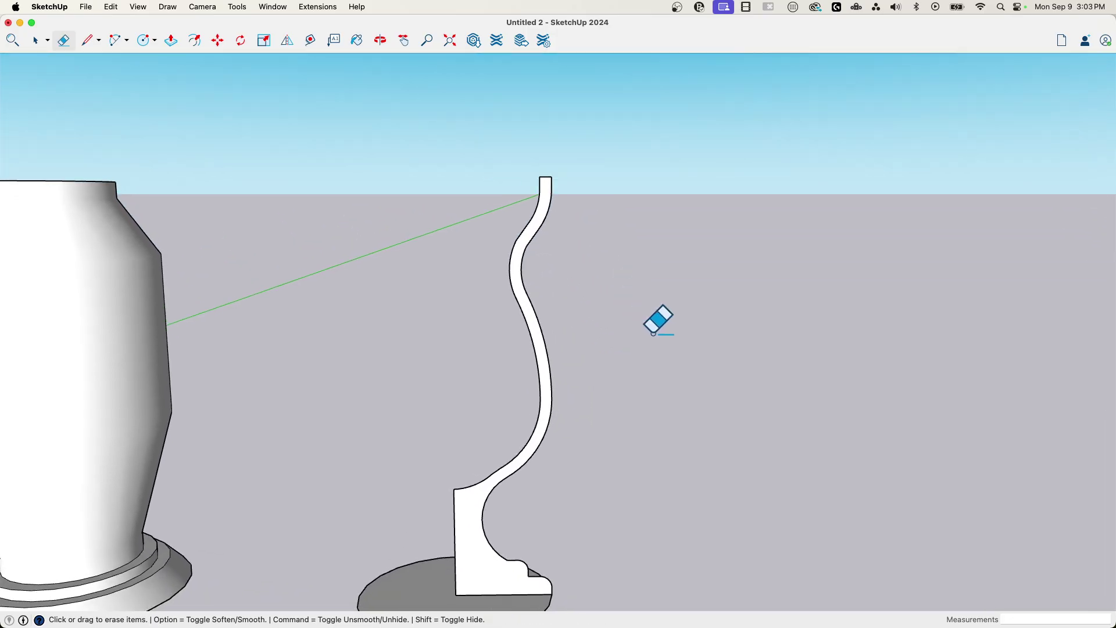
# Step: Round the wall's top end with a circle centered on the top edge's midpoint, erasing the excess lines
pyautogui.scroll(5, 581, 223)
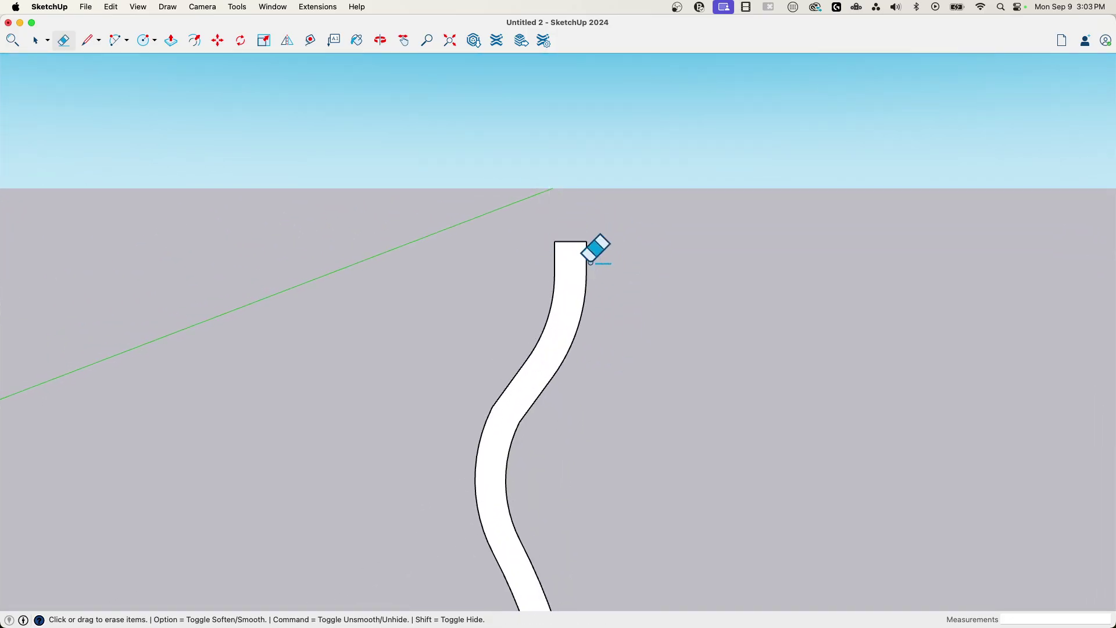
pyautogui.press('c')
pyautogui.click(571, 241)
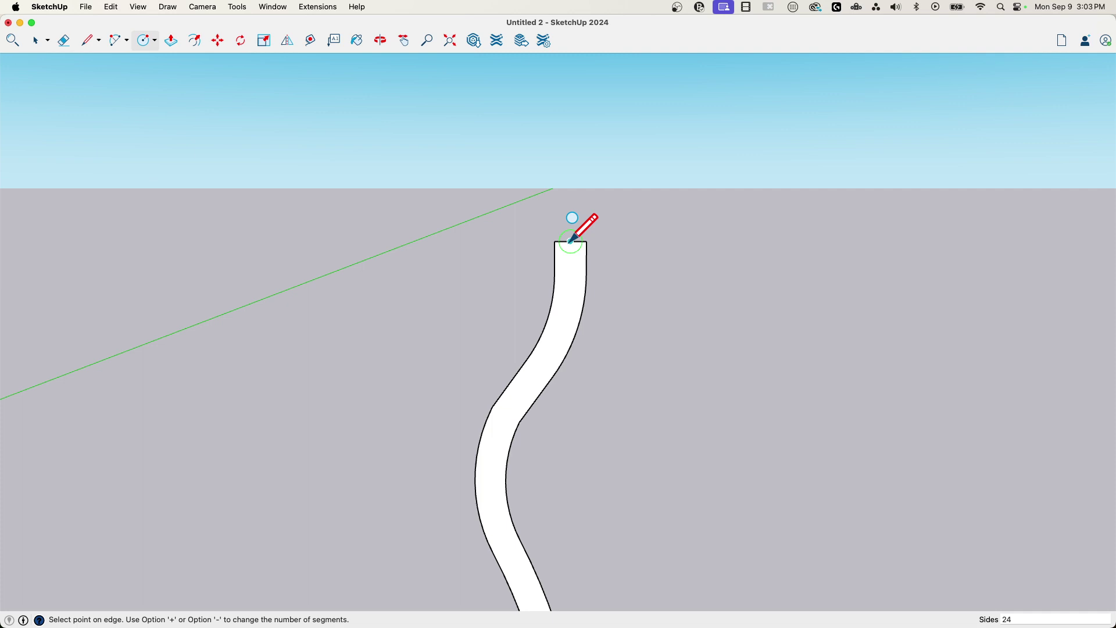
pyautogui.click(585, 241)
pyautogui.press('e')
pyautogui.moveTo(577, 232)
pyautogui.mouseDown()
pyautogui.moveTo(571, 269)
pyautogui.moveTo(560, 244)
pyautogui.mouseUp()
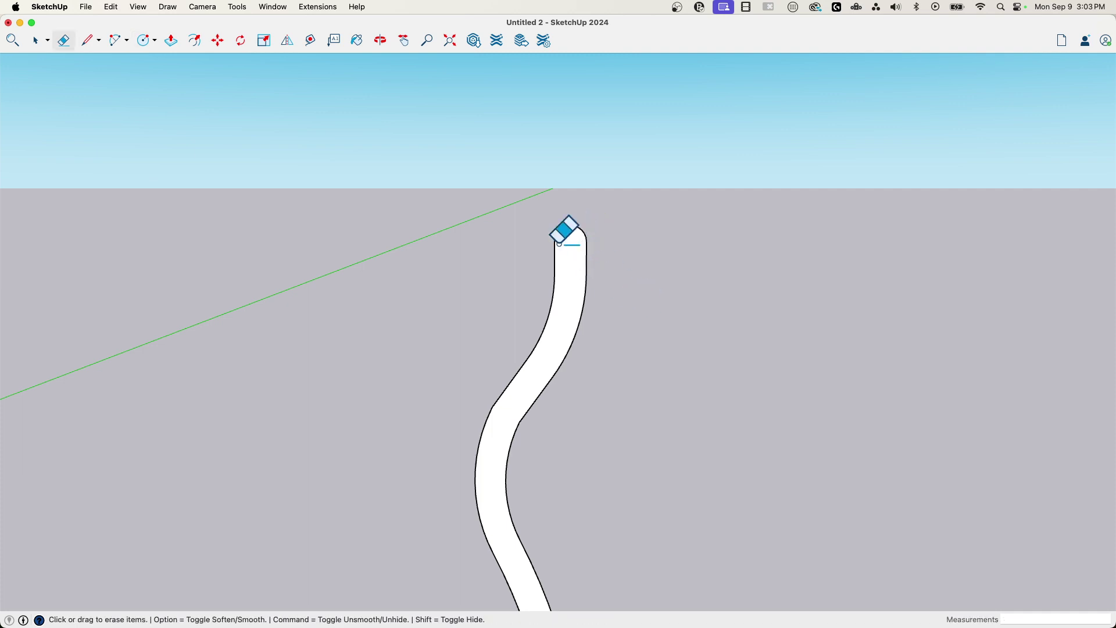
# Step: Sweep the thin-walled profile around the base circle's edge with Follow Me
pyautogui.scroll(-8, 602, 265)
pyautogui.moveTo(523, 555)
pyautogui.mouseDown(button='middle')
pyautogui.moveTo(527, 520)
pyautogui.moveTo(477, 445)
pyautogui.moveTo(531, 463)
pyautogui.mouseUp(button='middle')
pyautogui.press('space')
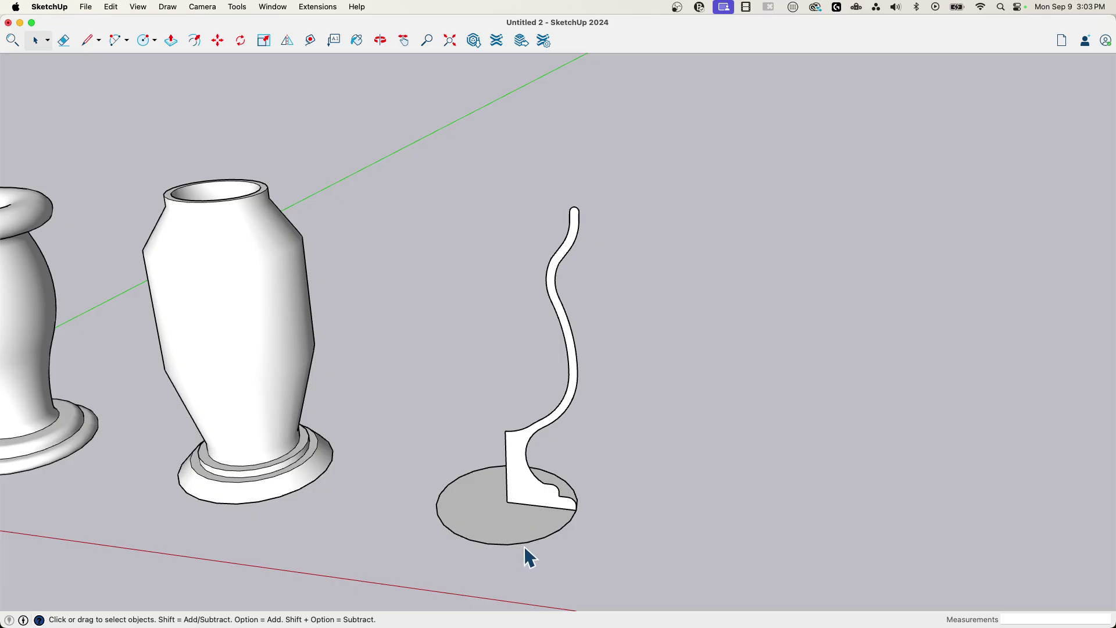
pyautogui.click(525, 543)
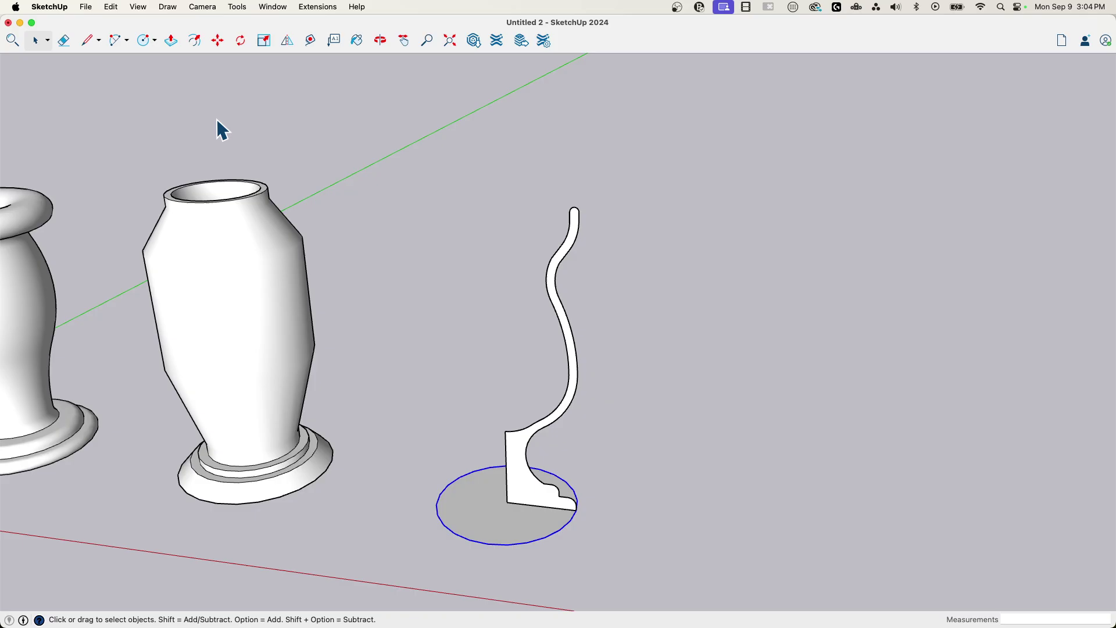
pyautogui.click(237, 7)
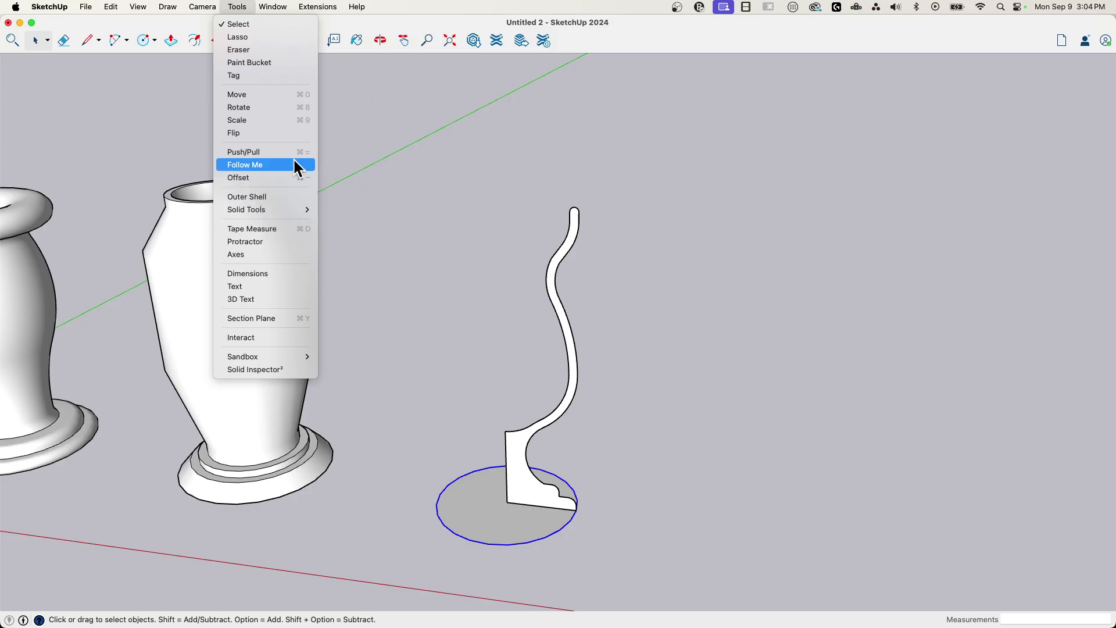
pyautogui.click(273, 165)
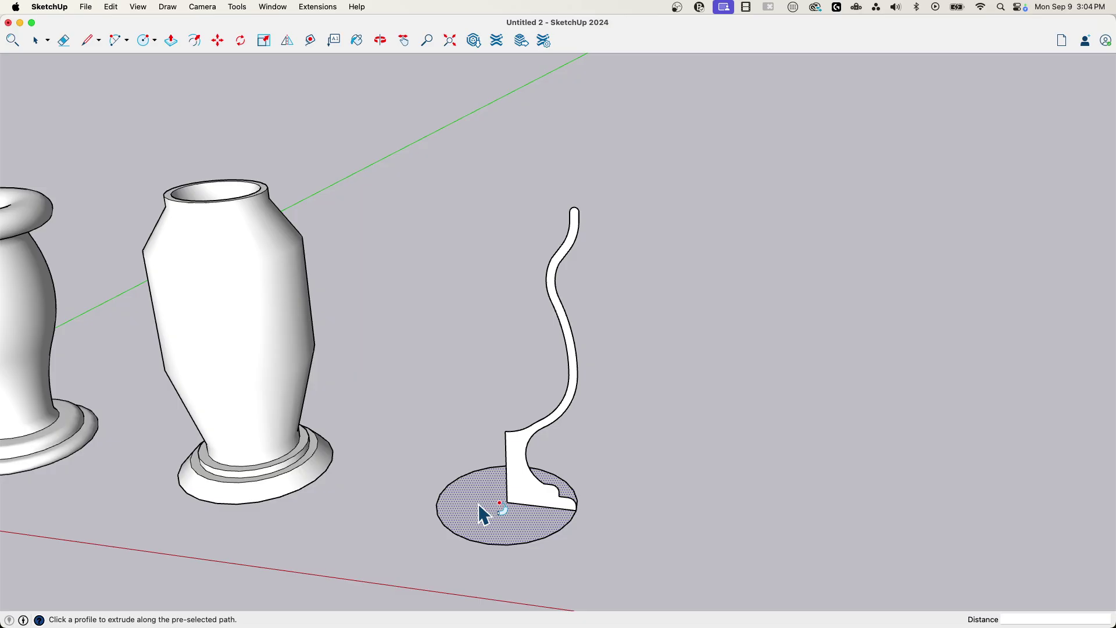
pyautogui.click(522, 491)
pyautogui.moveTo(743, 425); pyautogui.dragTo(640, 445, button='middle')
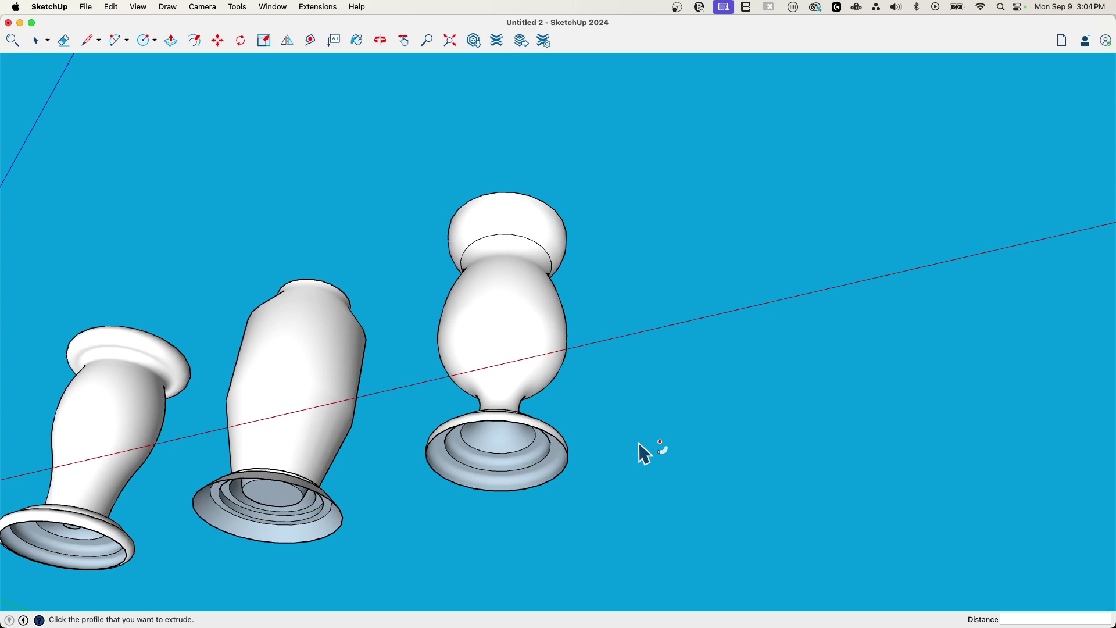
# Step: Close the open underside of the new form's base by tracing a line along one segment of its outer rim
pyautogui.press('space')
pyautogui.scroll(2, 118, 550)
pyautogui.scroll(6, 472, 368)
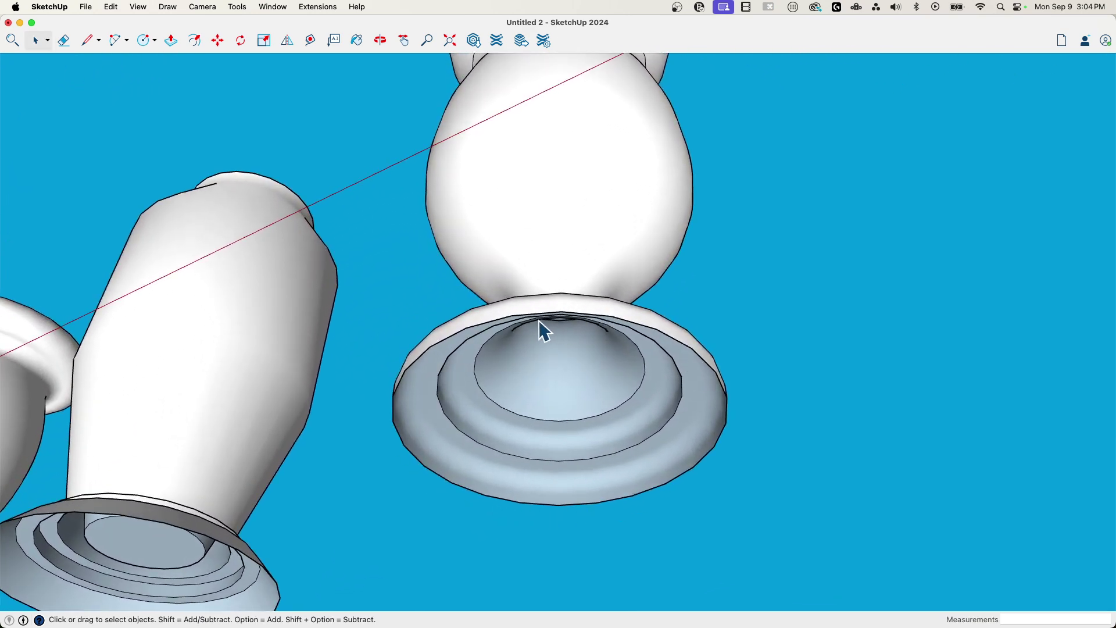
pyautogui.moveTo(544, 332); pyautogui.dragTo(499, 373, button='middle')
pyautogui.press('l')
pyautogui.click(457, 299)
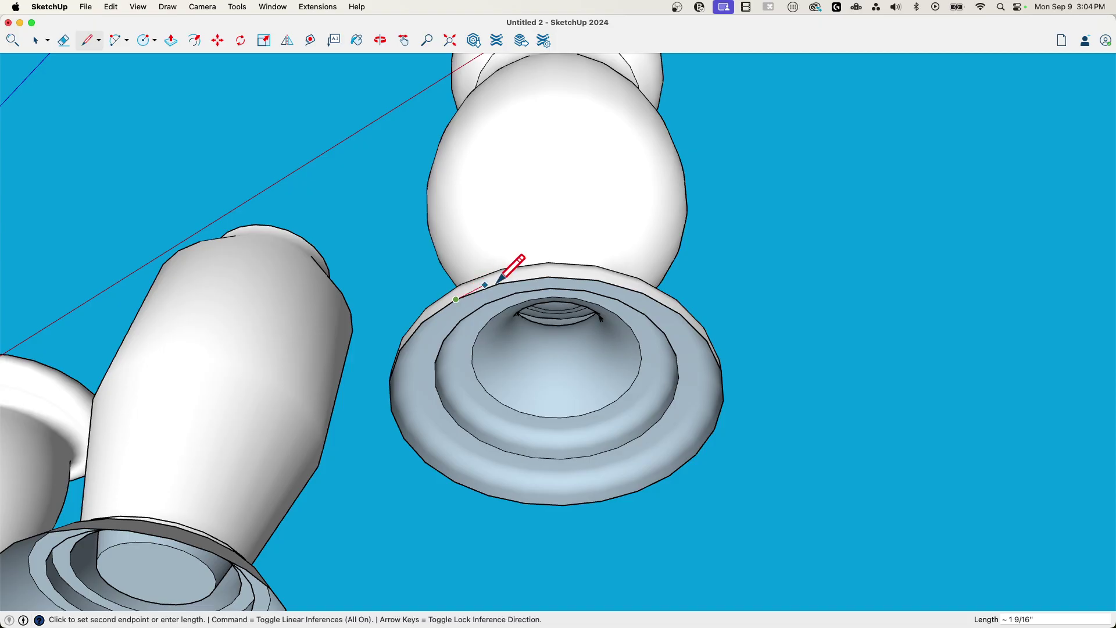
pyautogui.click(498, 284)
pyautogui.press('space')
pyautogui.moveTo(683, 433); pyautogui.dragTo(451, 357, button='middle')
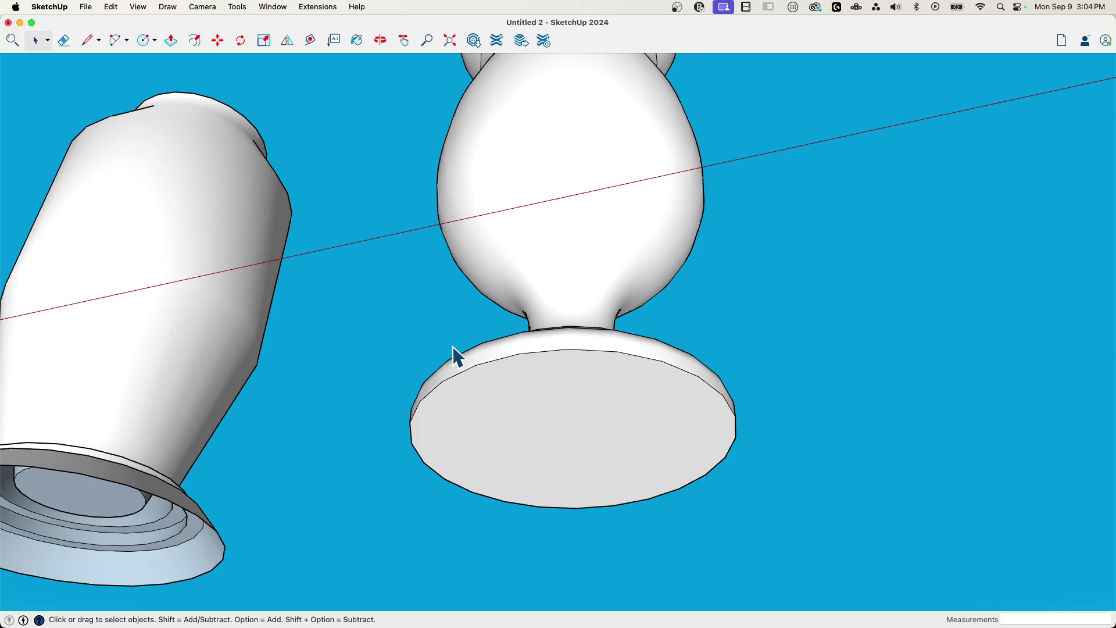
# Step: Soften and smooth the third form's edges with a 75-degree angle between normals, including coplanar edges
pyautogui.moveTo(474, 561)
pyautogui.mouseDown(button='middle')
pyautogui.moveTo(623, 419)
pyautogui.moveTo(452, 401)
pyautogui.moveTo(586, 483)
pyautogui.moveTo(558, 391)
pyautogui.moveTo(565, 232)
pyautogui.moveTo(568, 344)
pyautogui.moveTo(538, 129)
pyautogui.moveTo(558, 204)
pyautogui.moveTo(546, 172)
pyautogui.moveTo(591, 229)
pyautogui.moveTo(583, 253)
pyautogui.mouseUp(button='middle')
pyautogui.scroll(-8, 582, 250)
pyautogui.moveTo(538, 433); pyautogui.dragTo(459, 233, button='middle')
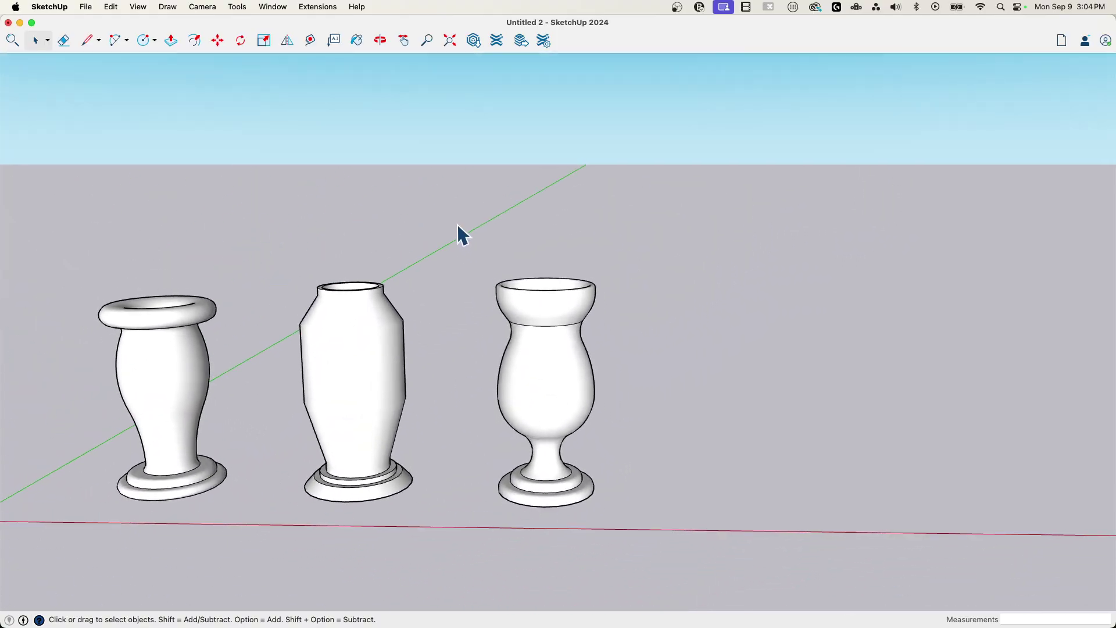
pyautogui.moveTo(457, 225); pyautogui.dragTo(659, 527)
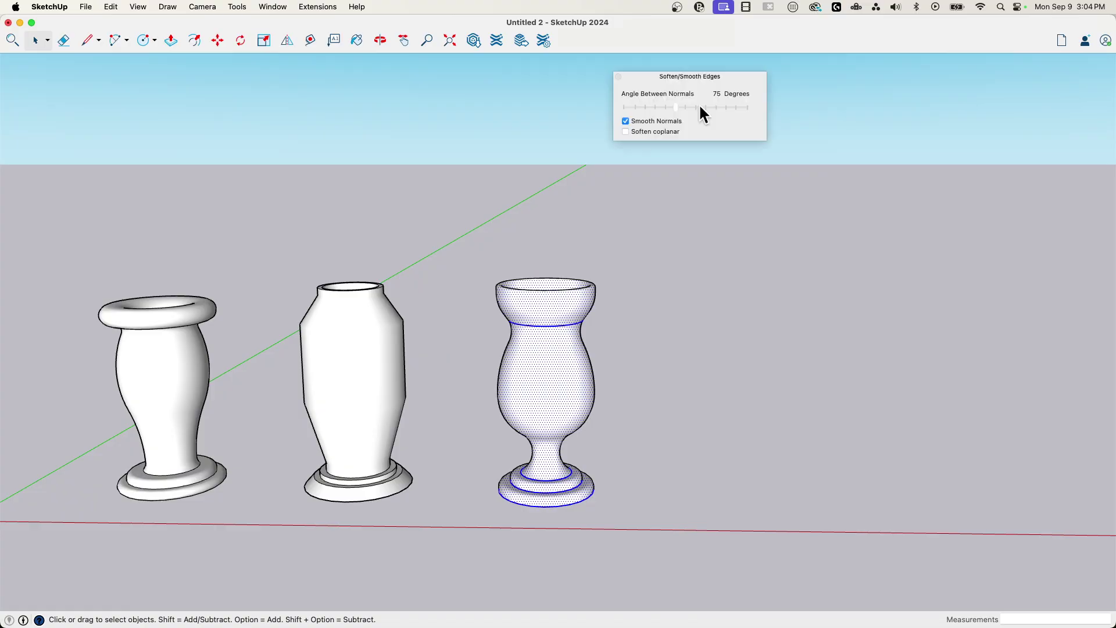
pyautogui.moveTo(666, 74); pyautogui.dragTo(841, 251)
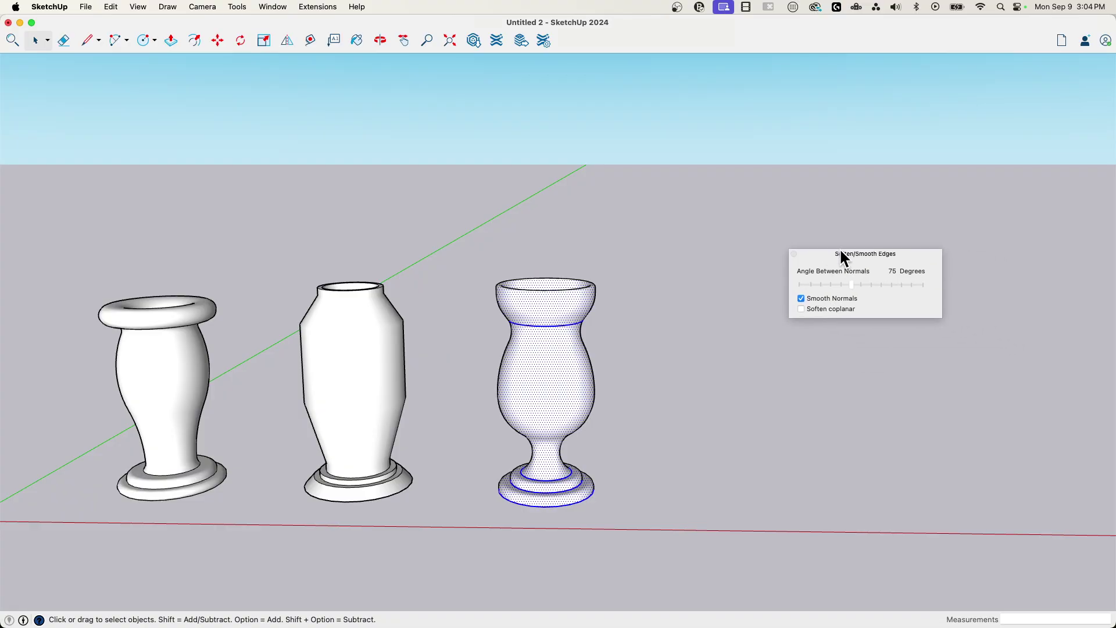
pyautogui.click(801, 309)
pyautogui.scroll(3, 688, 319)
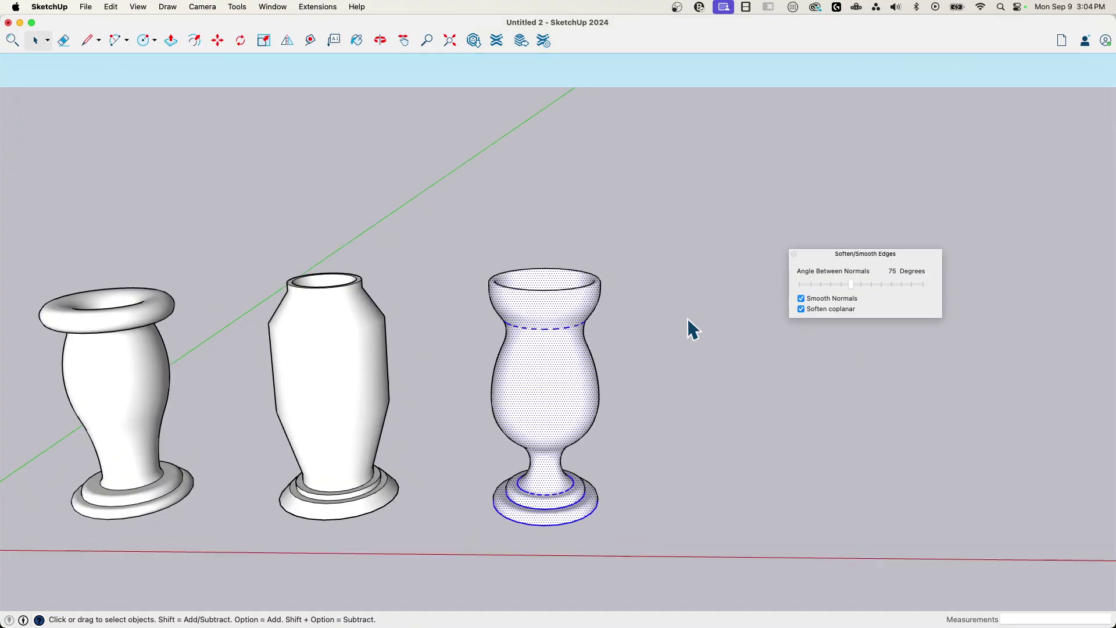
pyautogui.click(689, 319)
pyautogui.moveTo(688, 319); pyautogui.dragTo(821, 250, button='middle')
pyautogui.moveTo(821, 250); pyautogui.dragTo(983, 56)
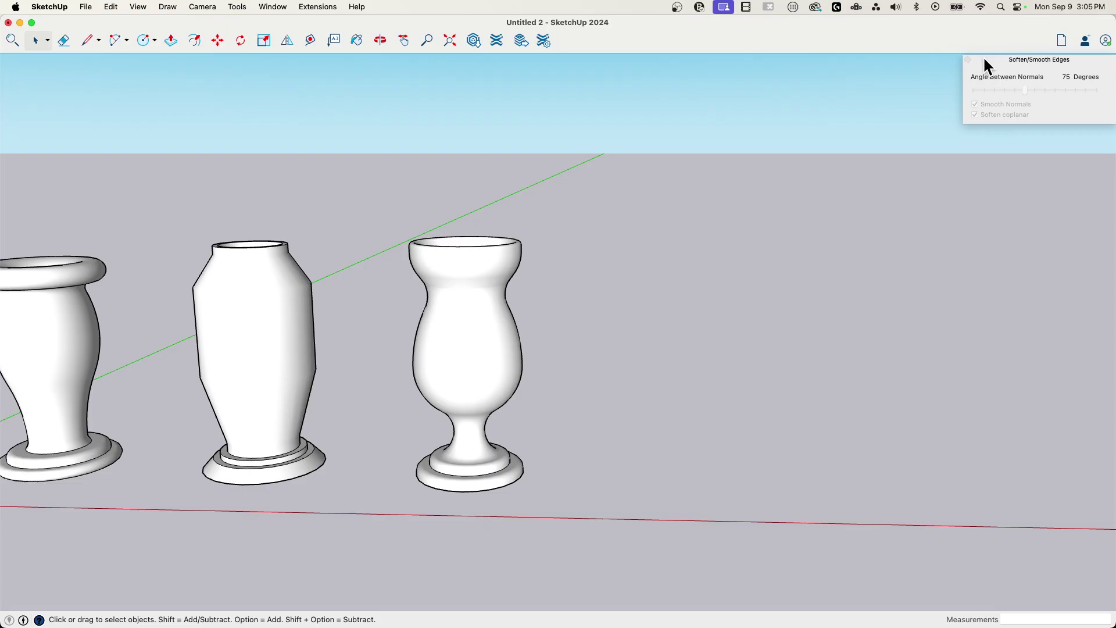
# Step: Draw an upright rectangular profile face beside the third form, about 1' 4 3/8" wide and 3' 1 1/8" high
pyautogui.moveTo(912, 120)
pyautogui.mouseDown(button='middle')
pyautogui.moveTo(570, 474)
pyautogui.moveTo(526, 444)
pyautogui.moveTo(550, 480)
pyautogui.moveTo(539, 476)
pyautogui.moveTo(539, 465)
pyautogui.moveTo(591, 476)
pyautogui.moveTo(596, 465)
pyautogui.moveTo(497, 434)
pyautogui.mouseUp(button='middle')
pyautogui.press('l')
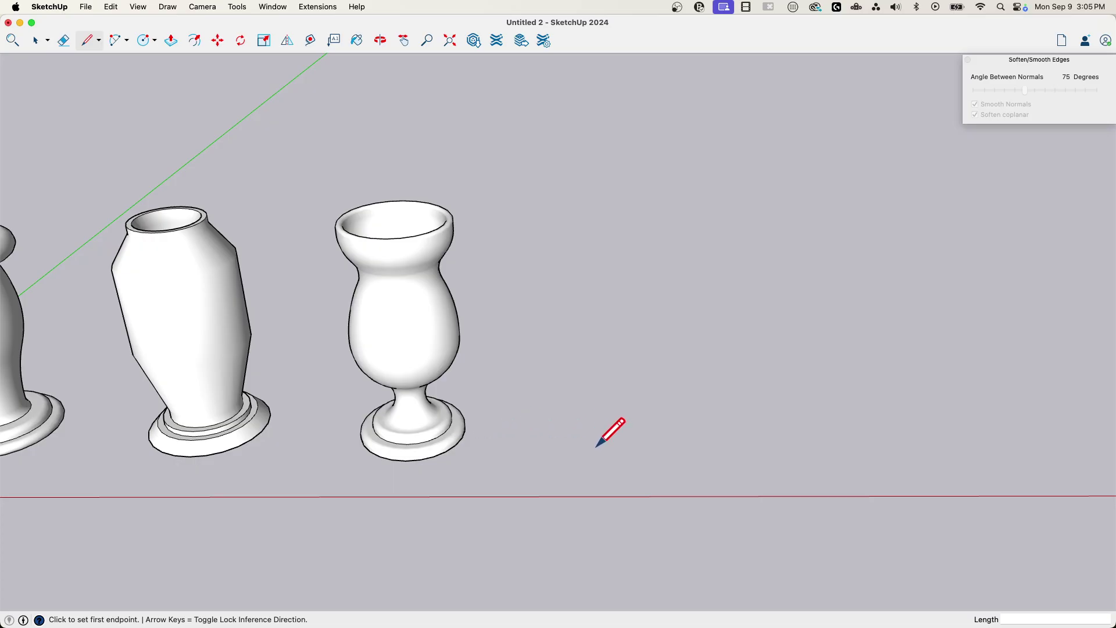
pyautogui.press('c')
pyautogui.press('r')
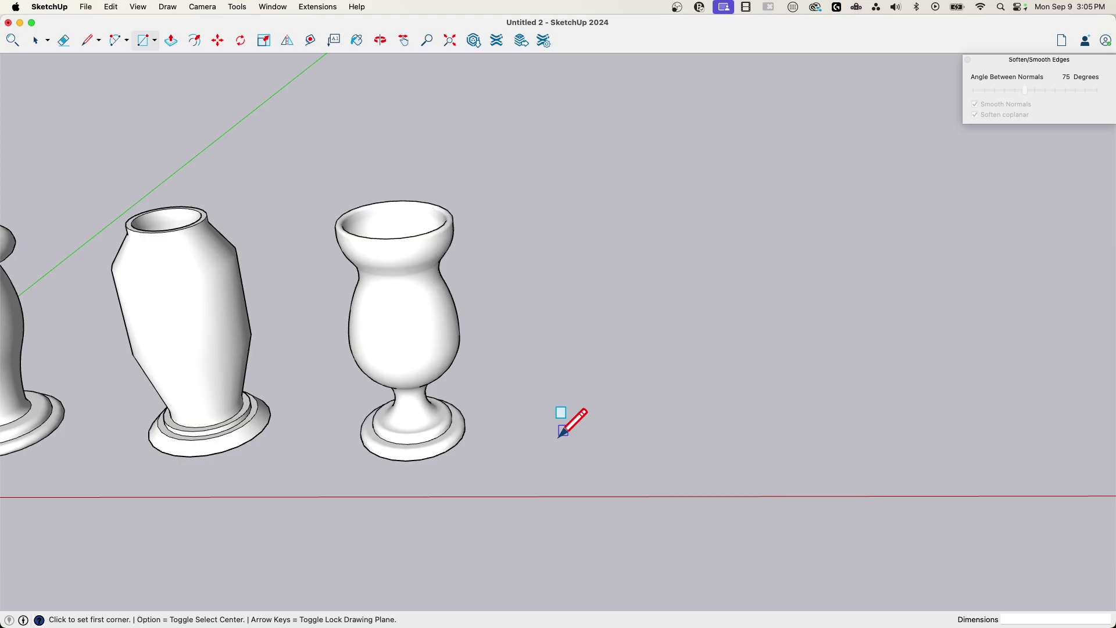
pyautogui.press('l')
pyautogui.click(575, 427)
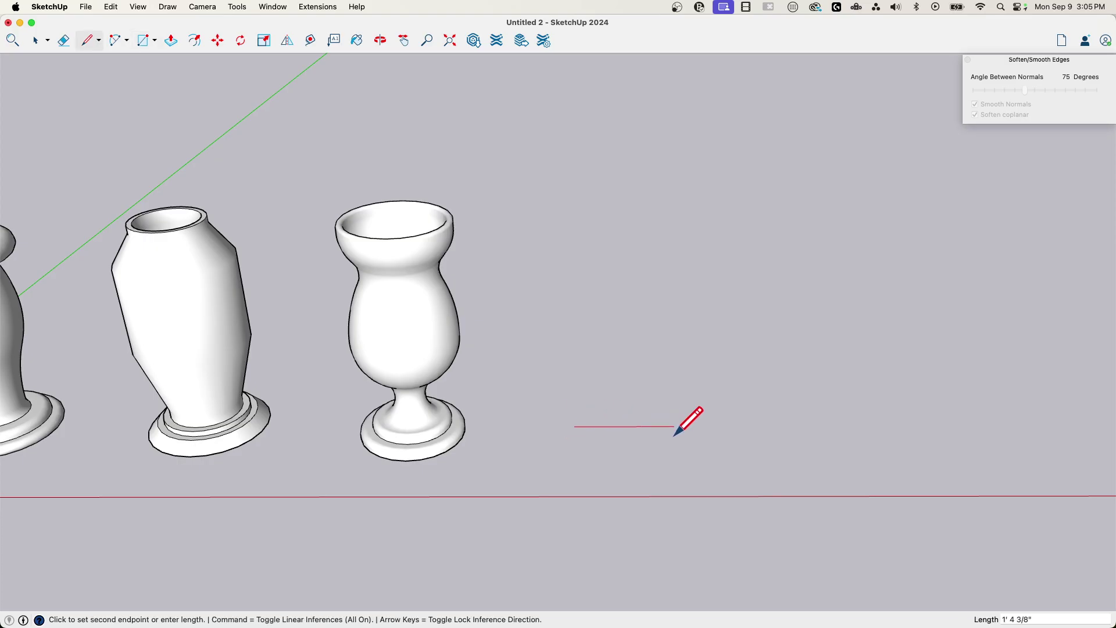
pyautogui.click(674, 428)
pyautogui.moveTo(668, 306); pyautogui.dragTo(660, 271, button='middle')
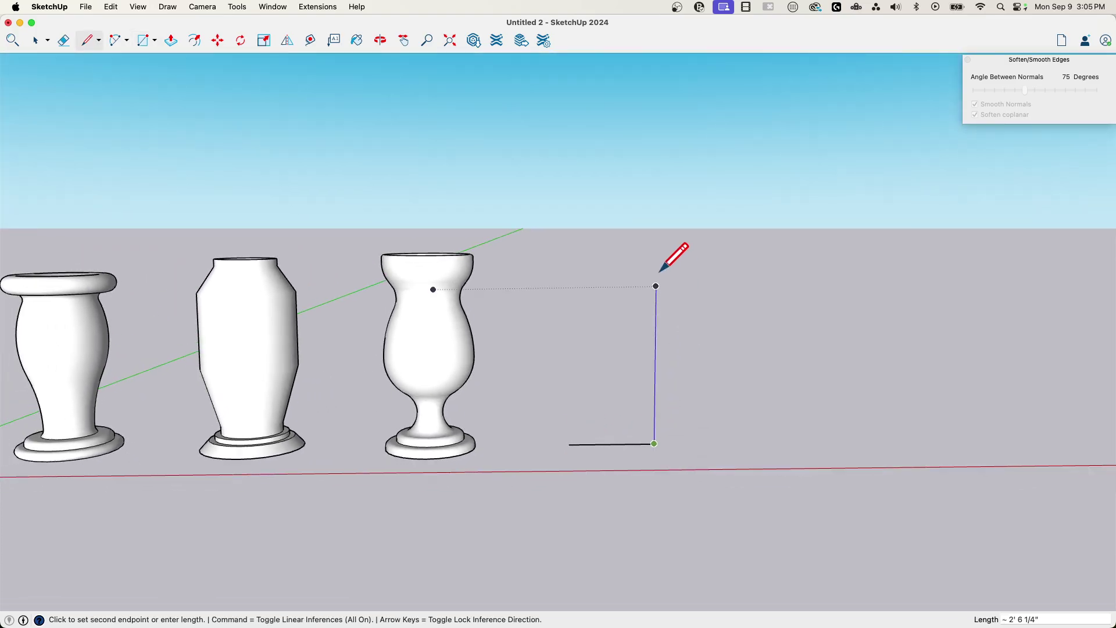
pyautogui.click(657, 250)
pyautogui.click(570, 249)
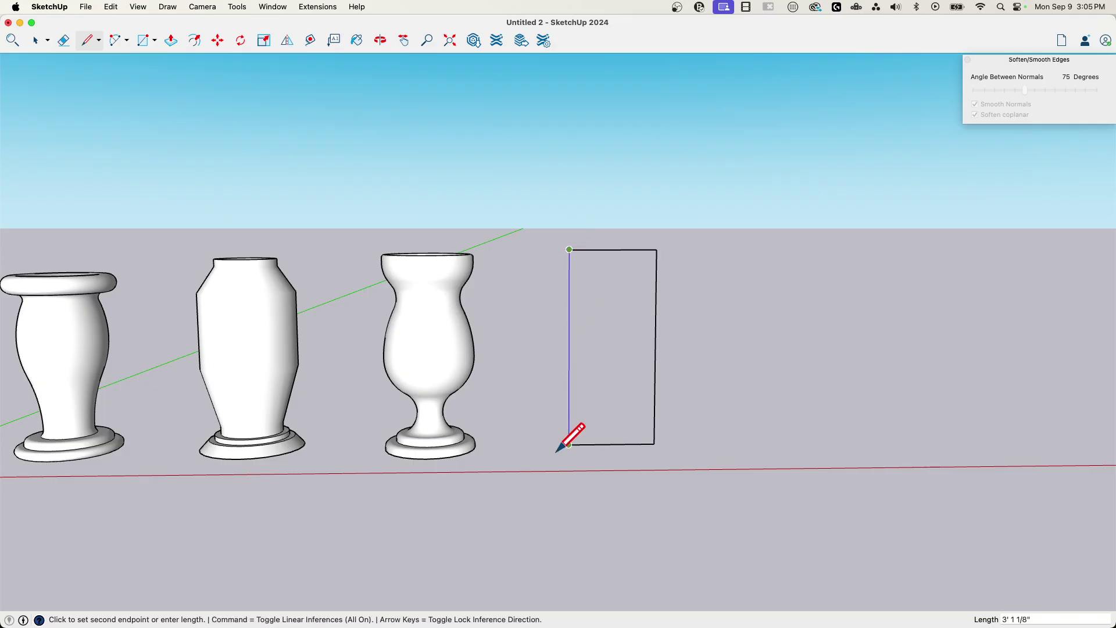
pyautogui.click(568, 445)
# Step: Draw a horizontal 24-sided circle centered directly below the rectangle's lower corner nearest the existing forms
pyautogui.moveTo(778, 494); pyautogui.dragTo(192, 50, button='middle')
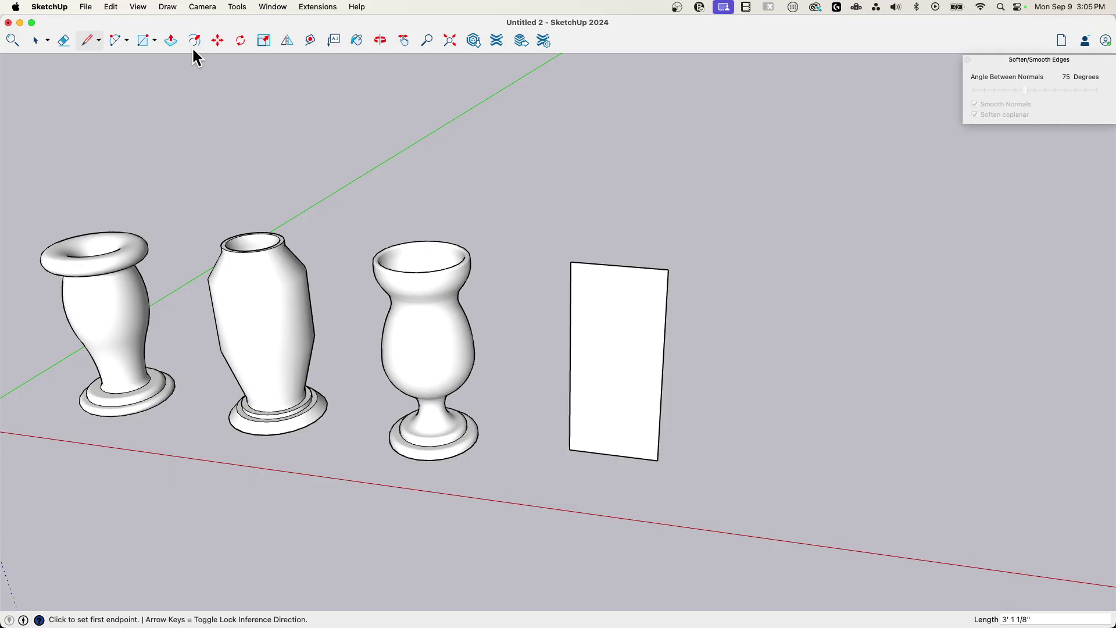
pyautogui.click(154, 40)
pyautogui.click(163, 106)
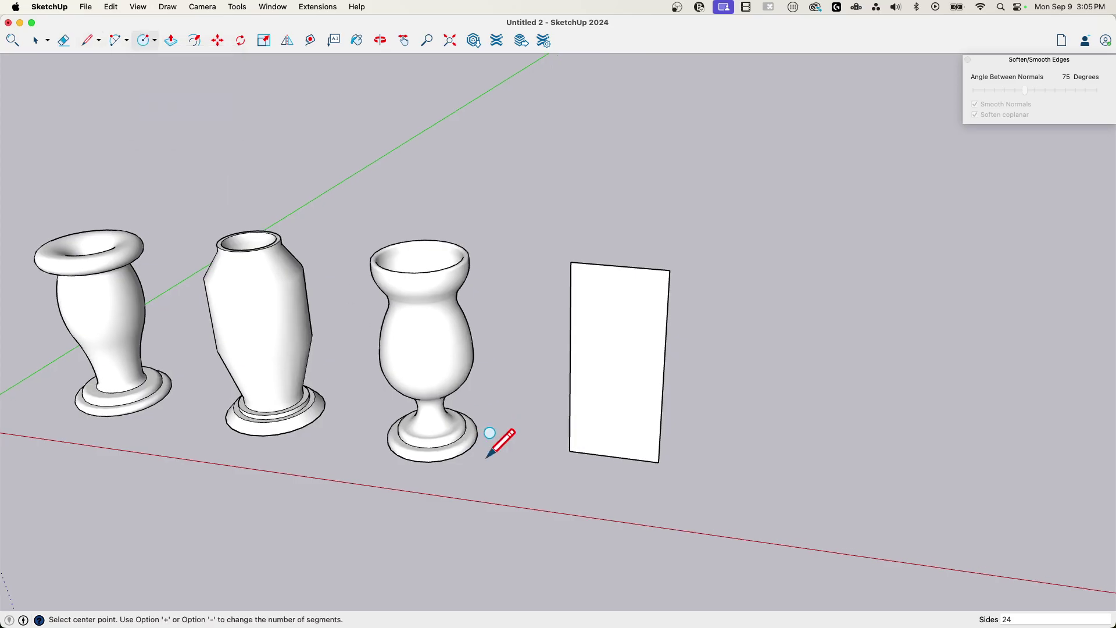
pyautogui.scroll(2, 566, 423)
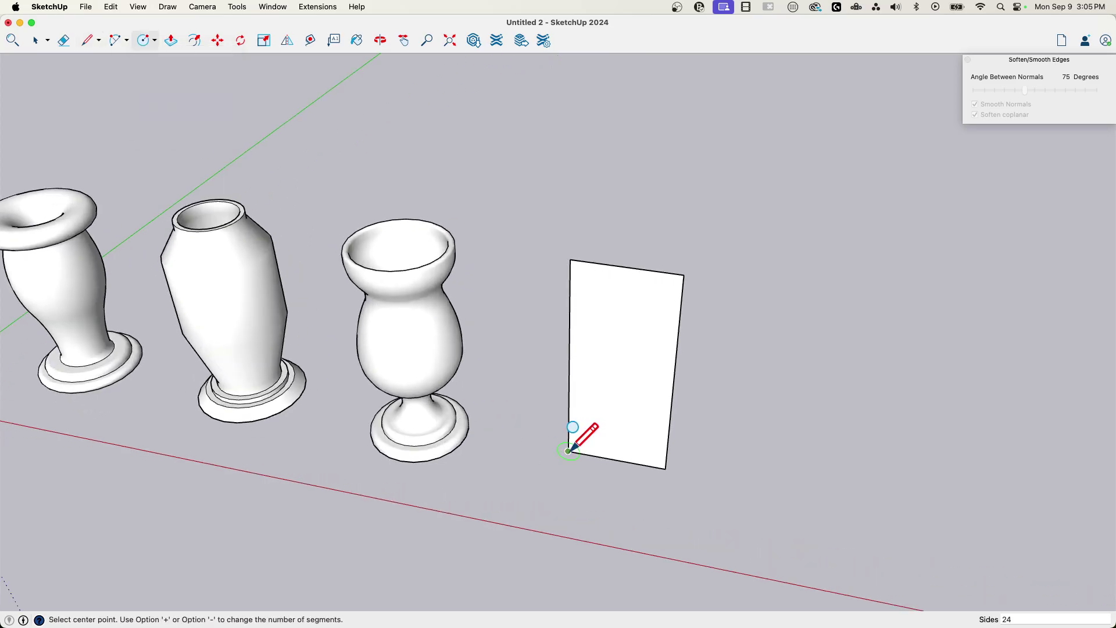
pyautogui.moveTo(568, 452); pyautogui.dragTo(568, 445, button='middle')
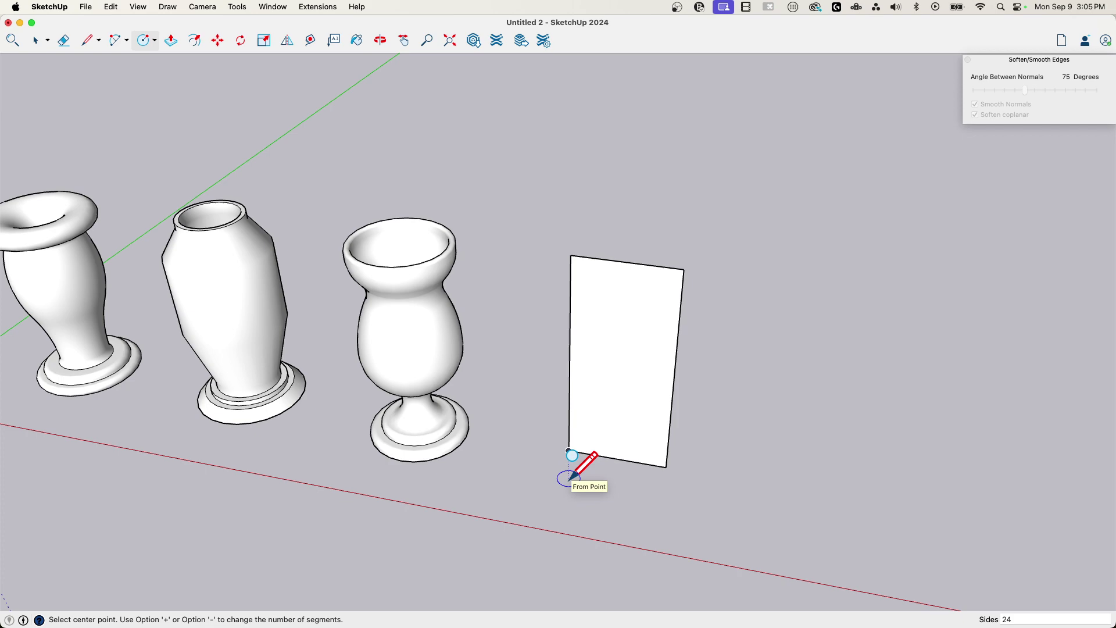
pyautogui.click(569, 480)
pyautogui.click(599, 483)
pyautogui.moveTo(599, 484); pyautogui.dragTo(608, 419, button='middle')
pyautogui.press('space')
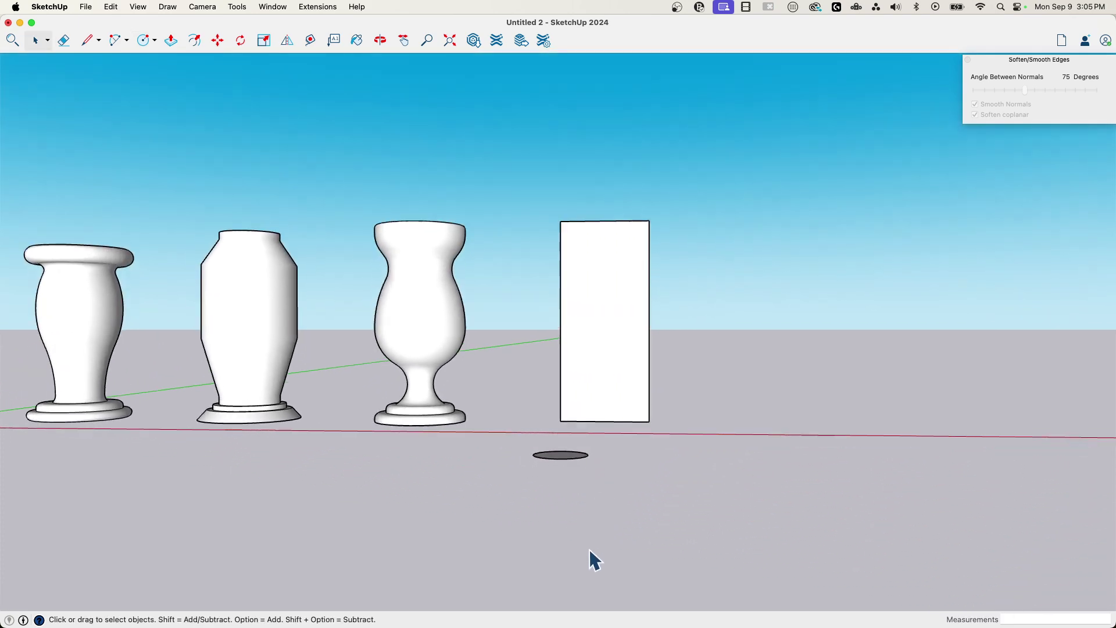
pyautogui.moveTo(589, 549); pyautogui.dragTo(440, 455, button='middle')
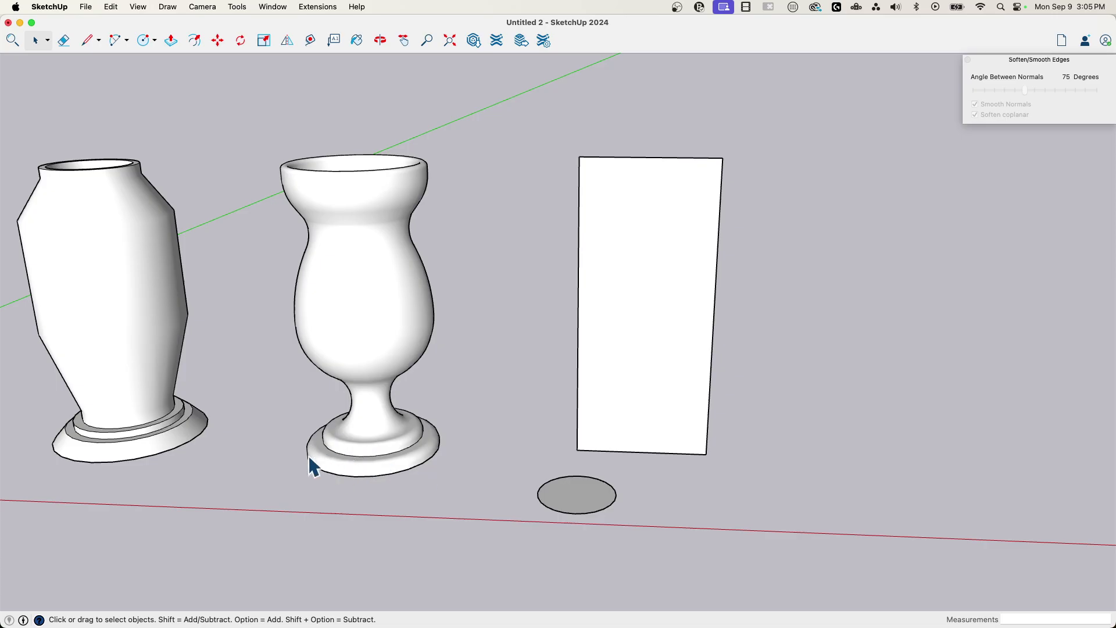
pyautogui.scroll(5, 585, 498)
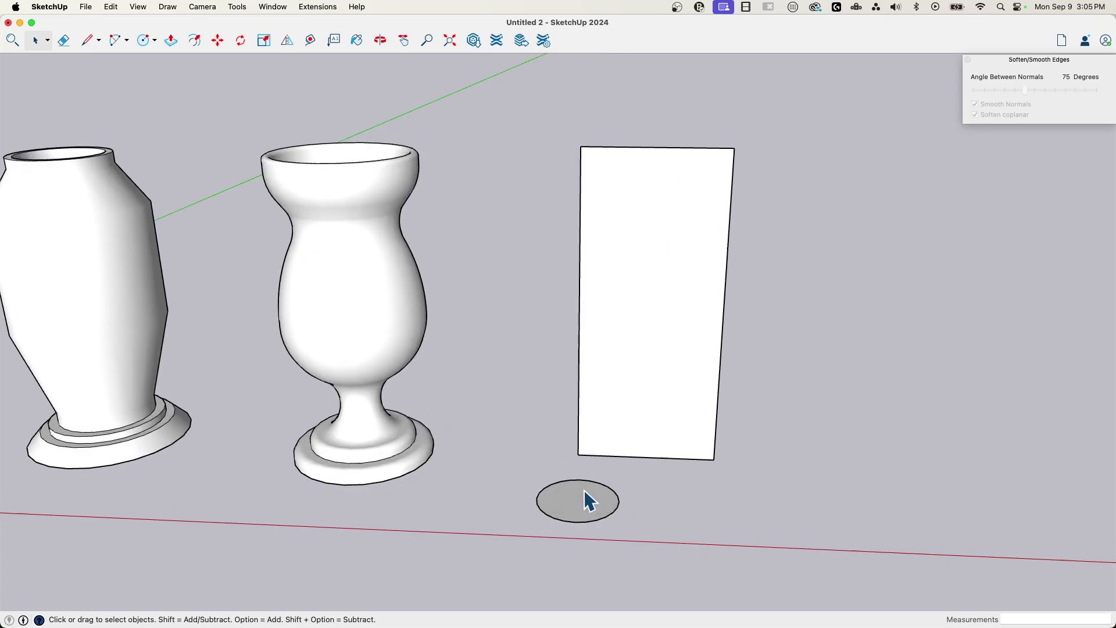
pyautogui.moveTo(566, 485)
pyautogui.mouseDown(button='middle')
pyautogui.moveTo(585, 531)
pyautogui.moveTo(568, 481)
pyautogui.mouseUp(button='middle')
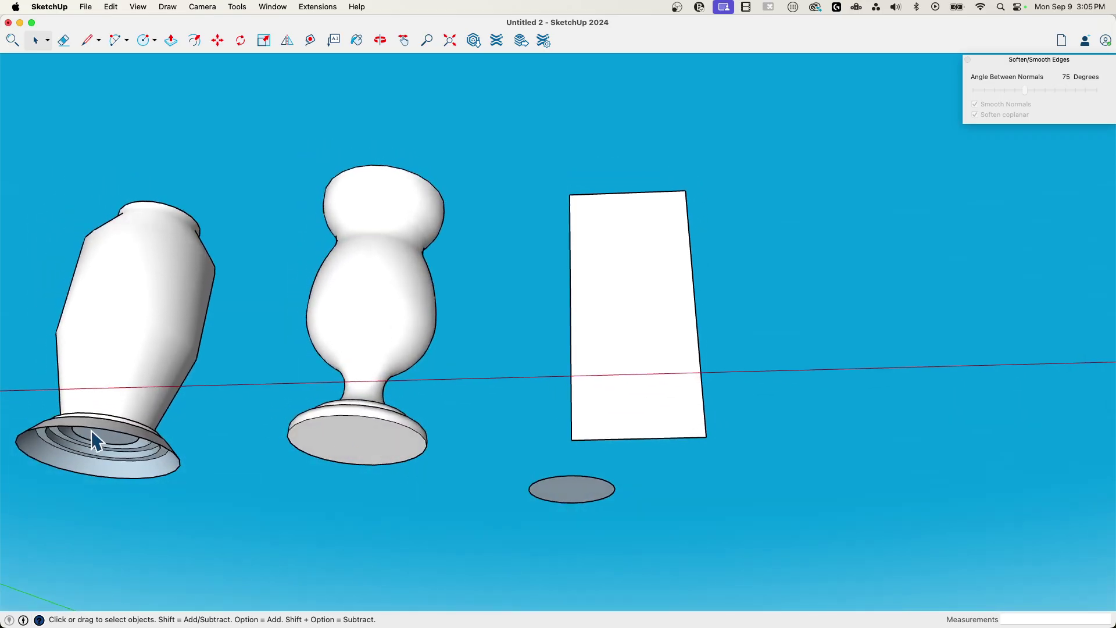
pyautogui.moveTo(637, 441); pyautogui.dragTo(592, 509, button='middle')
# Step: Draw a stepped foot outline from the rectangle's bottom edge with risers of about 2", 2" and 4 1/16", closing it horizontally to the outer edge
pyautogui.scroll(2, 626, 471)
pyautogui.press('l')
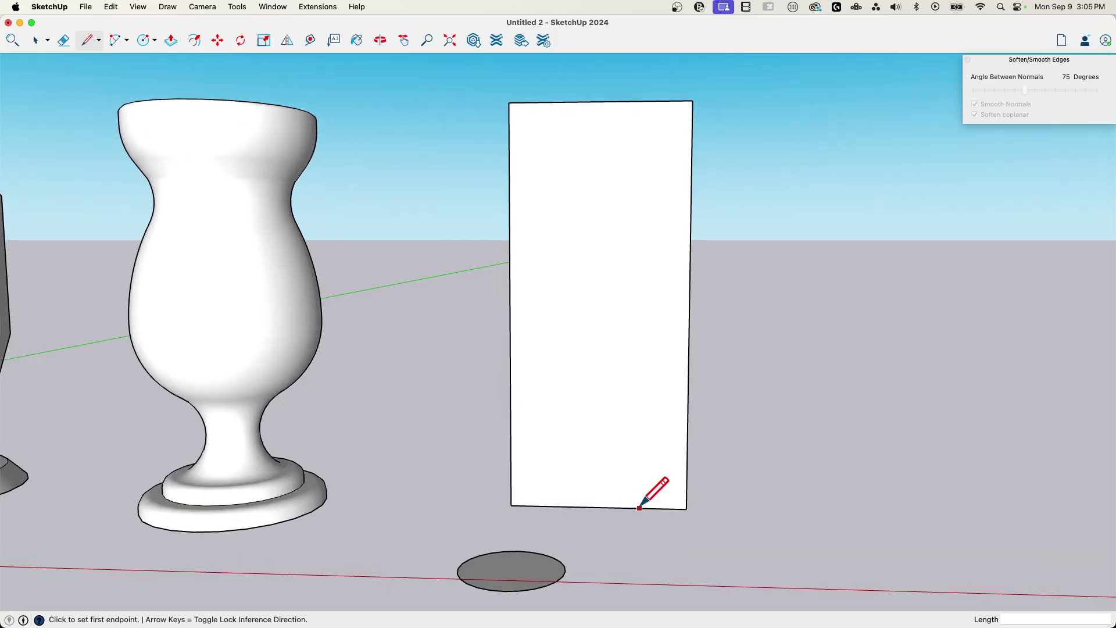
pyautogui.click(636, 507)
pyautogui.scroll(3, 640, 484)
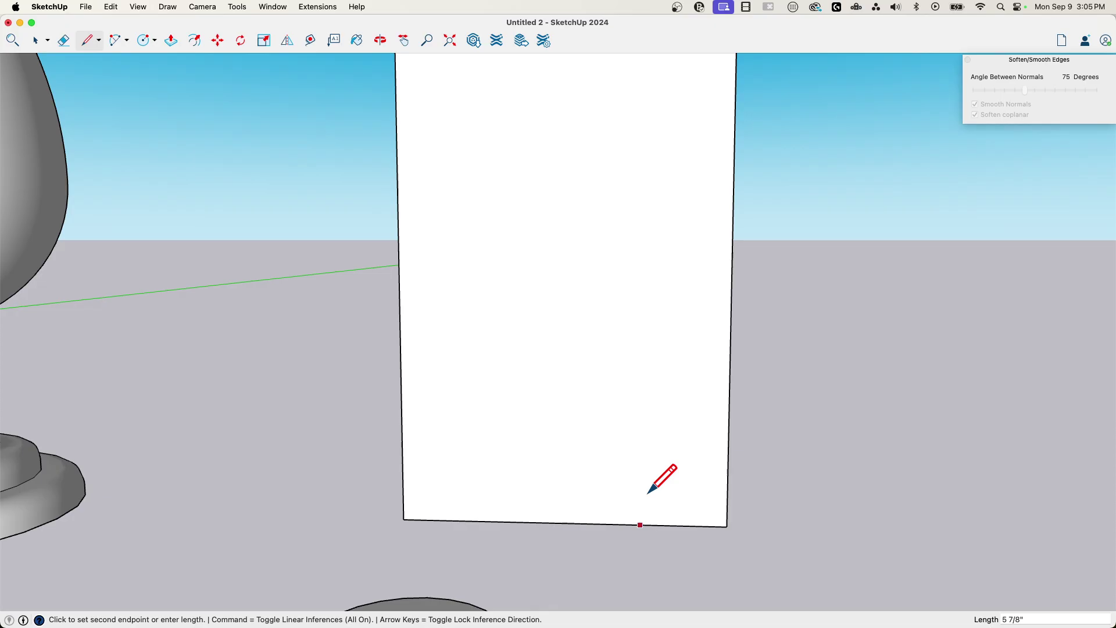
pyautogui.moveTo(640, 479); pyautogui.dragTo(639, 482, button='middle')
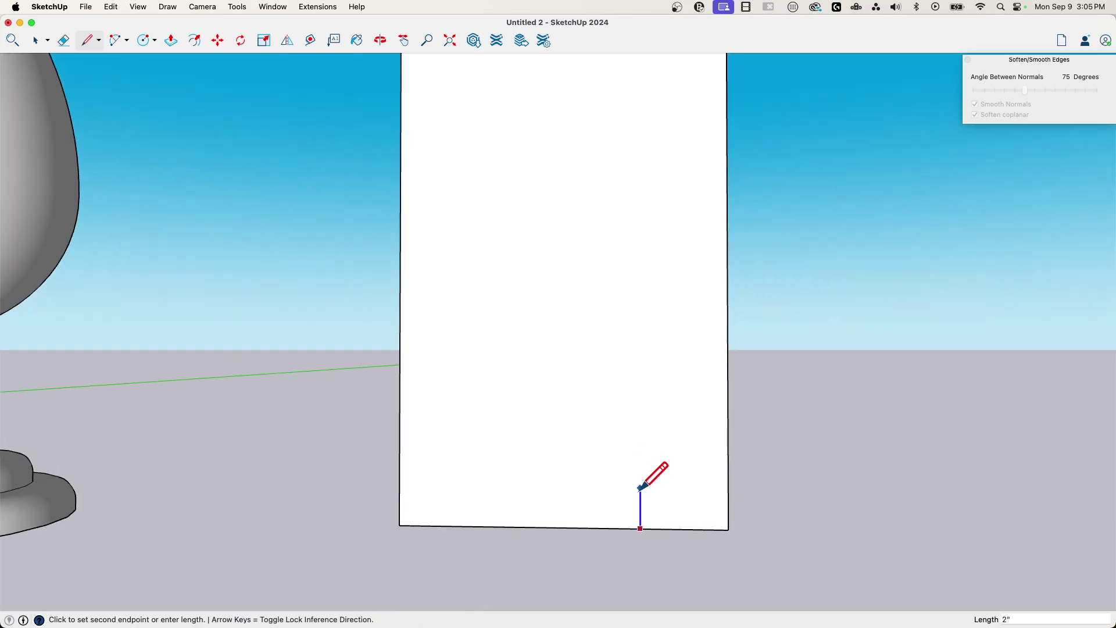
pyautogui.click(588, 486)
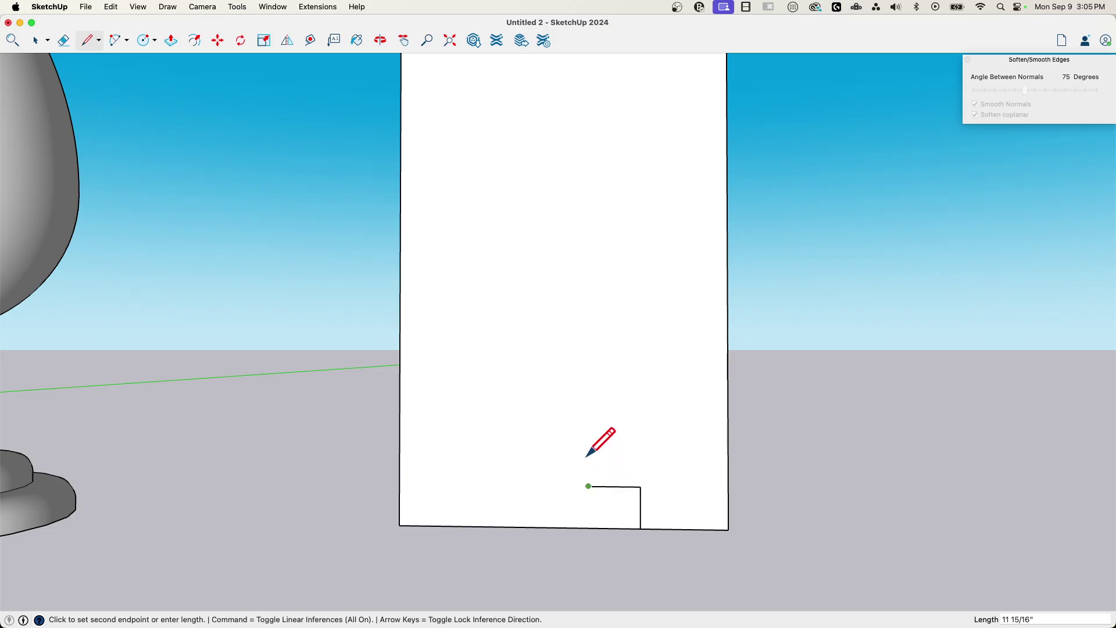
pyautogui.click(589, 447)
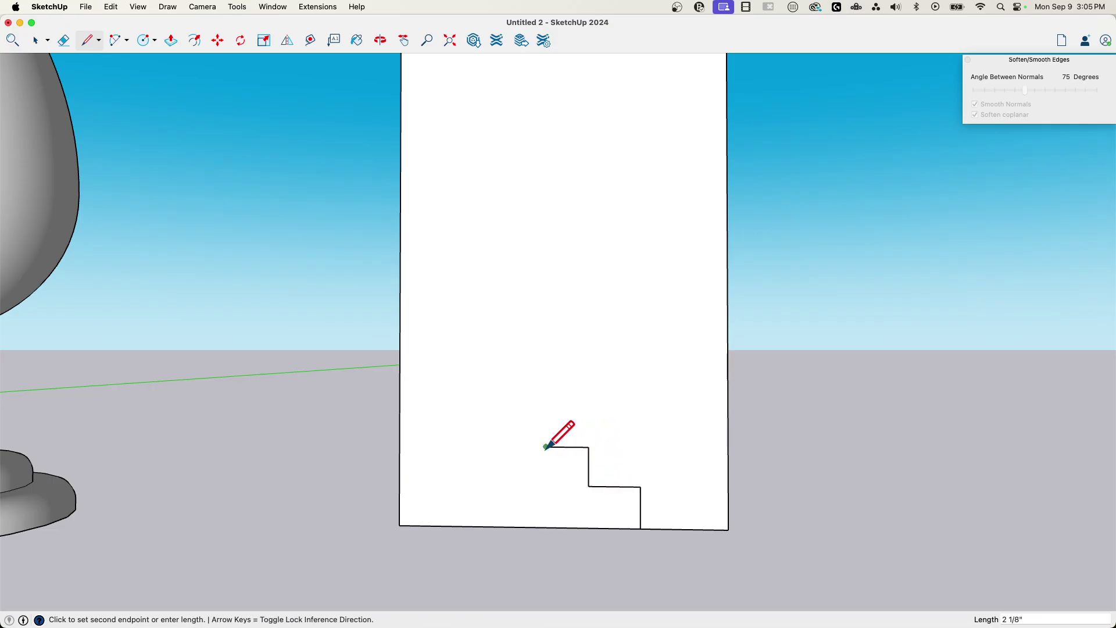
pyautogui.click(546, 446)
pyautogui.click(545, 365)
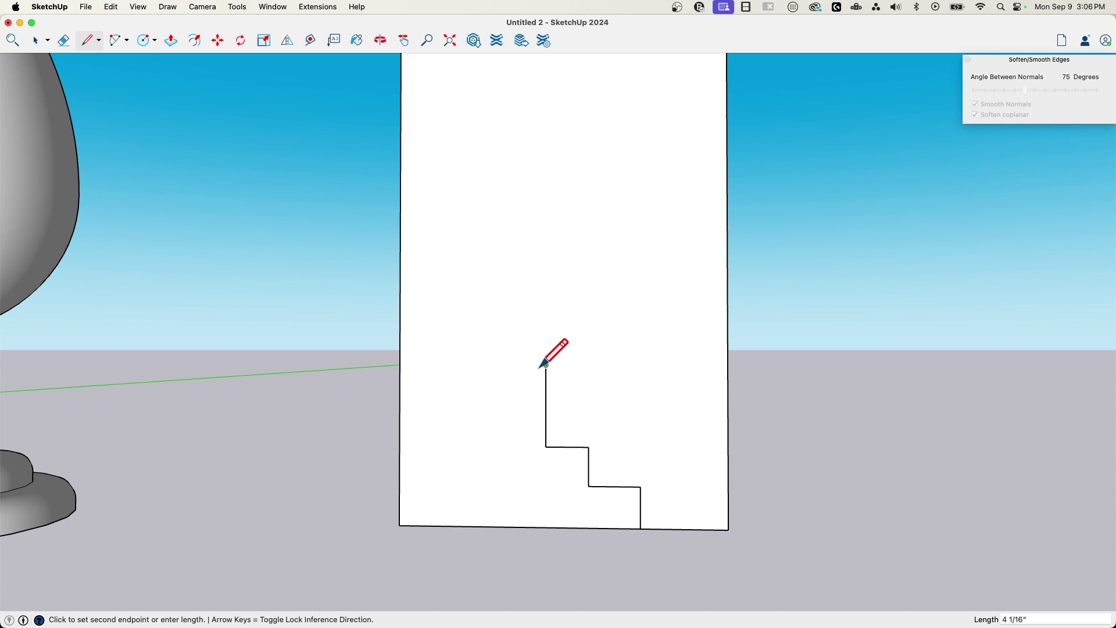
pyautogui.click(726, 365)
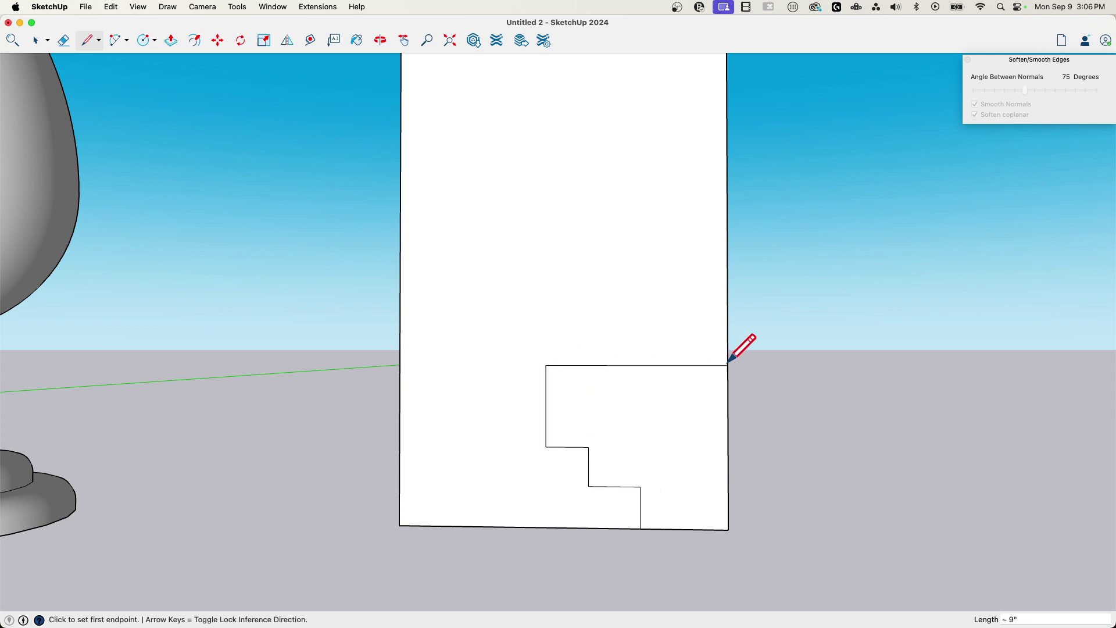
# Step: Outline the upper profile inward from the outer edge, up about 6 15/16", back outward, and up about 5 3/16" to the top edge
pyautogui.scroll(5, 690, 299)
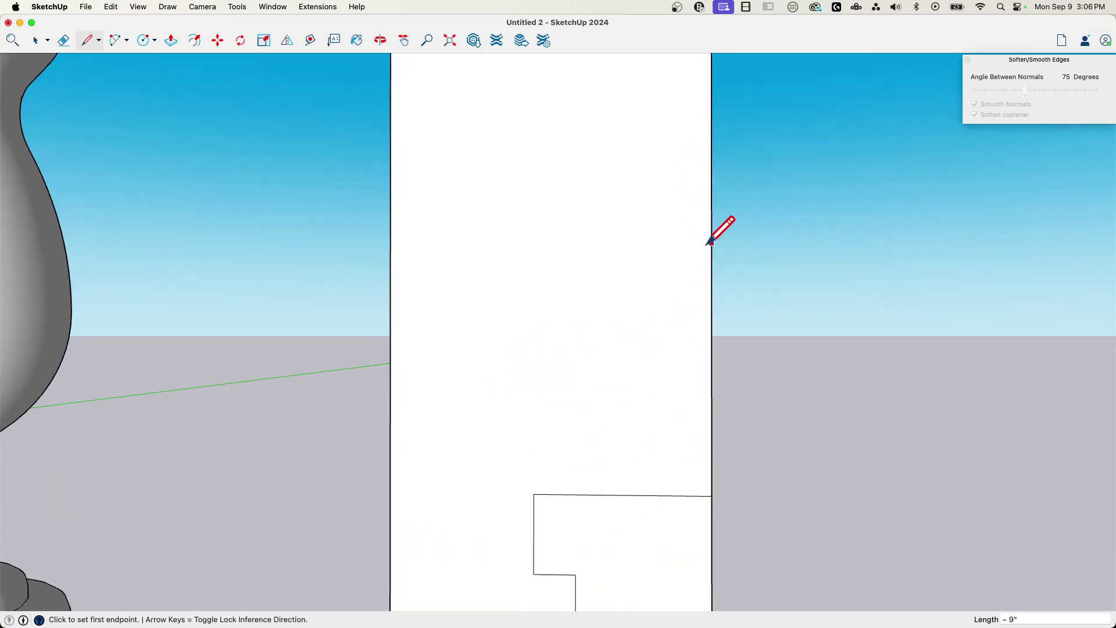
pyautogui.click(706, 226)
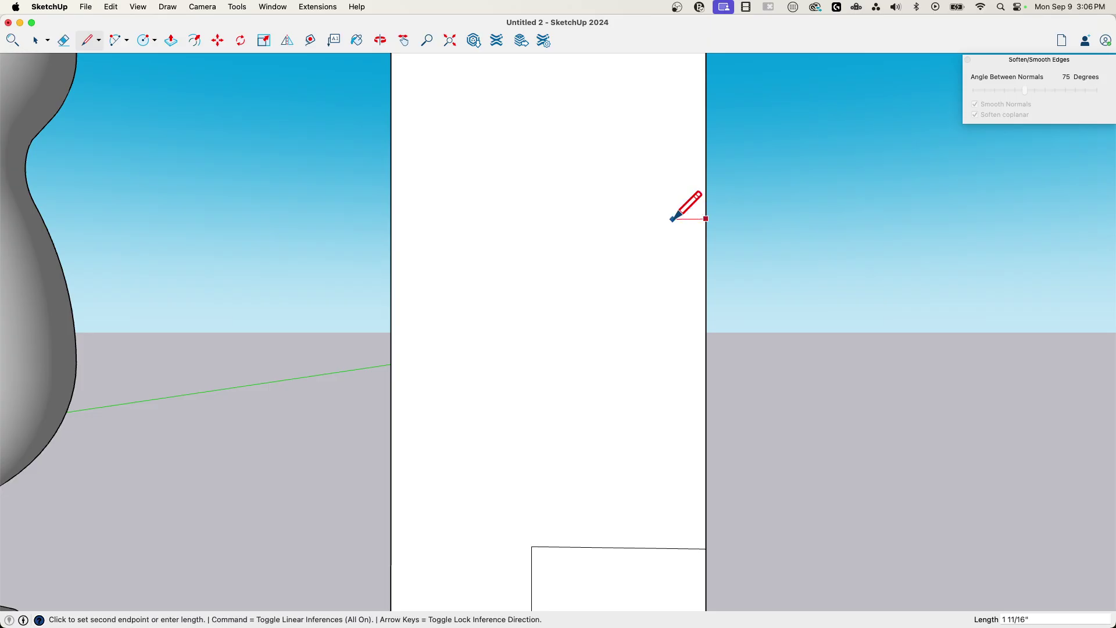
pyautogui.scroll(-2, 637, 216)
pyautogui.click(552, 359)
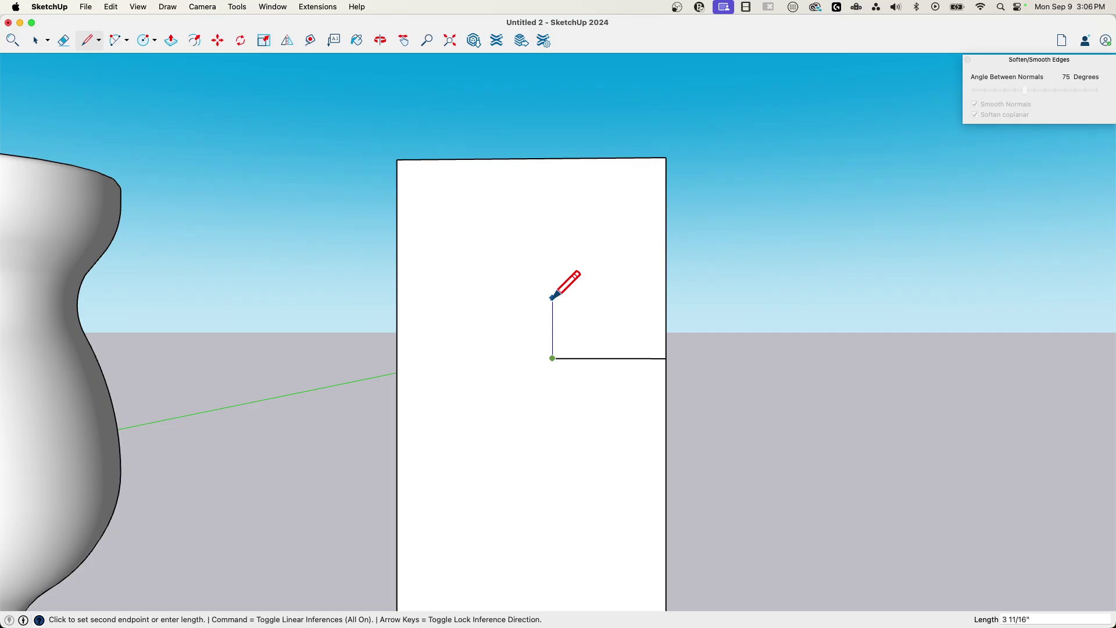
pyautogui.click(553, 244)
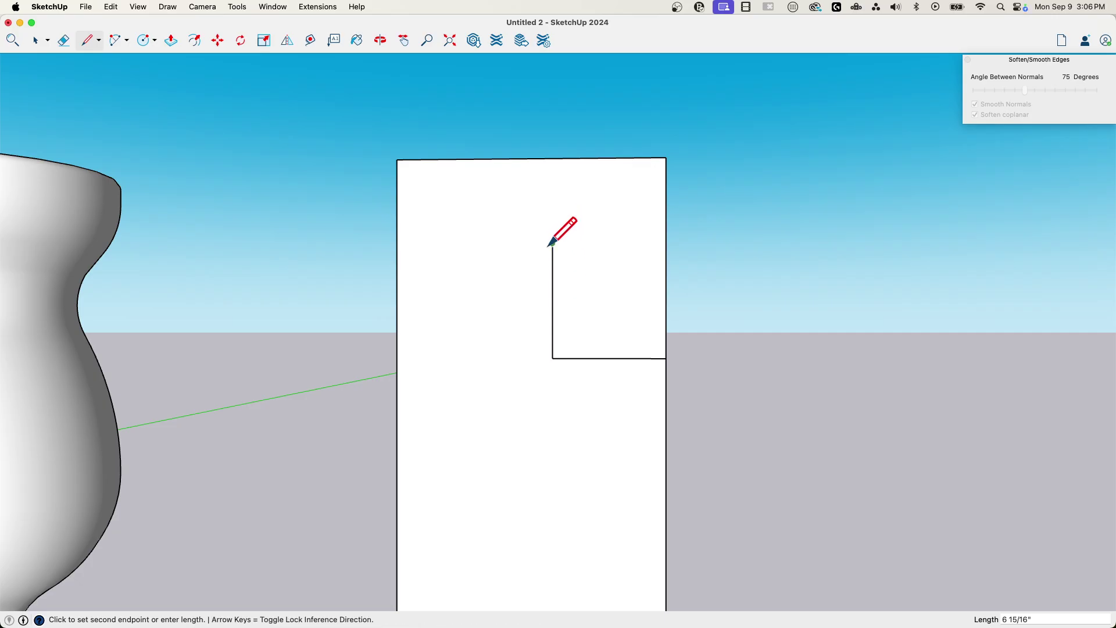
pyautogui.click(593, 243)
pyautogui.click(593, 158)
pyautogui.scroll(-3, 518, 130)
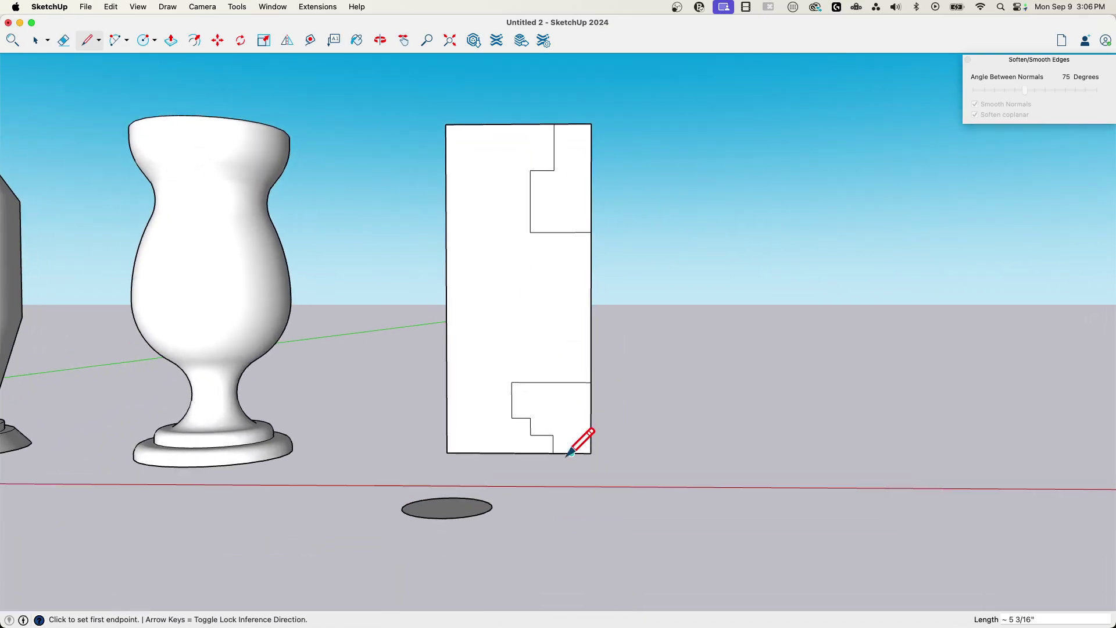
# Step: Draw circles centered on the midpoints of the three foot risers, with radii of about 1 1/16", 1" and 2 1/16"
pyautogui.scroll(5, 570, 454)
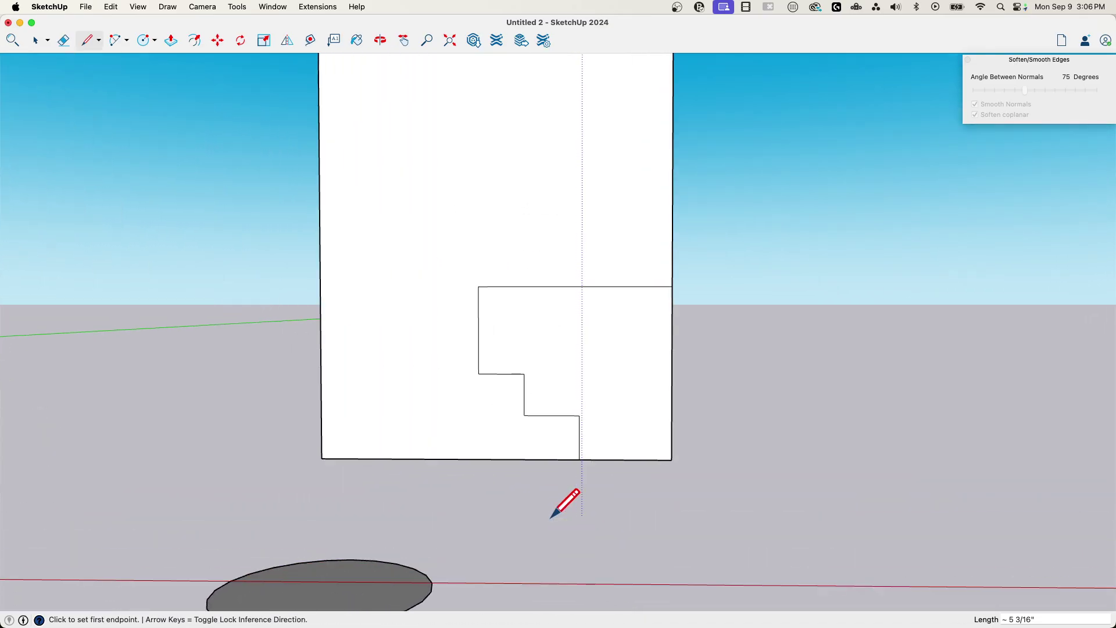
pyautogui.scroll(3, 555, 456)
pyautogui.press('c')
pyautogui.click(594, 398)
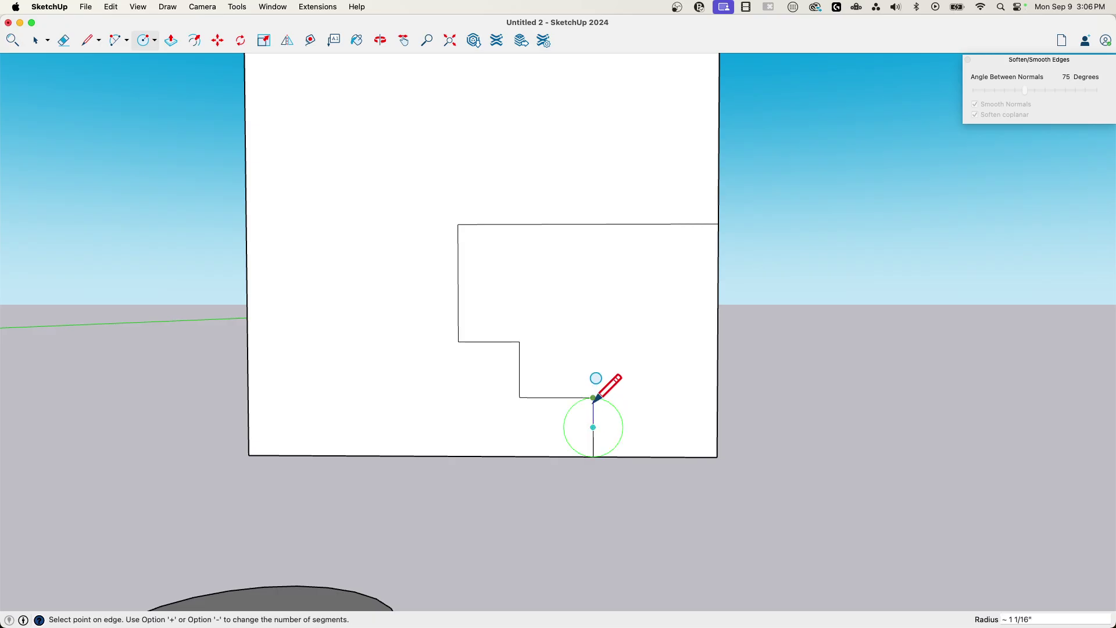
pyautogui.click(593, 399)
pyautogui.click(520, 369)
pyautogui.click(519, 342)
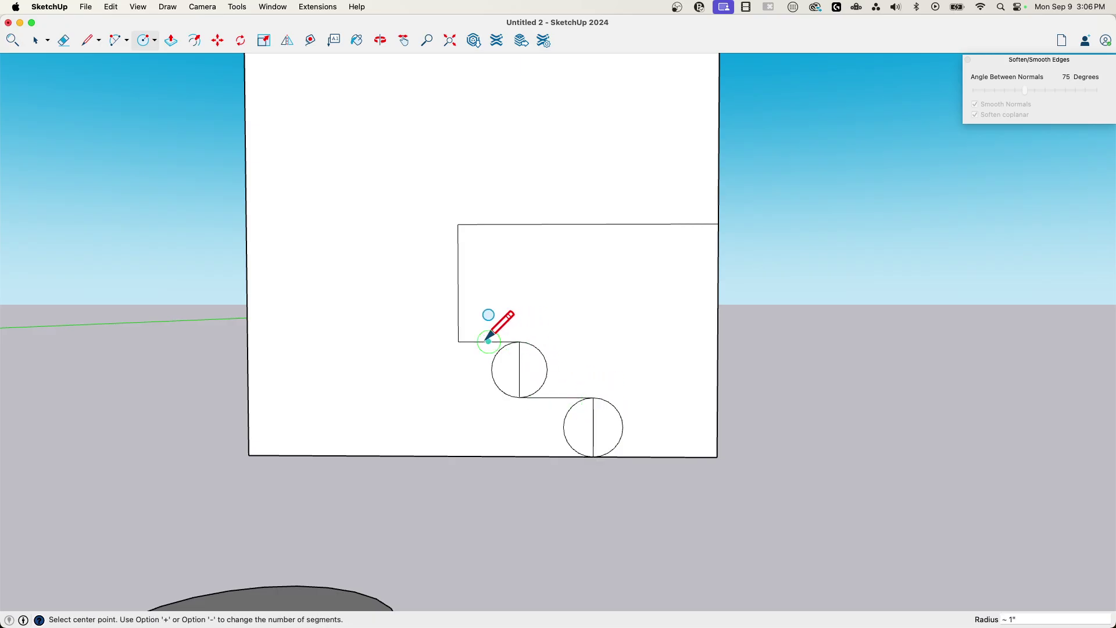
pyautogui.click(458, 283)
pyautogui.click(458, 225)
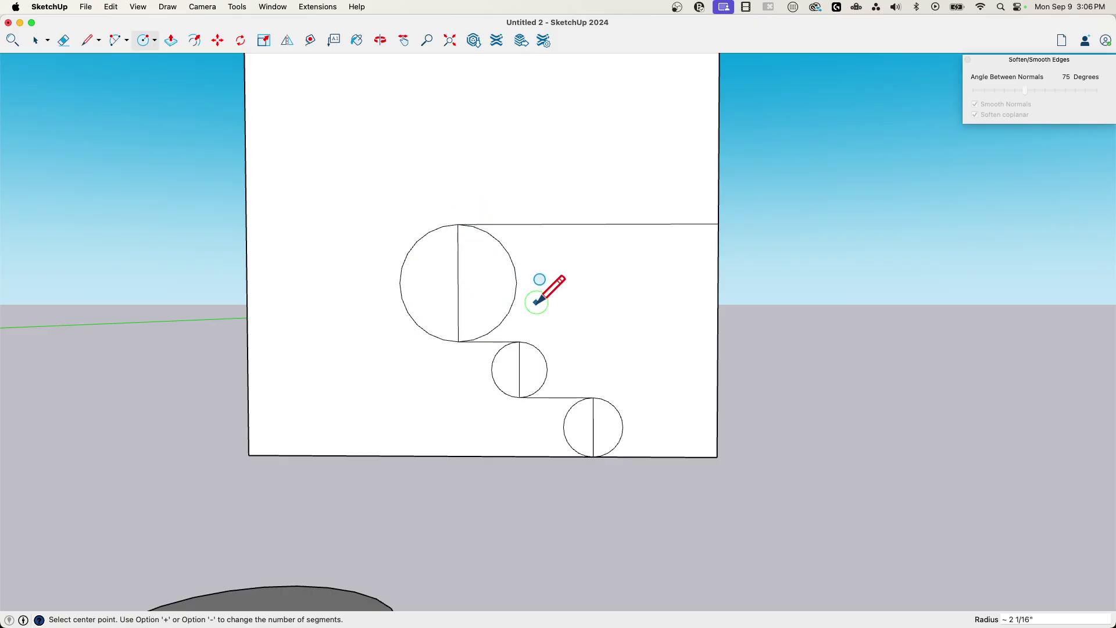
# Step: Erase the riser lines and surplus half circles, keeping outward arcs on the two lower steps and an inward arc on the upper one
pyautogui.press('e')
pyautogui.moveTo(452, 281)
pyautogui.mouseDown()
pyautogui.moveTo(519, 278)
pyautogui.moveTo(518, 291)
pyautogui.mouseUp()
pyautogui.moveTo(534, 369); pyautogui.dragTo(490, 372)
pyautogui.moveTo(610, 441)
pyautogui.mouseDown()
pyautogui.moveTo(548, 438)
pyautogui.moveTo(552, 448)
pyautogui.mouseUp()
pyautogui.moveTo(604, 546)
pyautogui.mouseDown(button='middle')
pyautogui.moveTo(551, 498)
pyautogui.moveTo(545, 505)
pyautogui.mouseUp(button='middle')
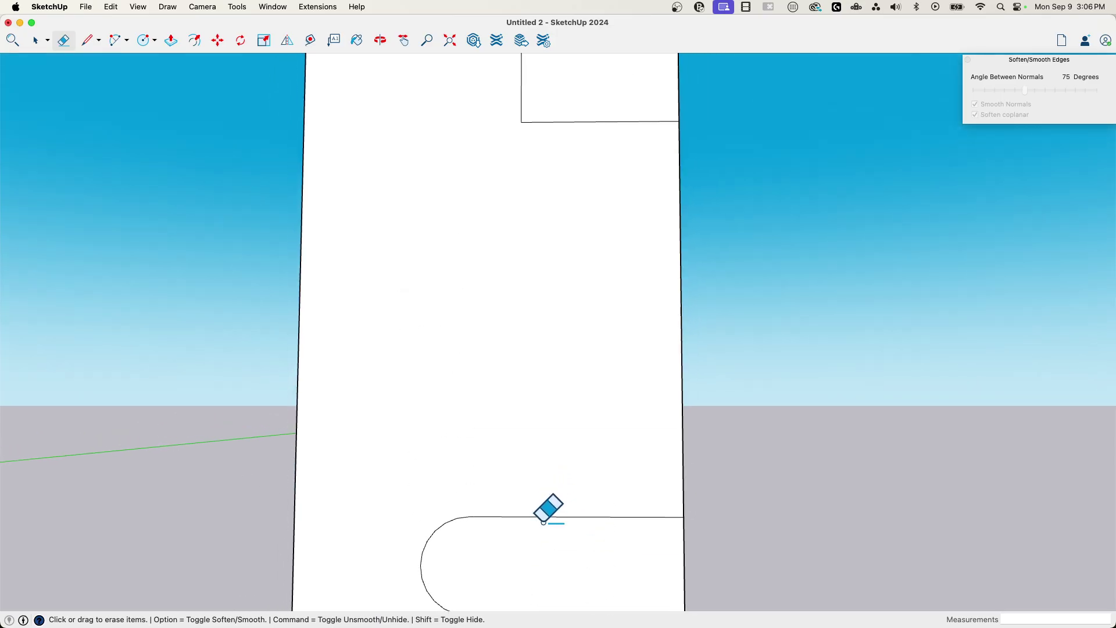
# Step: Draw an outward-bulging arc from the foot cove's upper end to the lower corner of the upper profile, with a bulge of about 4 13/16"
pyautogui.press('a')
pyautogui.click(471, 516)
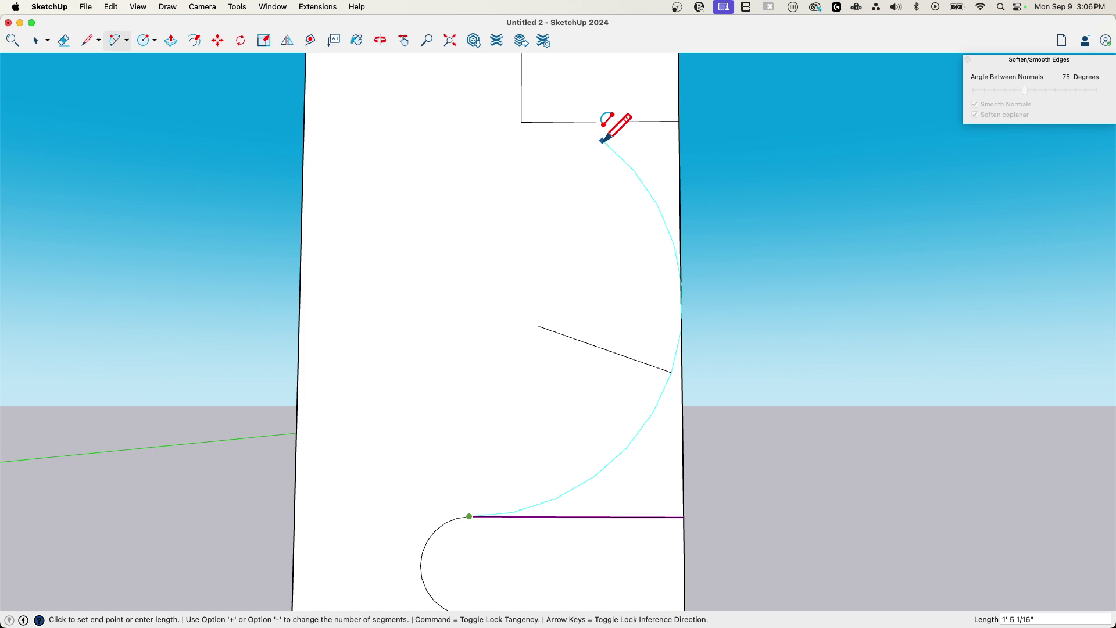
pyautogui.click(525, 122)
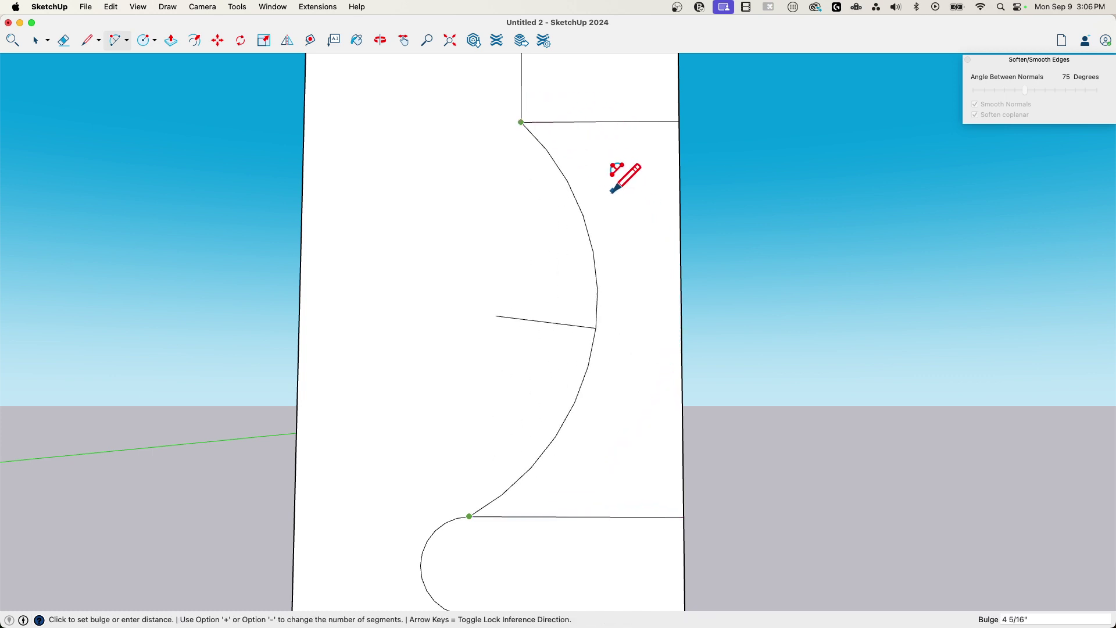
pyautogui.click(618, 227)
# Step: Continue the profile with an inward arc across the next vertical segment and a tangent arc about 5 13/16" long up to the top edge
pyautogui.scroll(5, 691, 282)
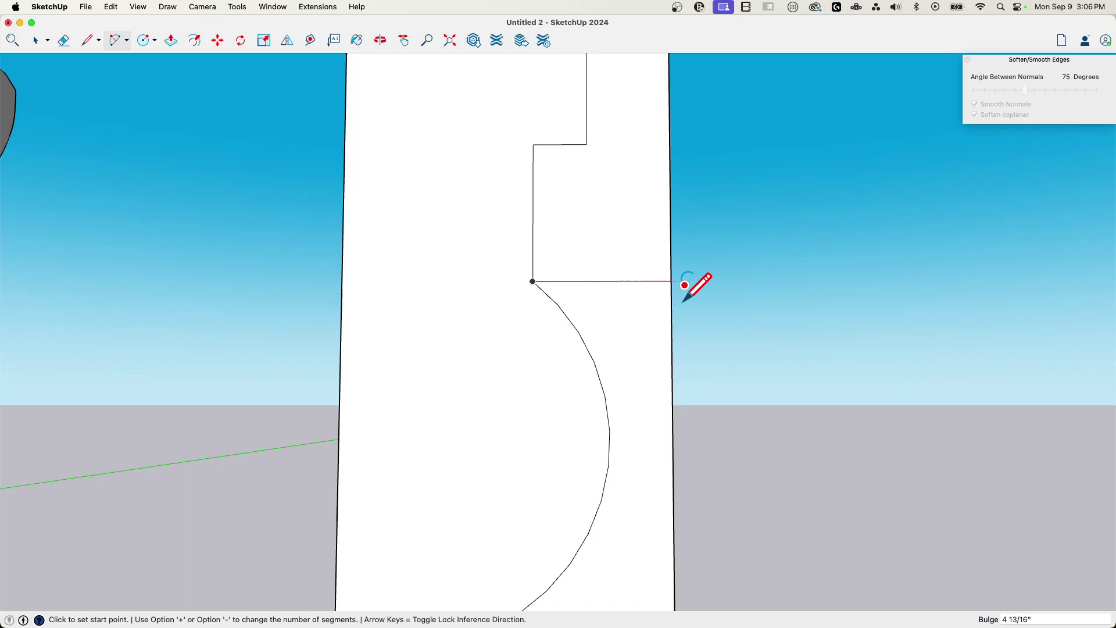
pyautogui.click(537, 314)
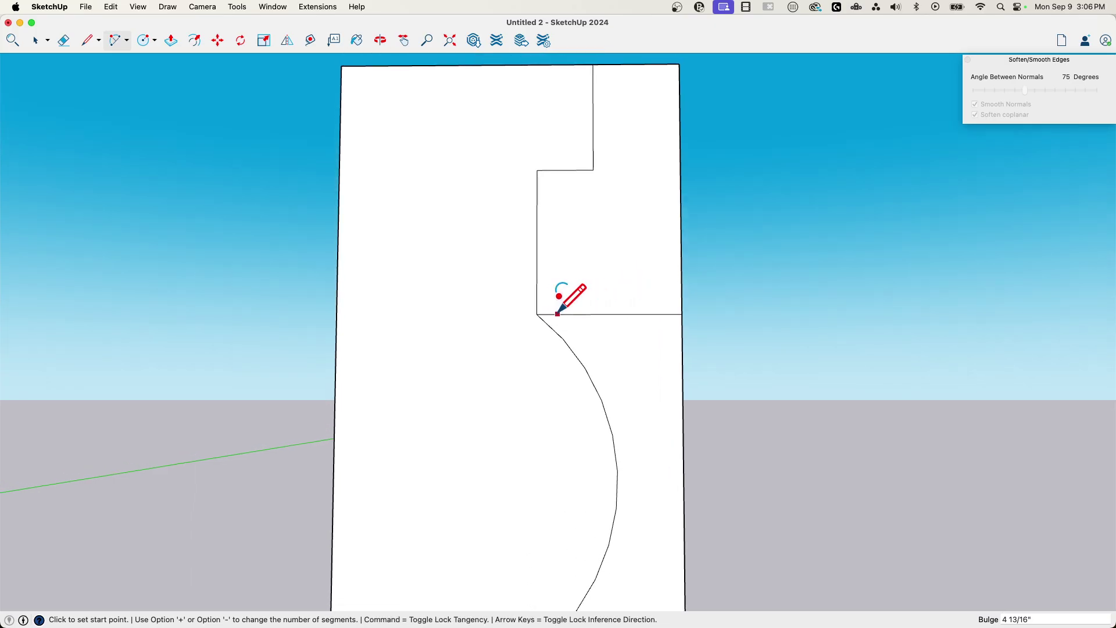
pyautogui.click(537, 170)
pyautogui.click(537, 171)
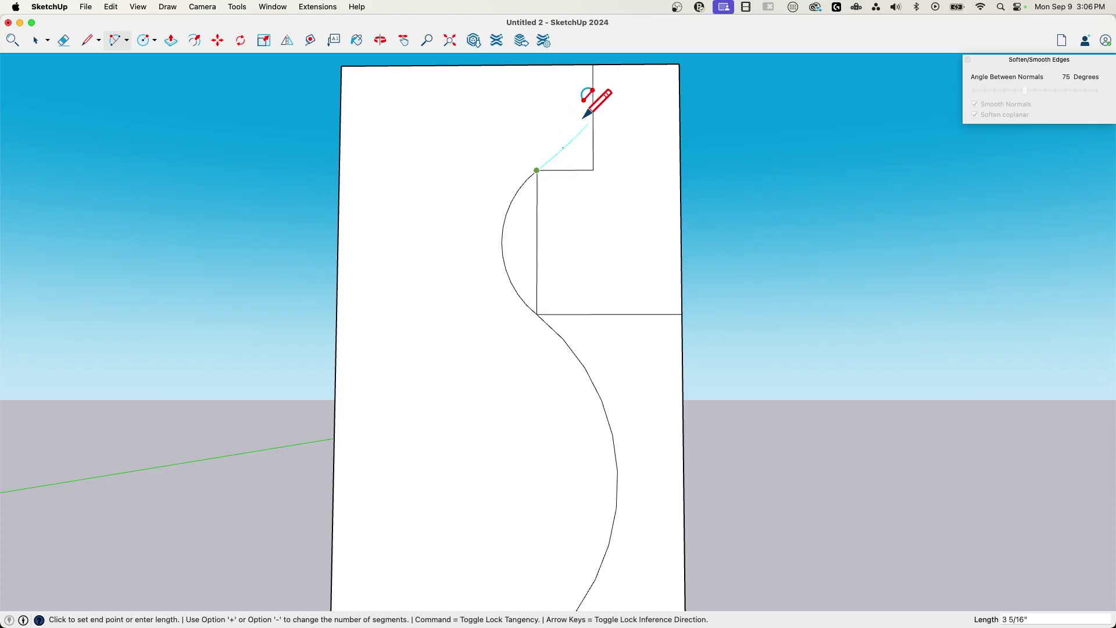
pyautogui.doubleClick(590, 70)
pyautogui.moveTo(591, 71); pyautogui.dragTo(605, 117, button='middle')
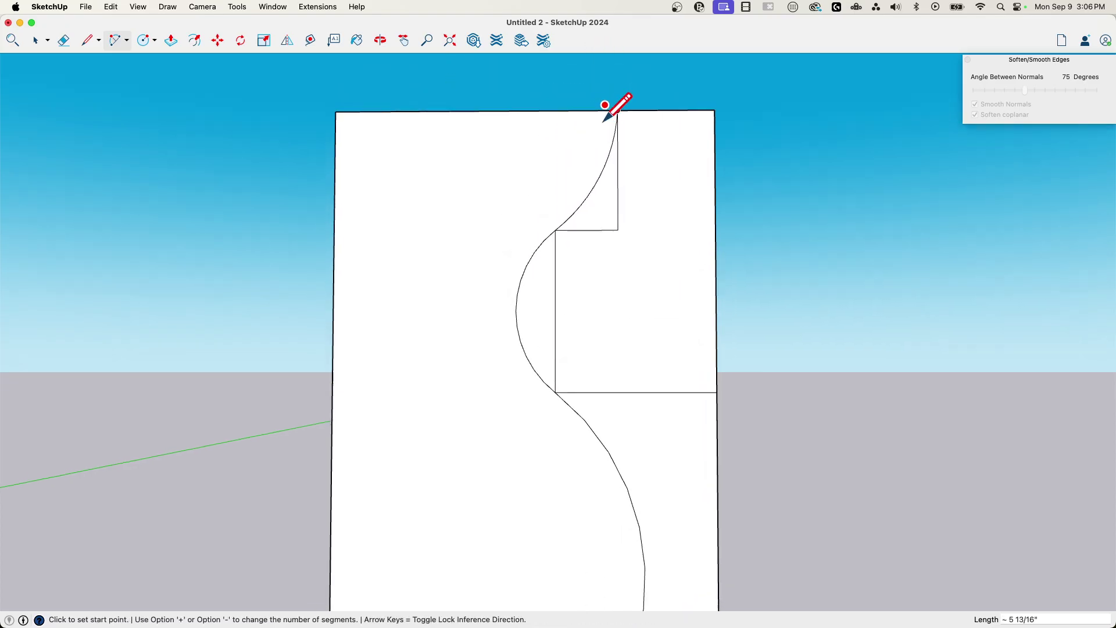
# Step: Erase the stepped construction lines and the surplus outer edges so only the curved half-profile remains
pyautogui.scroll(-2, 640, 241)
pyautogui.press('e')
pyautogui.moveTo(629, 141); pyautogui.dragTo(665, 210)
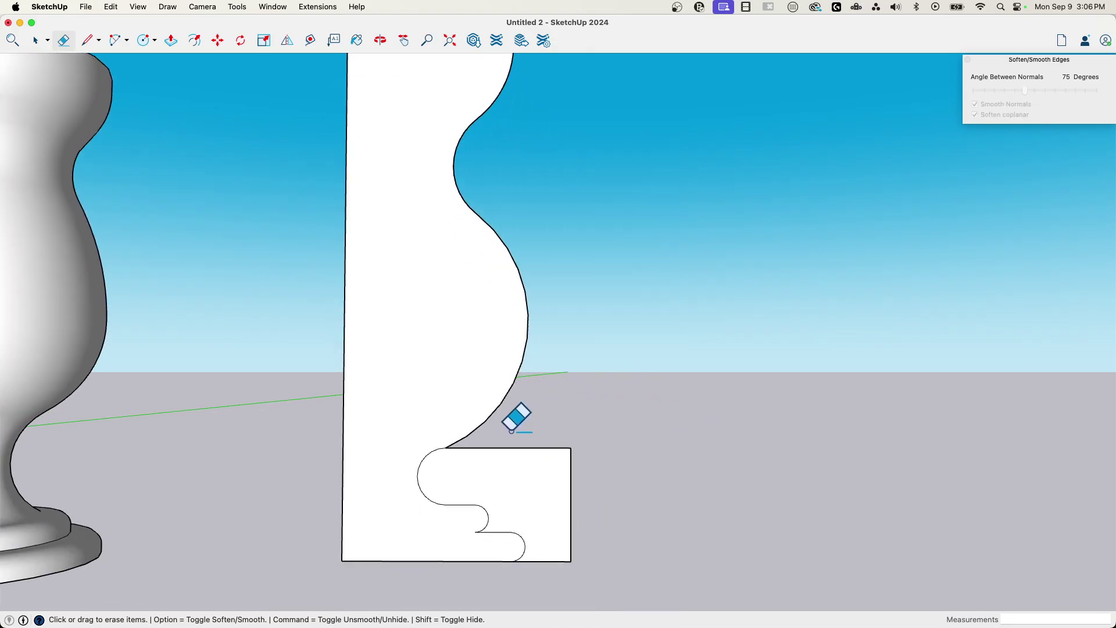
pyautogui.moveTo(511, 430)
pyautogui.mouseDown()
pyautogui.moveTo(586, 530)
pyautogui.moveTo(557, 561)
pyautogui.mouseUp()
pyautogui.moveTo(557, 562)
pyautogui.mouseDown(button='middle')
pyautogui.moveTo(573, 407)
pyautogui.moveTo(554, 449)
pyautogui.mouseUp(button='middle')
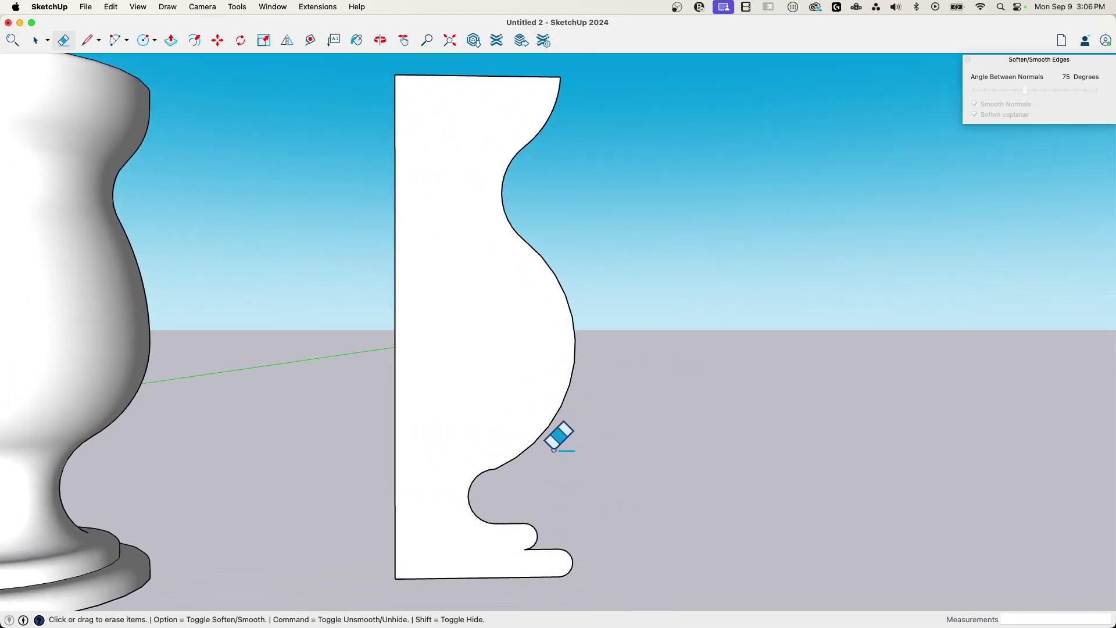
# Step: Bridge the kink between the foot cove and the belly arc with a line about 2 3/16" long and erase the kinked edges
pyautogui.scroll(10, 554, 449)
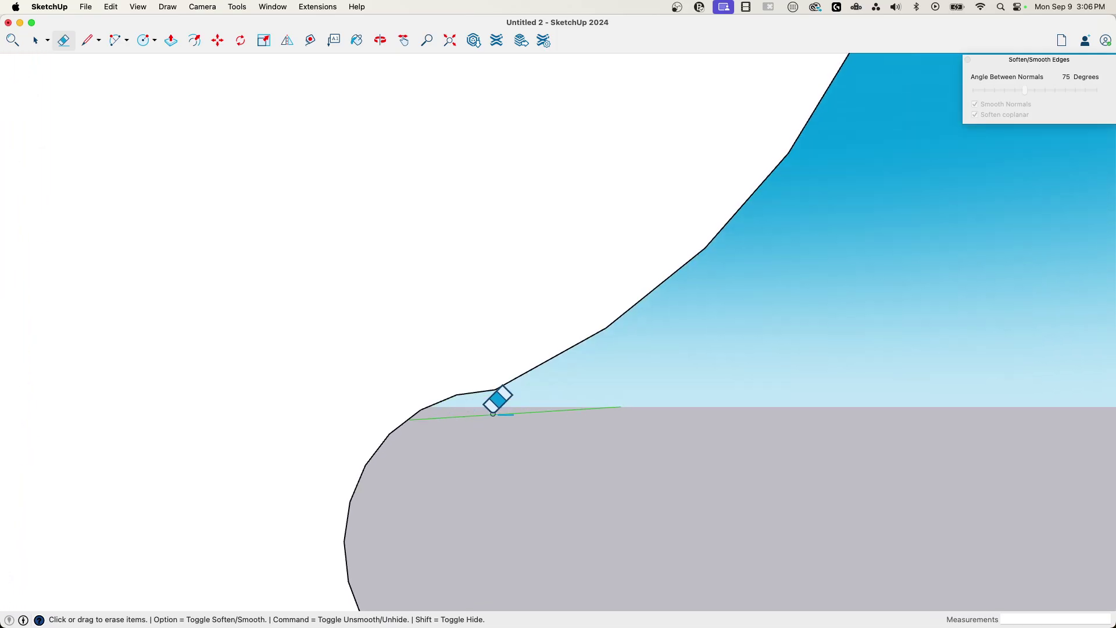
pyautogui.press('l')
pyautogui.click(457, 395)
pyautogui.click(605, 329)
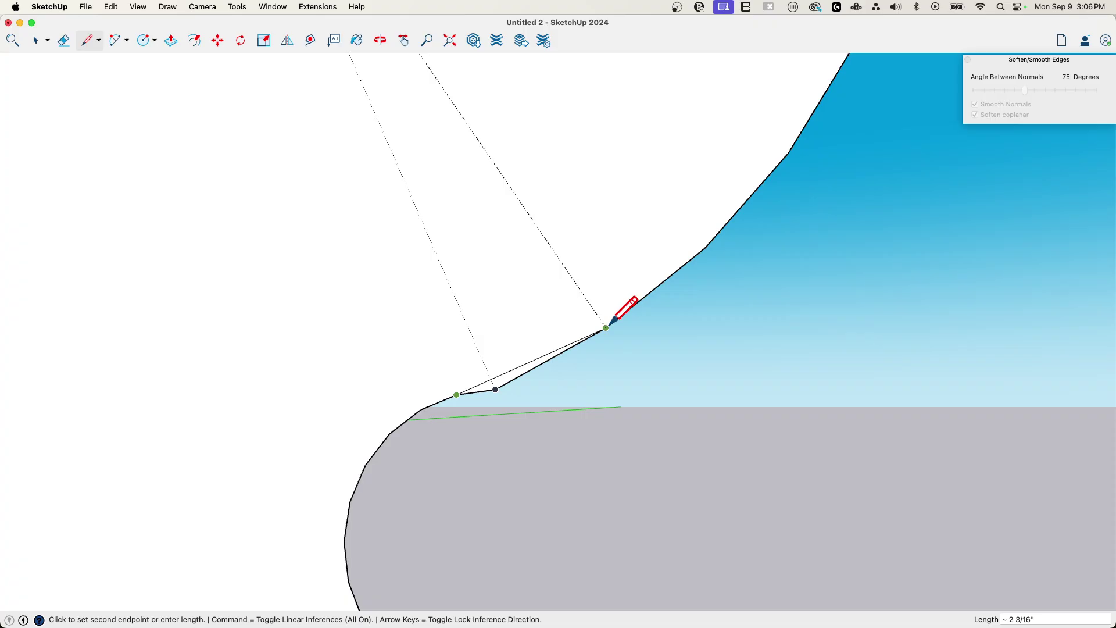
pyautogui.press('e')
pyautogui.scroll(-15, 505, 389)
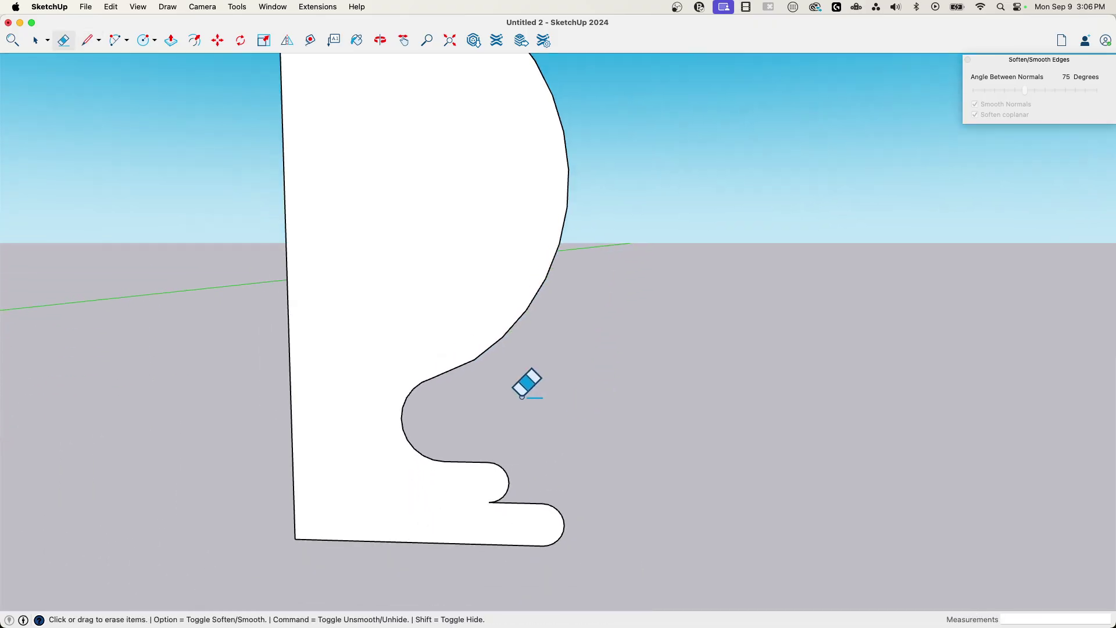
# Step: Select the profile's outer curve without the face and its straight axis, top and base edges, and weld it into one curve
pyautogui.press('space')
pyautogui.scroll(-2, 613, 458)
pyautogui.moveTo(612, 458); pyautogui.dragTo(507, 368, button='middle')
pyautogui.doubleClick(495, 377)
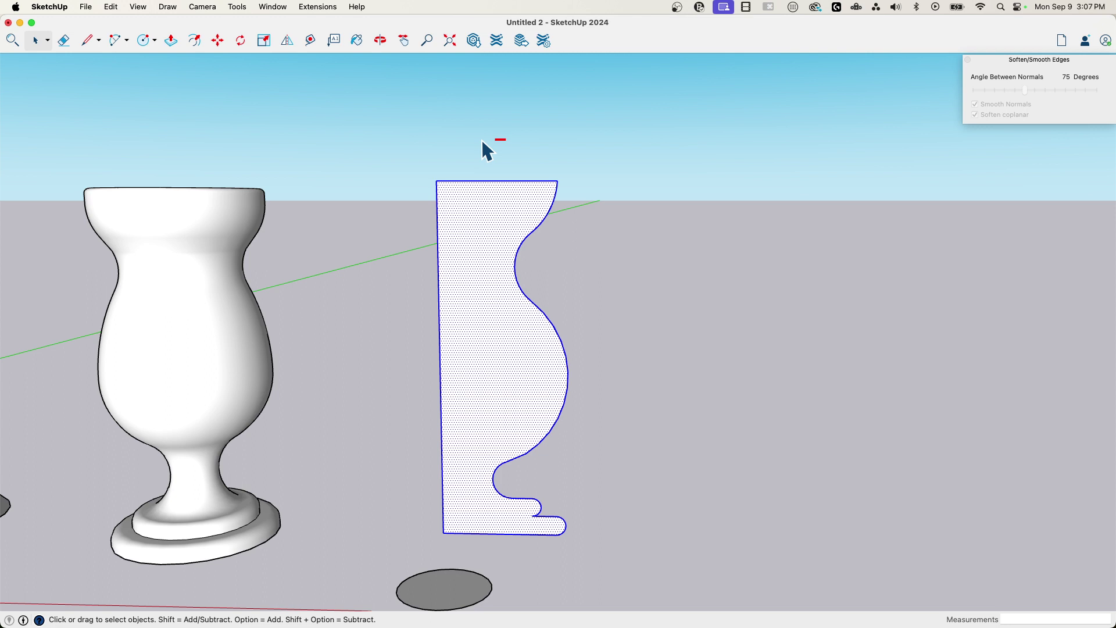
pyautogui.keyDown('alt'); pyautogui.keyDown('shift'); pyautogui.doubleClick(511, 410); pyautogui.keyUp('shift'); pyautogui.keyUp('alt')
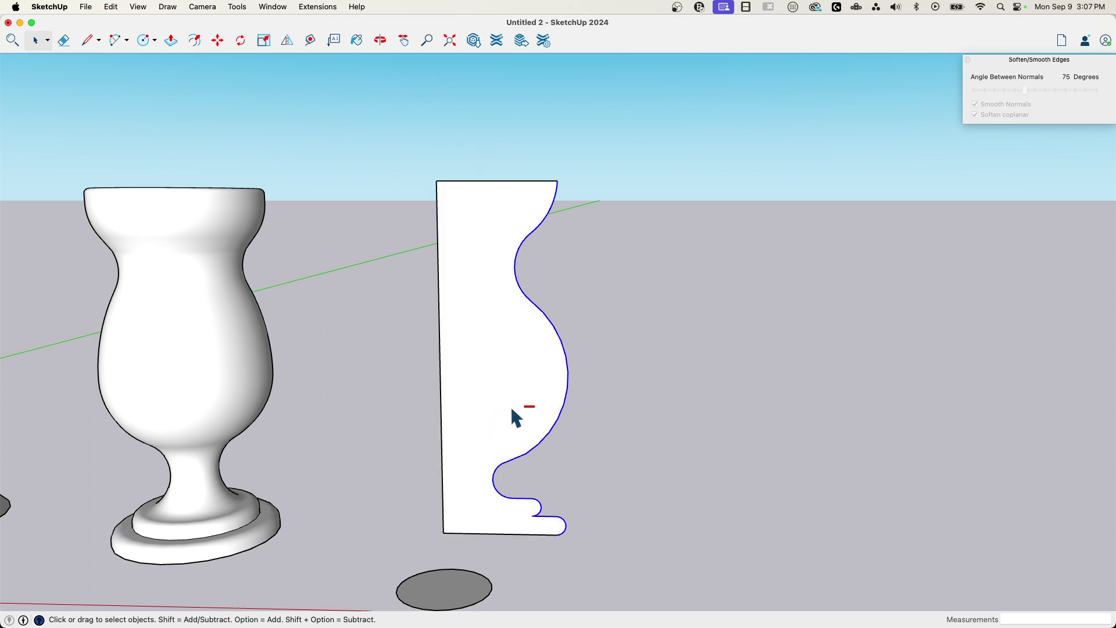
pyautogui.rightClick(530, 301)
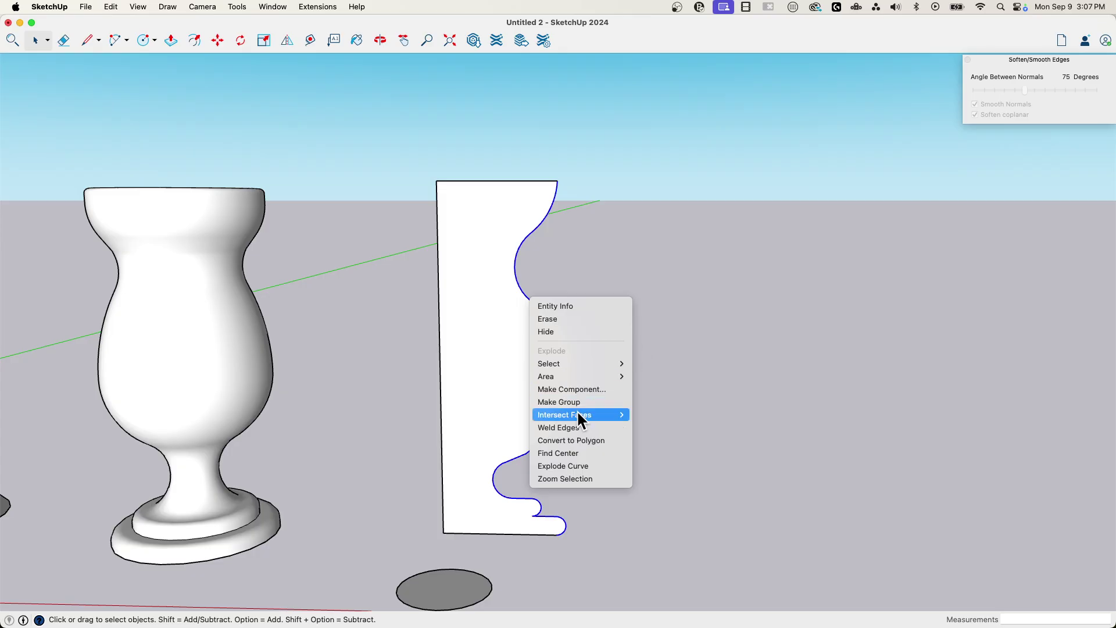
pyautogui.click(575, 427)
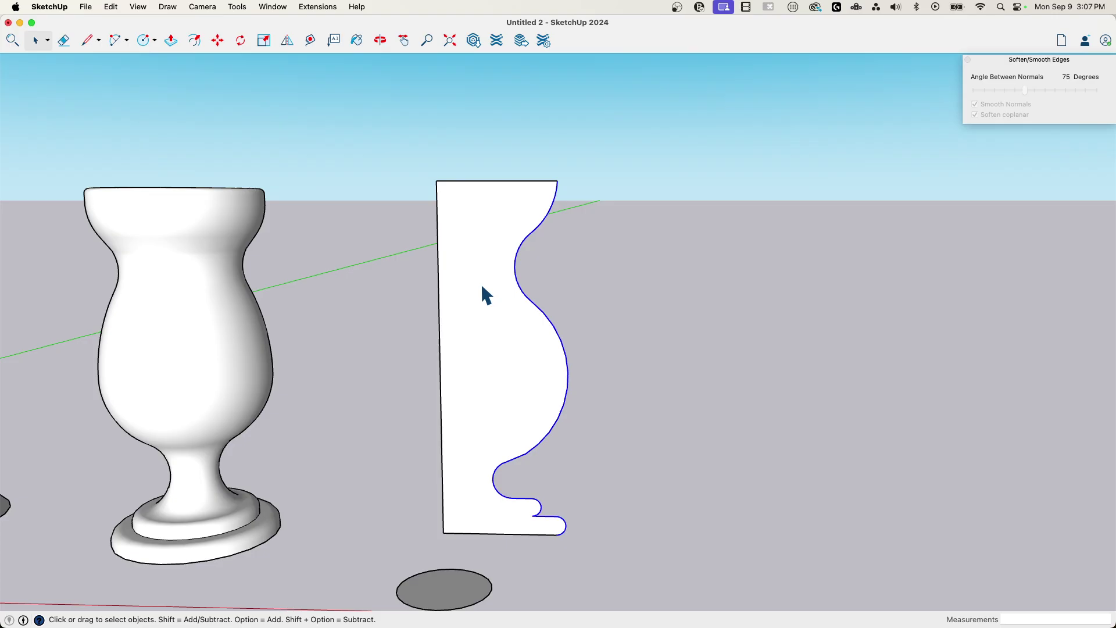
# Step: Offset the welded curve inward by about 1"
pyautogui.press('f')
pyautogui.click(517, 280)
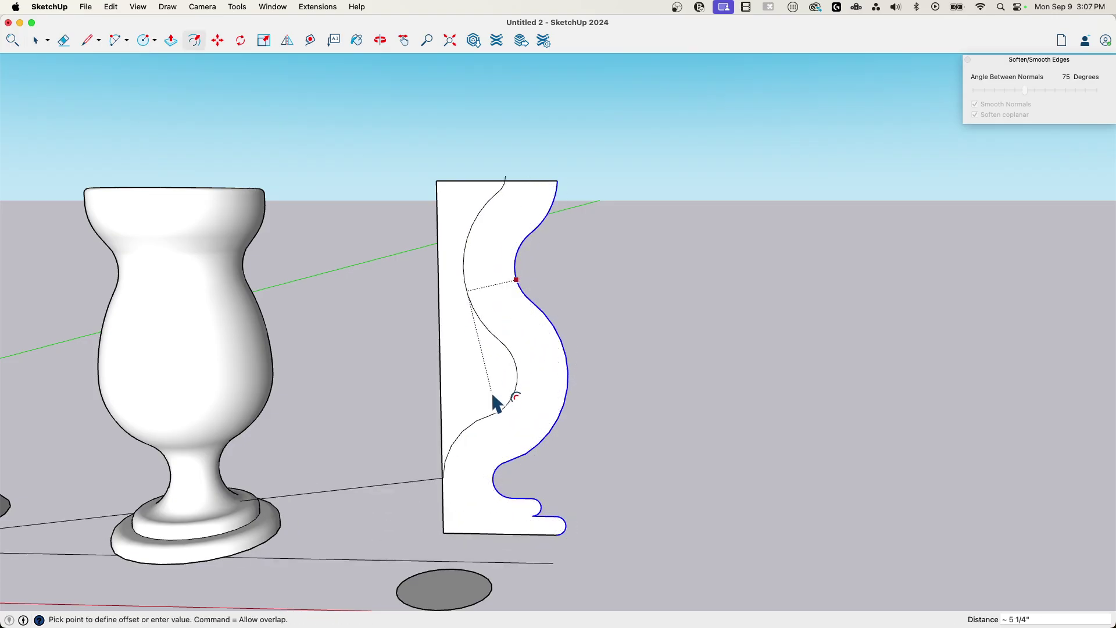
pyautogui.scroll(4, 506, 422)
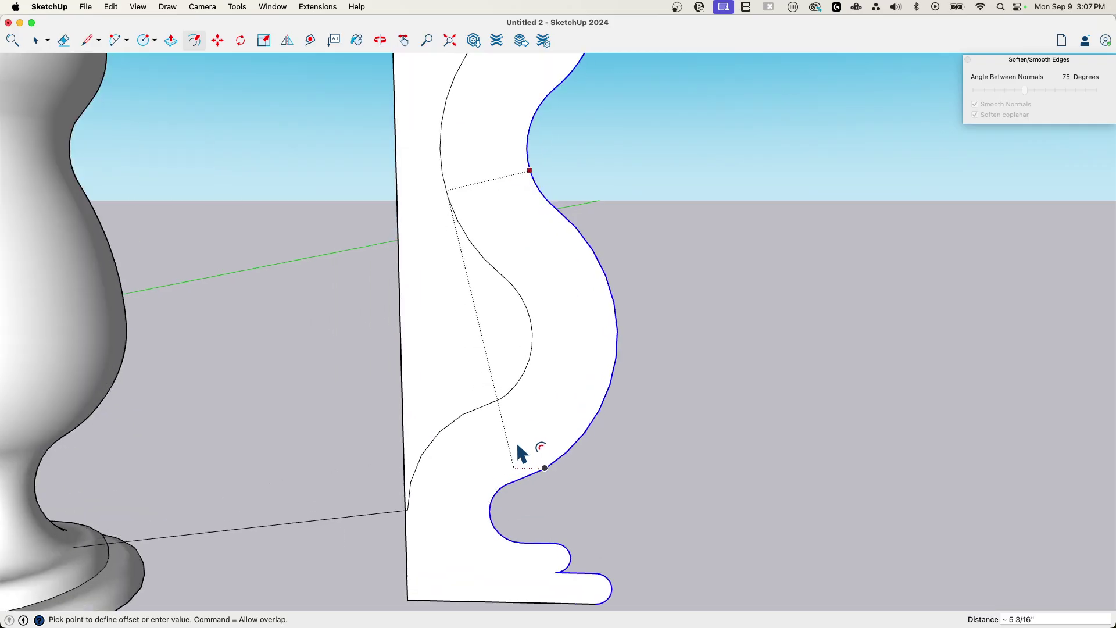
pyautogui.scroll(3, 577, 407)
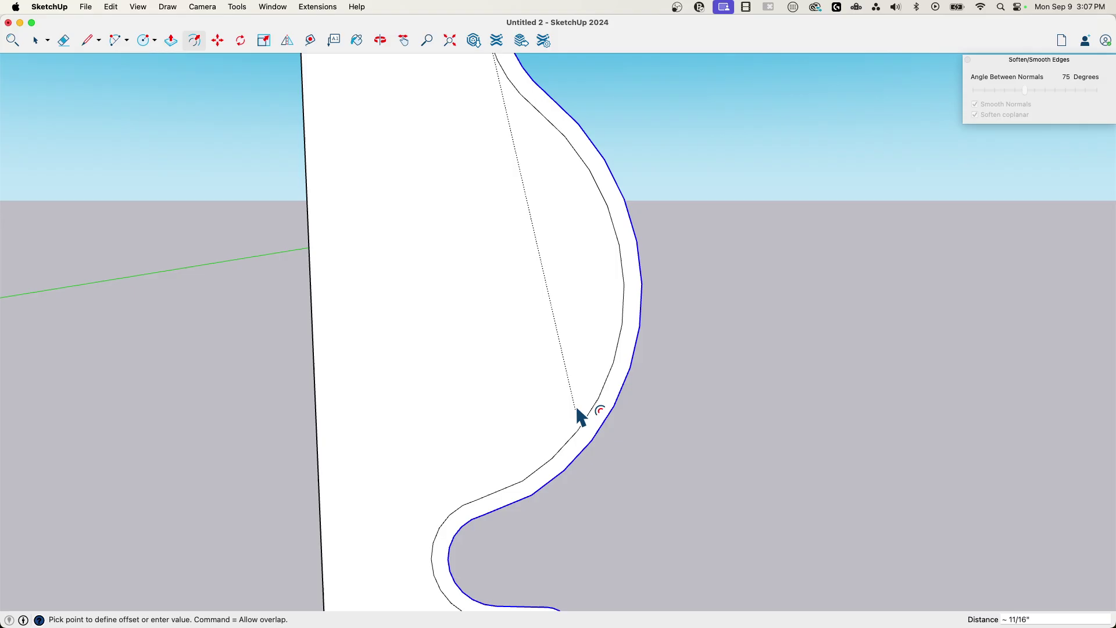
pyautogui.scroll(-2, 558, 389)
pyautogui.scroll(1, 465, 73)
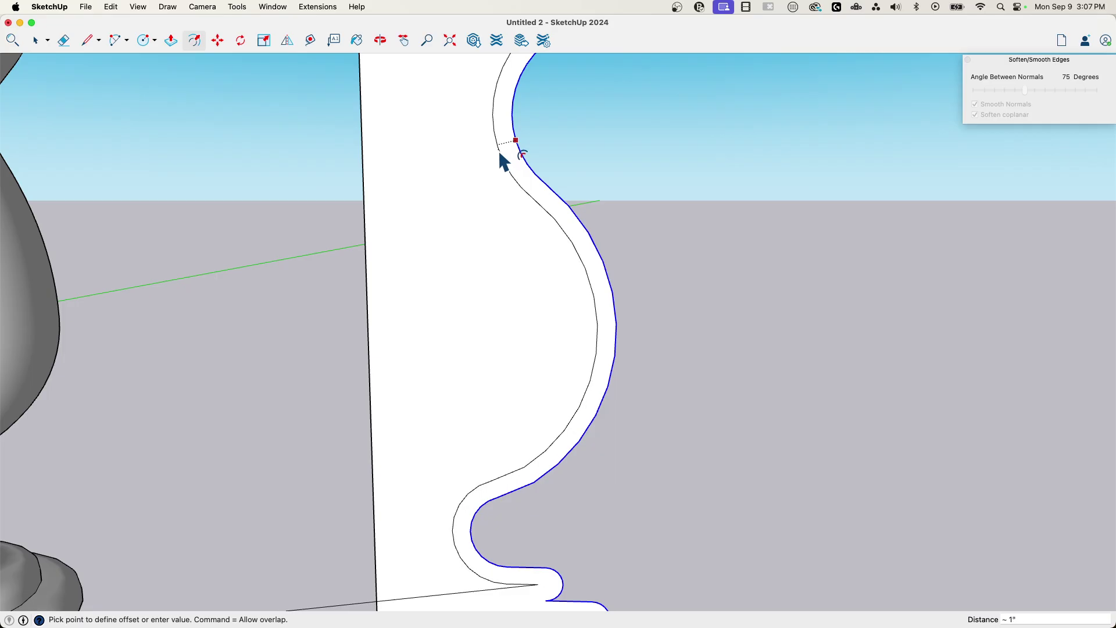
pyautogui.click(503, 162)
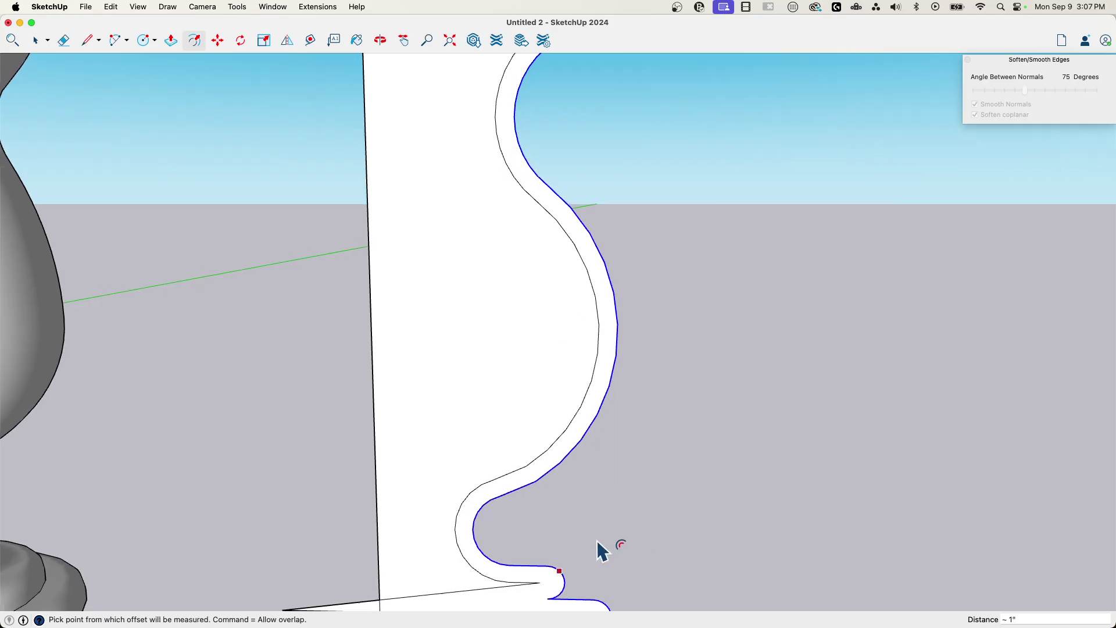
pyautogui.scroll(-2, 598, 549)
pyautogui.press('e')
pyautogui.moveTo(501, 500); pyautogui.dragTo(491, 528)
pyautogui.moveTo(491, 529); pyautogui.dragTo(481, 542)
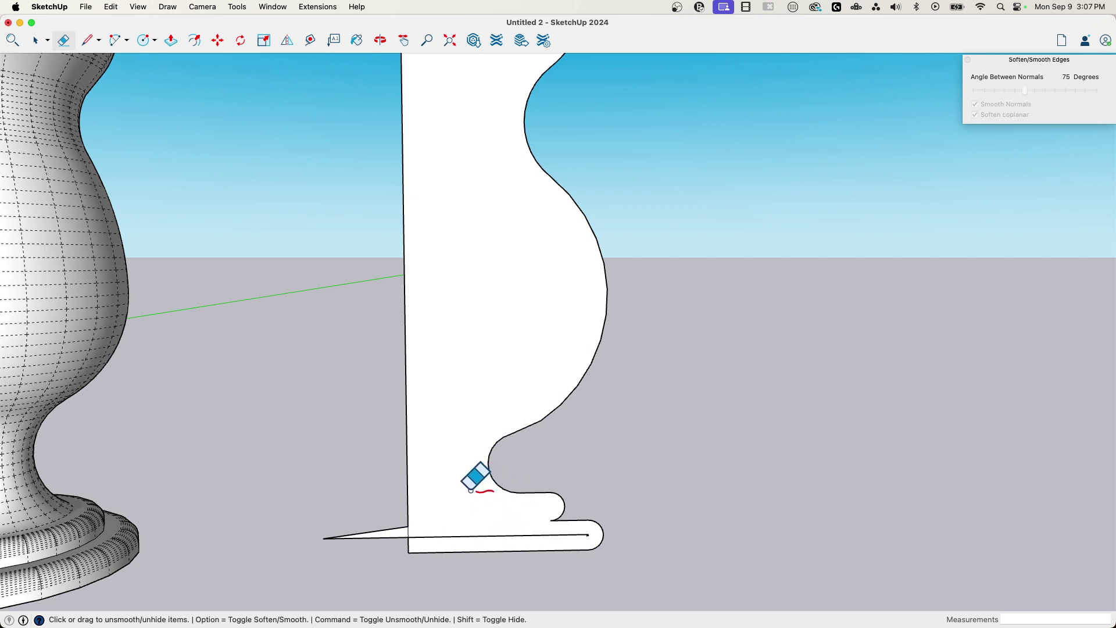
pyautogui.press('super+z')
# Step: Draw a horizontal line from the offset curve's bend above the cove to the axis edge, and erase the offset leftovers within the foot
pyautogui.press('l')
pyautogui.click(495, 426)
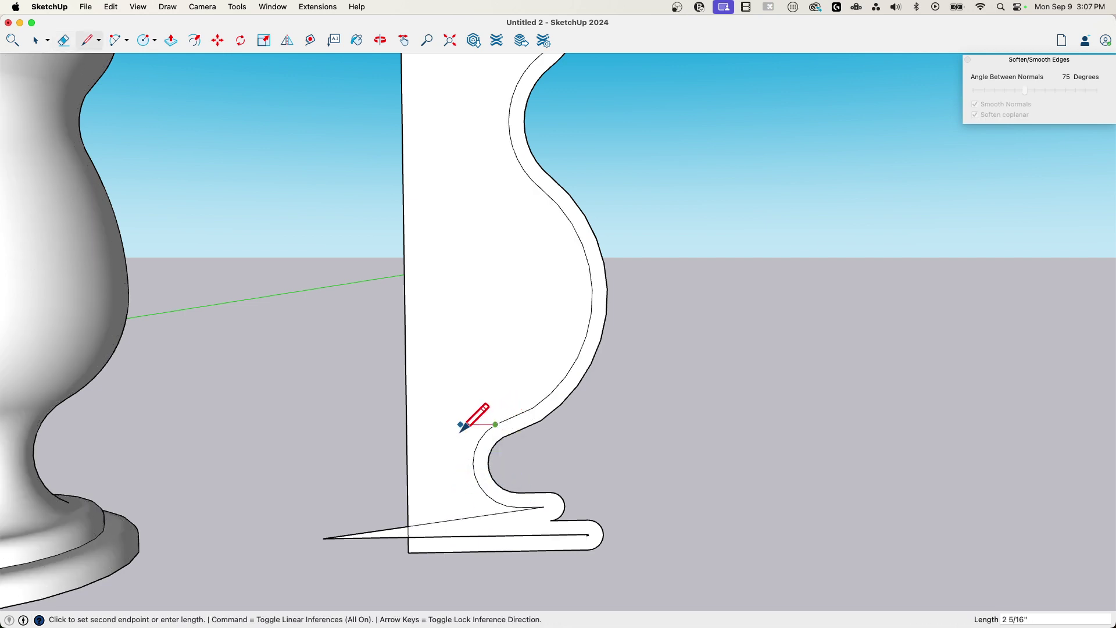
pyautogui.click(407, 425)
pyautogui.press('e')
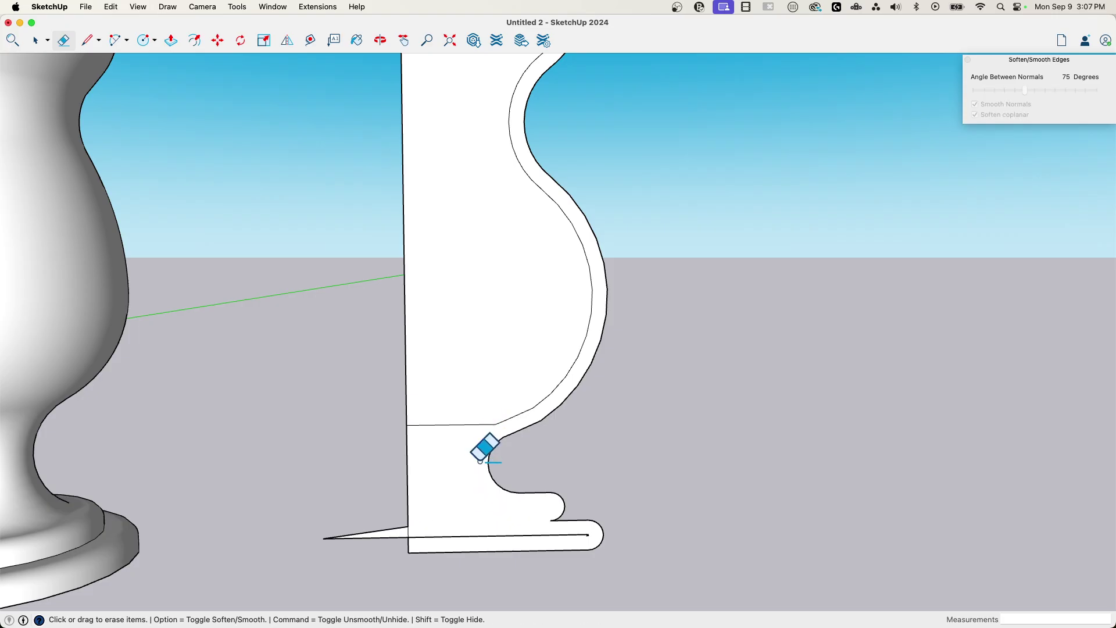
pyautogui.moveTo(490, 521); pyautogui.dragTo(487, 545)
pyautogui.moveTo(384, 525); pyautogui.dragTo(374, 557)
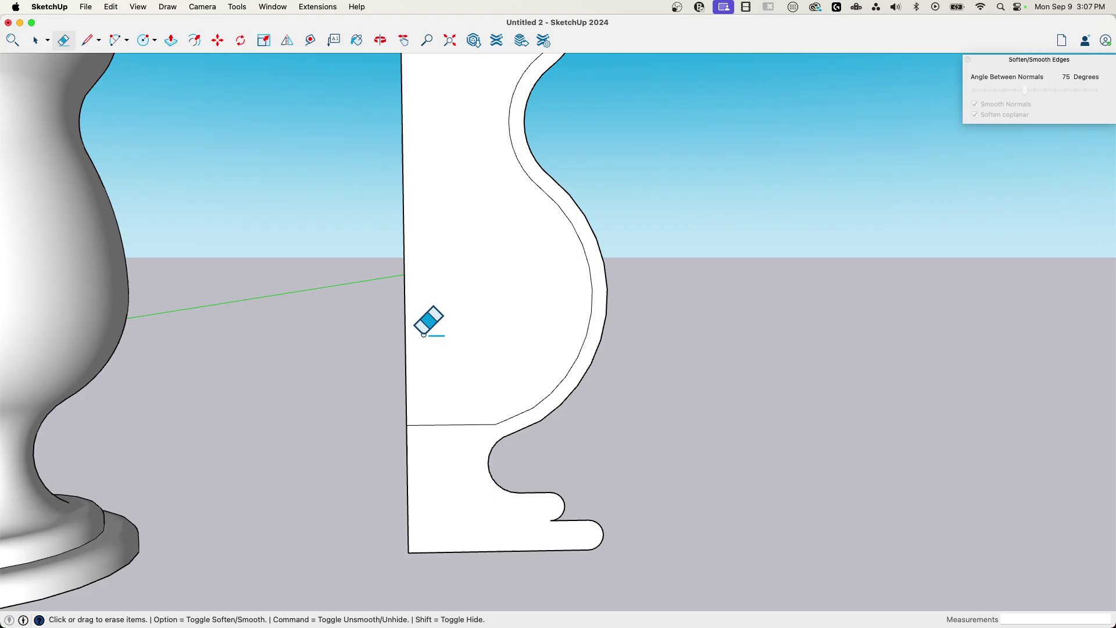
# Step: Erase the upper axis edge and the inner part of the top edge to hollow the profile into a thin wall above the foot
pyautogui.moveTo(424, 335); pyautogui.dragTo(384, 325)
pyautogui.scroll(-4, 401, 306)
pyautogui.moveTo(506, 210); pyautogui.dragTo(505, 247)
# Step: Round the wall's rim with a circle centered on the top edge's midpoint, erasing the top edge and the circle's lower half
pyautogui.moveTo(505, 247); pyautogui.dragTo(505, 301, button='middle')
pyautogui.scroll(5, 569, 248)
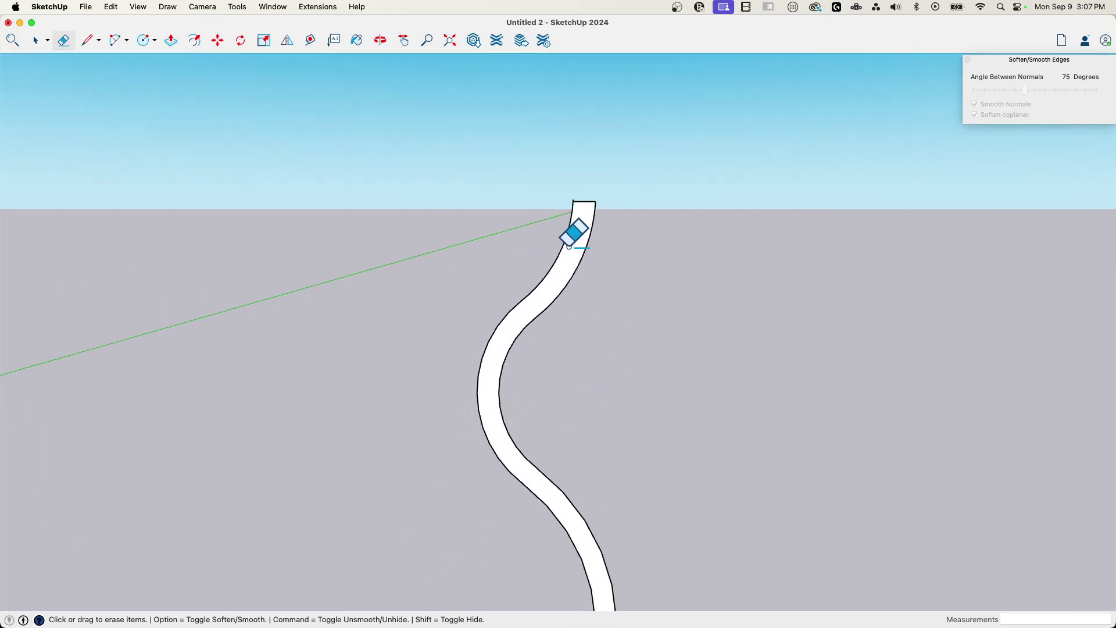
pyautogui.moveTo(569, 247); pyautogui.dragTo(583, 184, button='middle')
pyautogui.scroll(3, 578, 190)
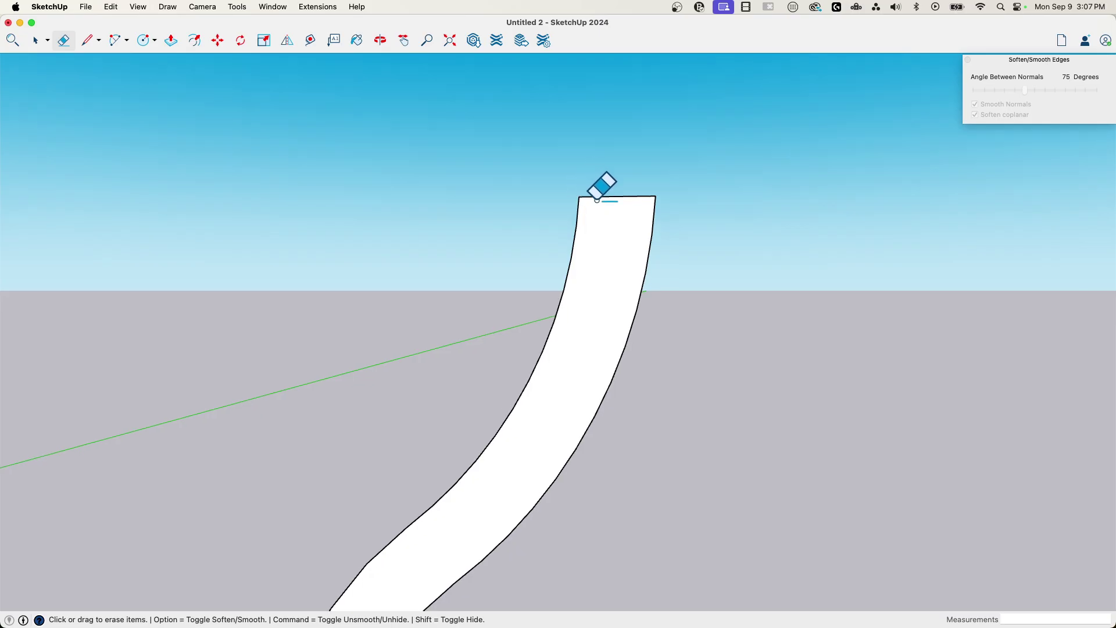
pyautogui.press('c')
pyautogui.click(617, 196)
pyautogui.click(656, 195)
pyautogui.press('e')
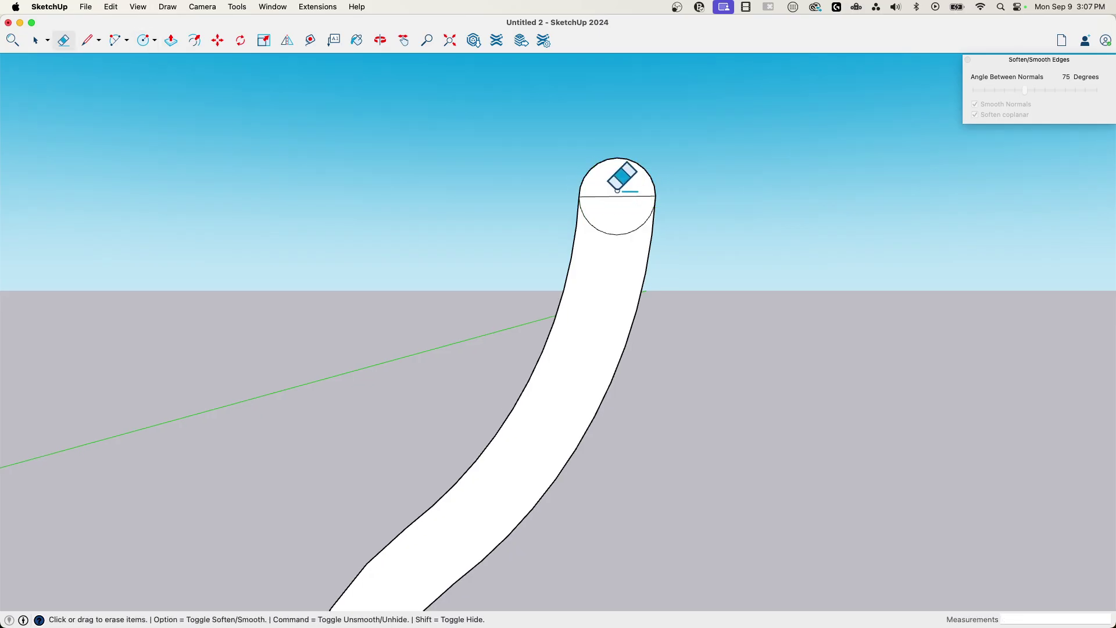
pyautogui.moveTo(615, 187); pyautogui.dragTo(612, 268)
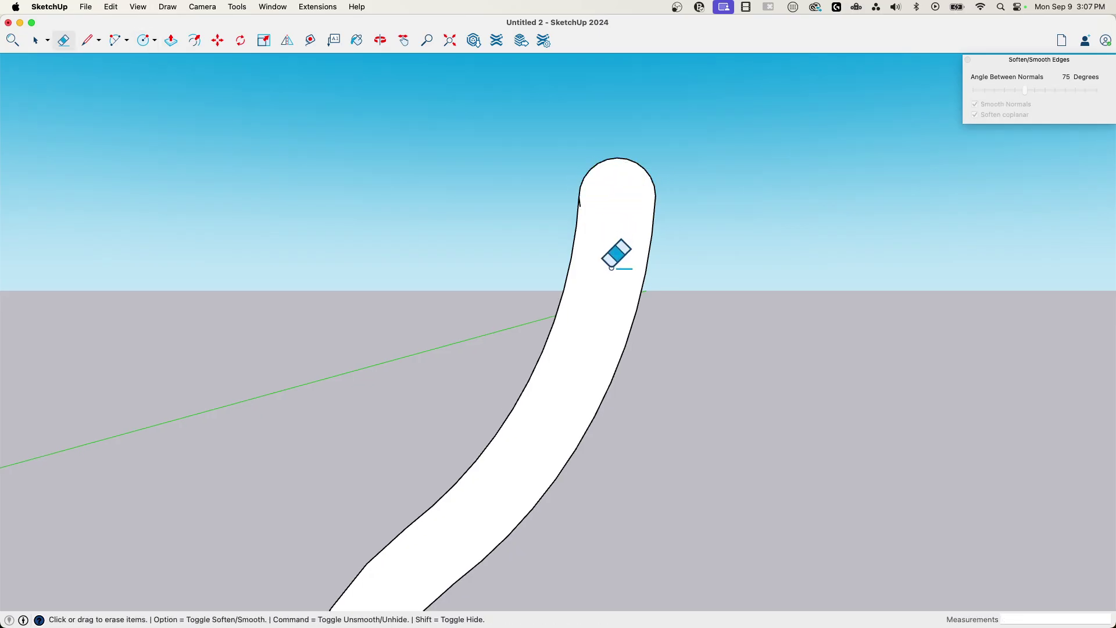
pyautogui.click(581, 204)
pyautogui.press('super+z')
pyautogui.scroll(5, 582, 202)
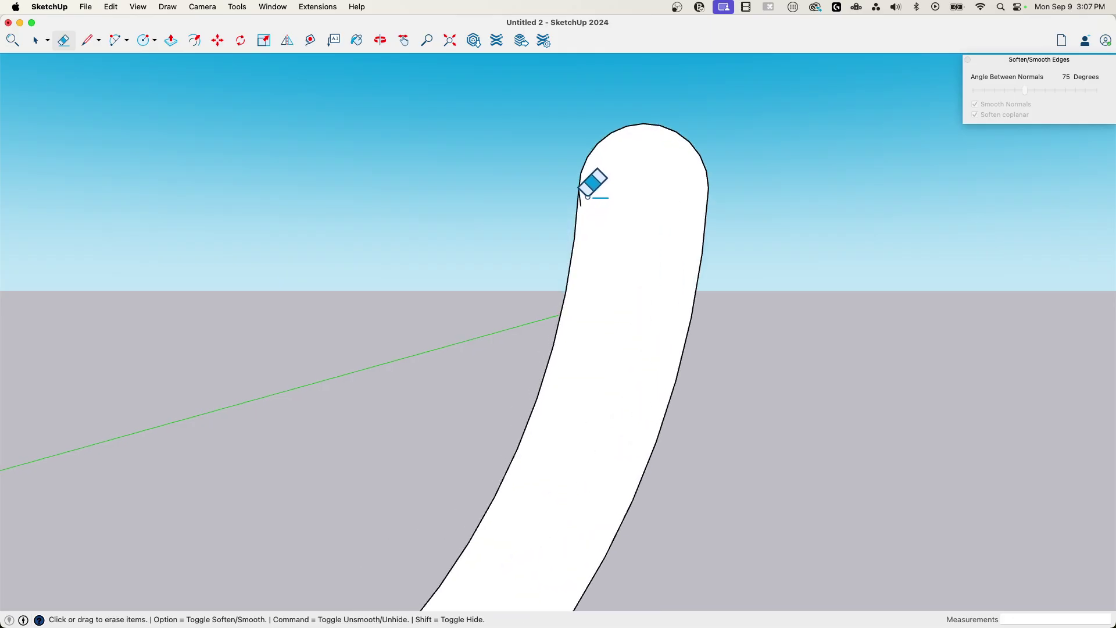
pyautogui.click(575, 205)
pyautogui.press('super+z')
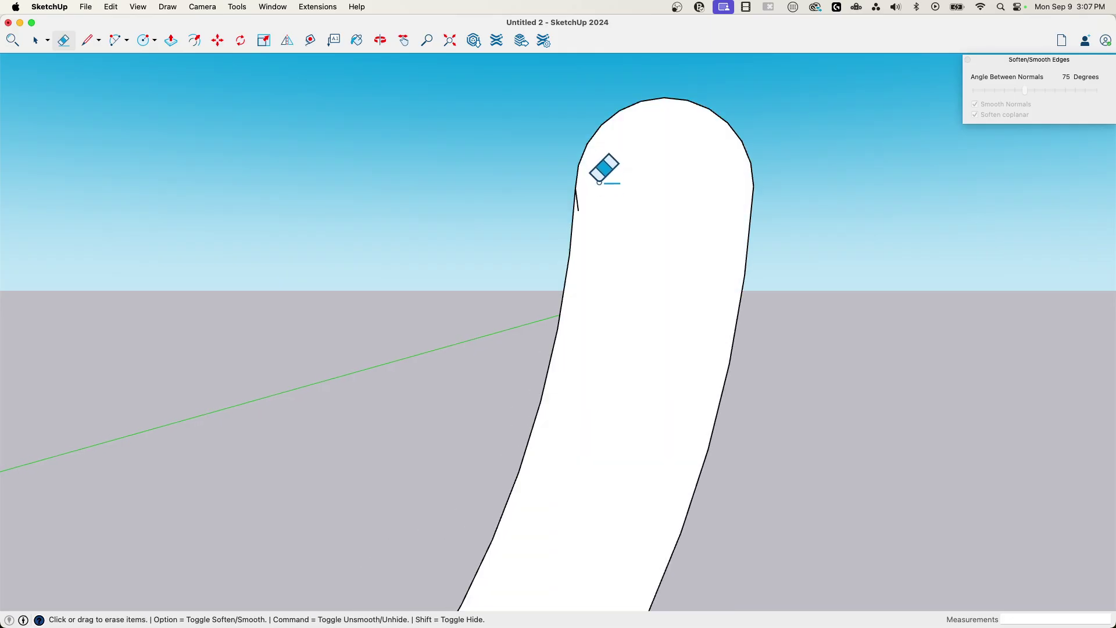
pyautogui.click(578, 205)
pyautogui.press('l')
pyautogui.click(575, 188)
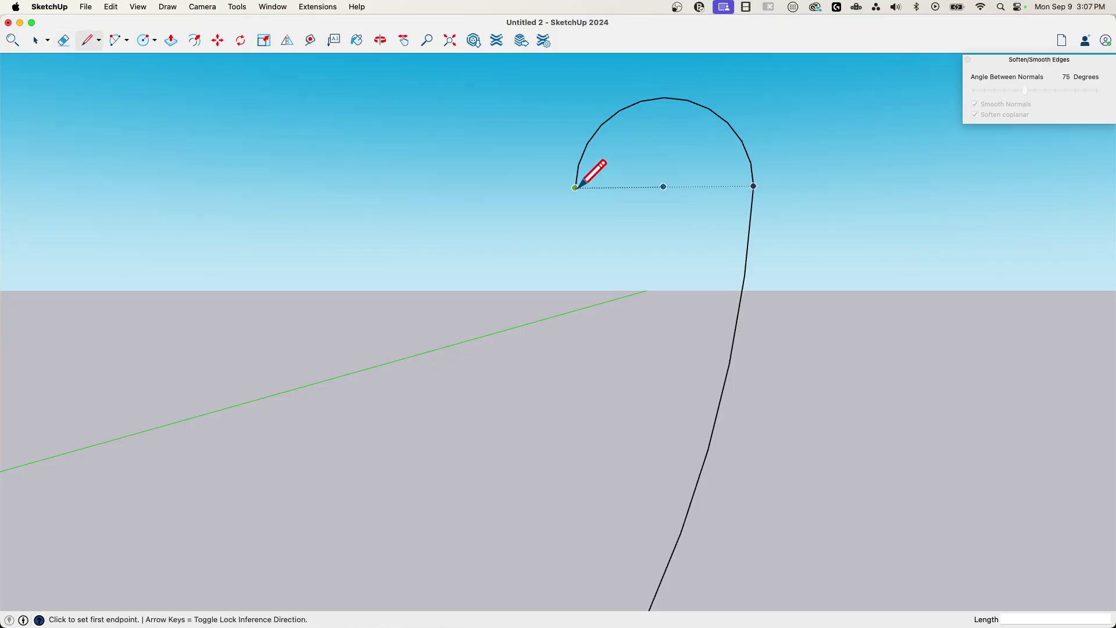
pyautogui.press('Escape')
pyautogui.press('super+z')
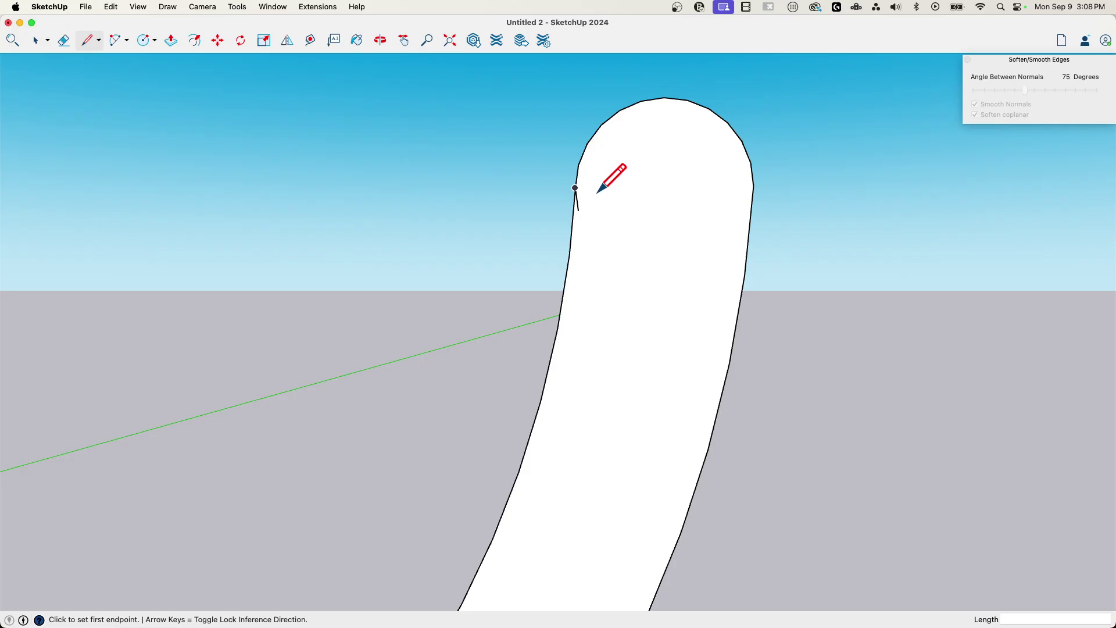
pyautogui.click(575, 188)
pyautogui.press('Escape')
pyautogui.press('e')
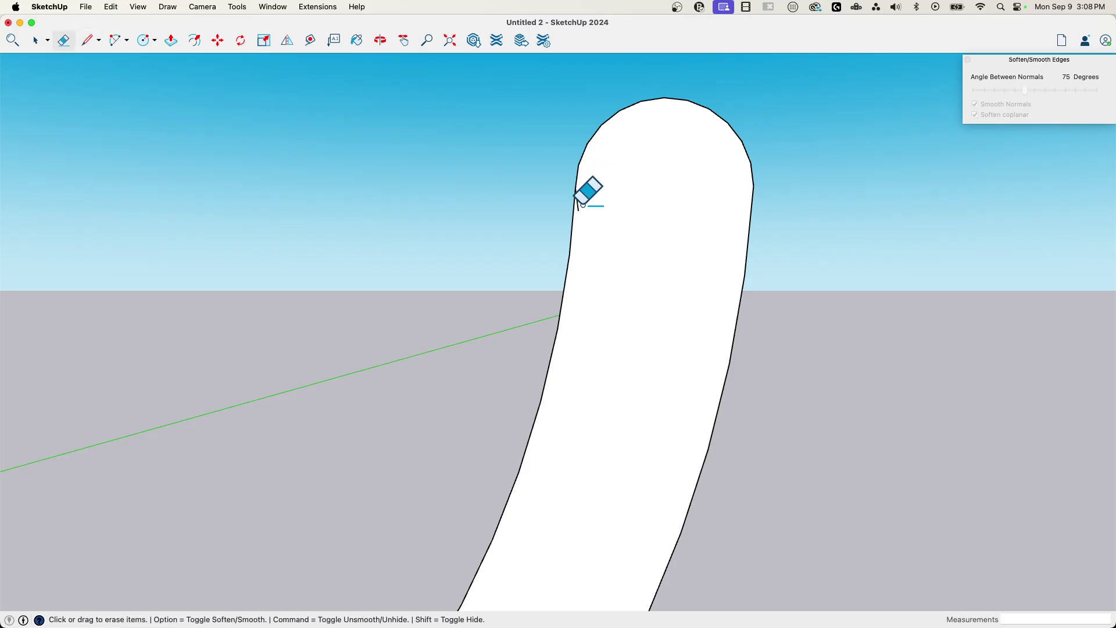
# Step: Weld the boundary edges of the thin-walled goblet profile into one continuous curve
pyautogui.press('space')
pyautogui.scroll(-10, 658, 187)
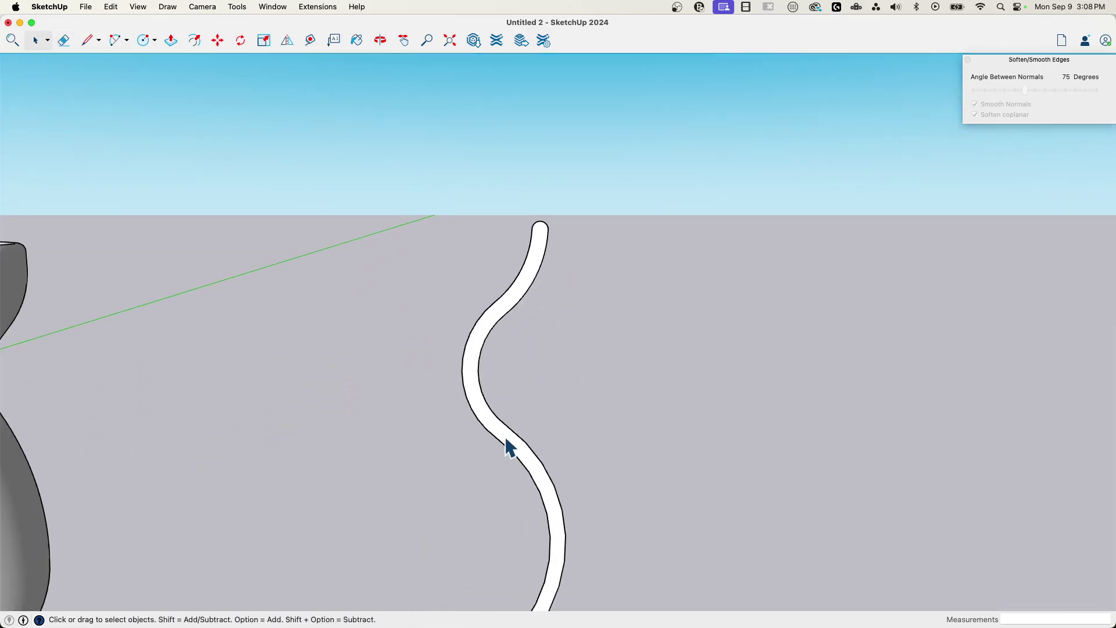
pyautogui.doubleClick(506, 440)
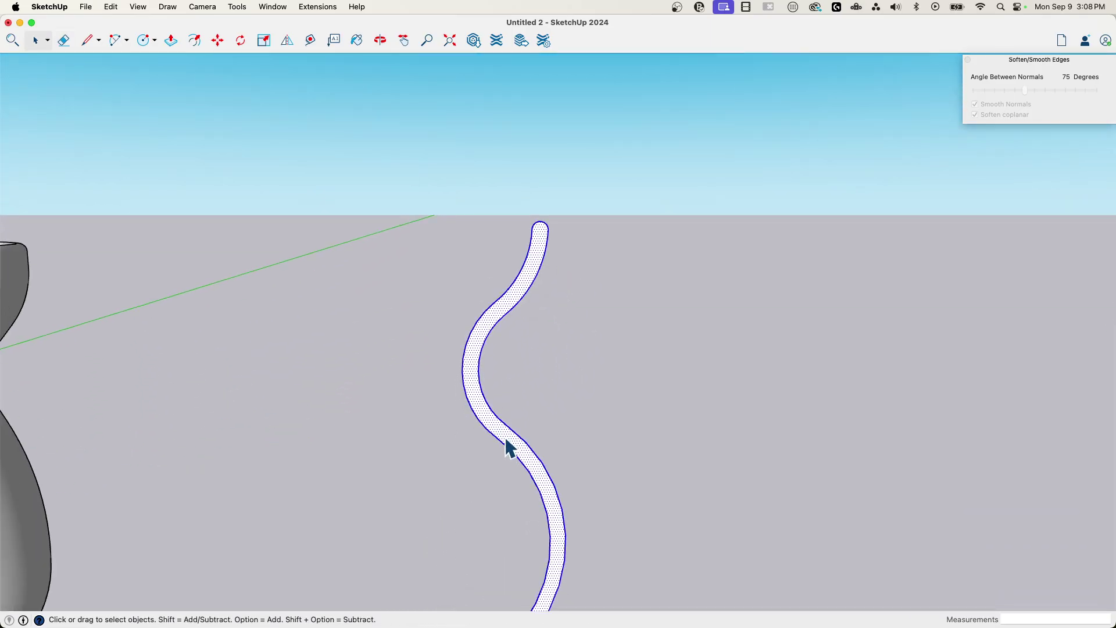
pyautogui.scroll(-5, 518, 427)
pyautogui.rightClick(468, 526)
pyautogui.moveTo(521, 523)
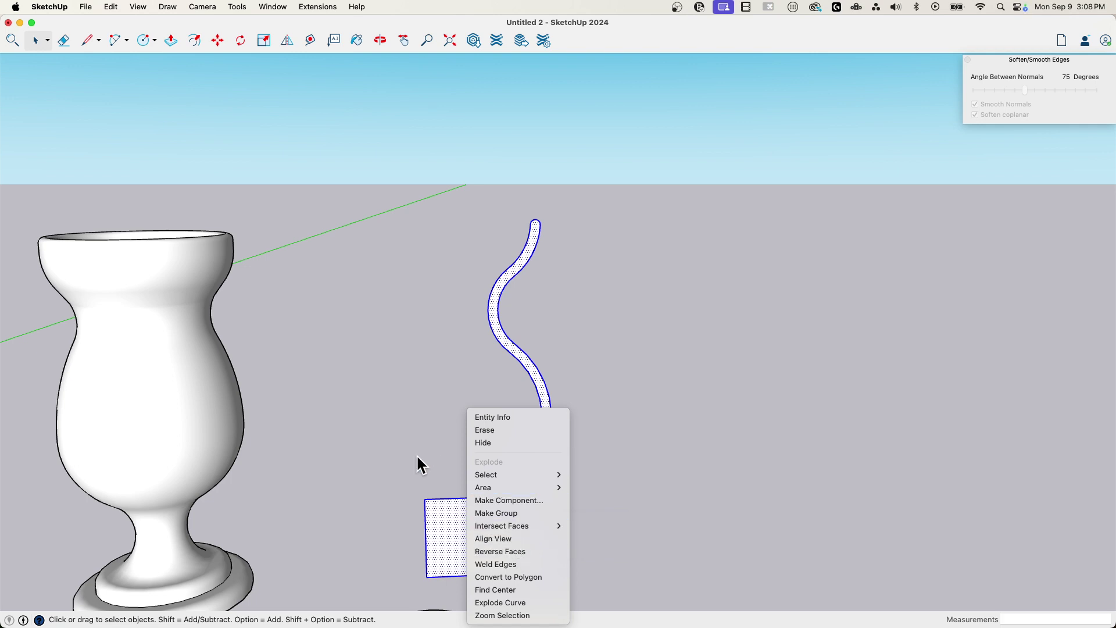
pyautogui.click(500, 564)
pyautogui.moveTo(456, 279); pyautogui.dragTo(473, 517, button='middle')
pyautogui.click(391, 359)
pyautogui.moveTo(391, 359); pyautogui.dragTo(288, 273, button='middle')
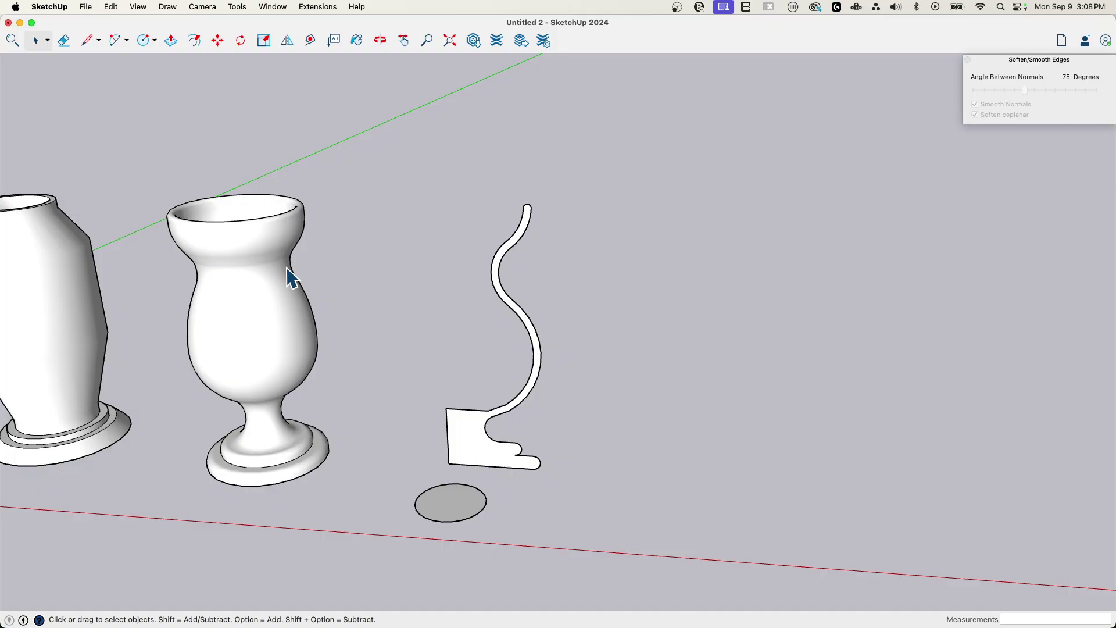
# Step: Try to sweep the profile around the circle with Follow Me and delete the circle, undoing both
pyautogui.moveTo(219, 273); pyautogui.dragTo(546, 468, button='middle')
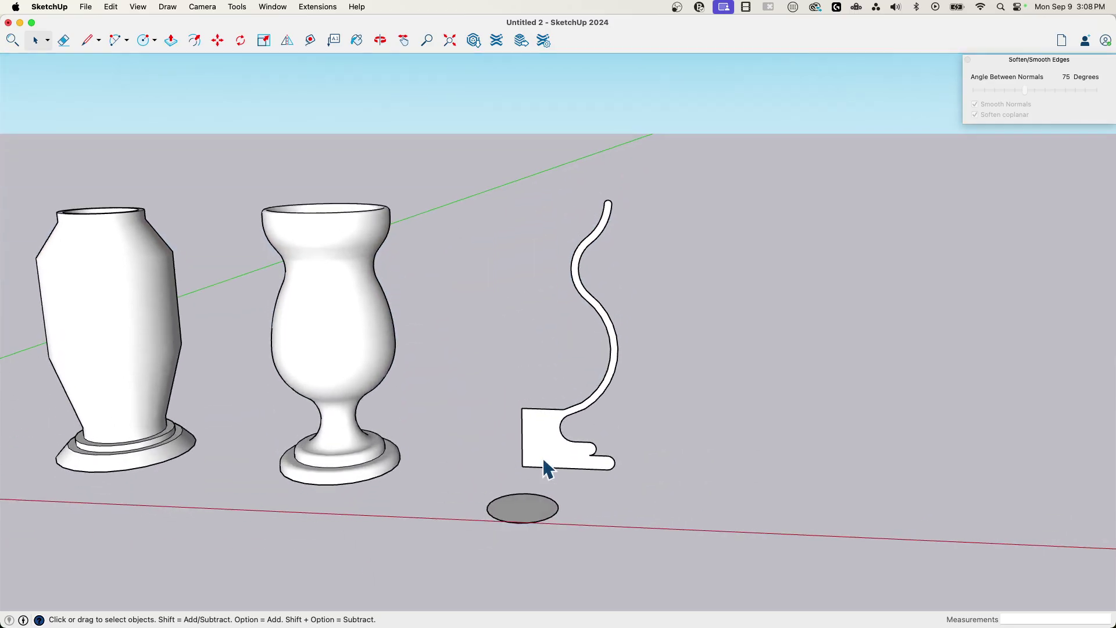
pyautogui.click(556, 516)
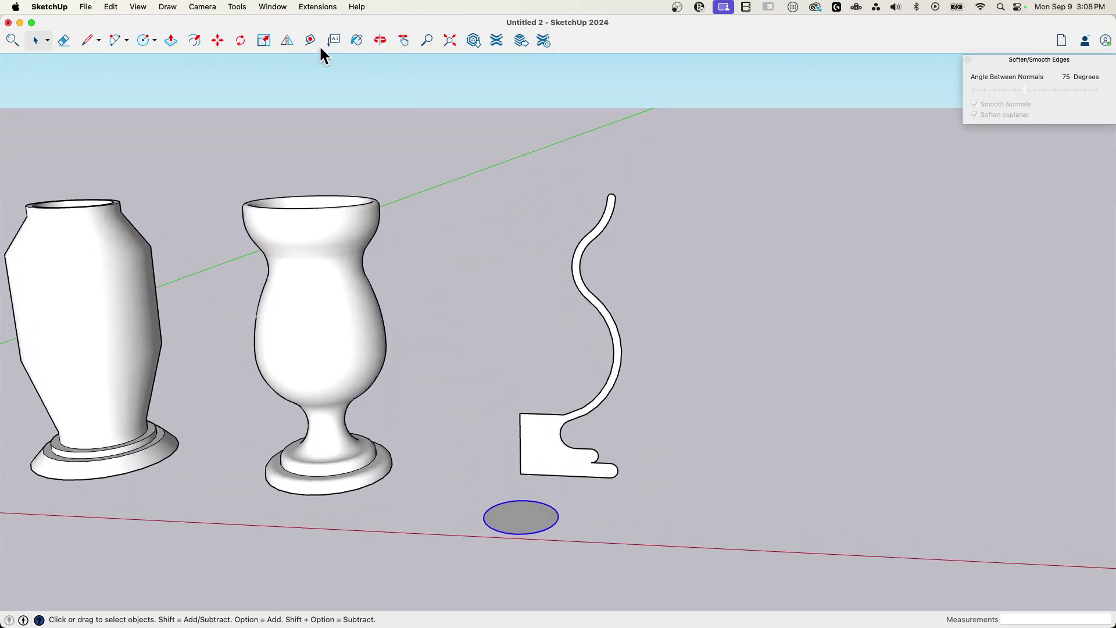
pyautogui.click(237, 6)
pyautogui.click(249, 159)
pyautogui.click(552, 469)
pyautogui.press('space')
pyautogui.moveTo(686, 413); pyautogui.dragTo(583, 427, button='middle')
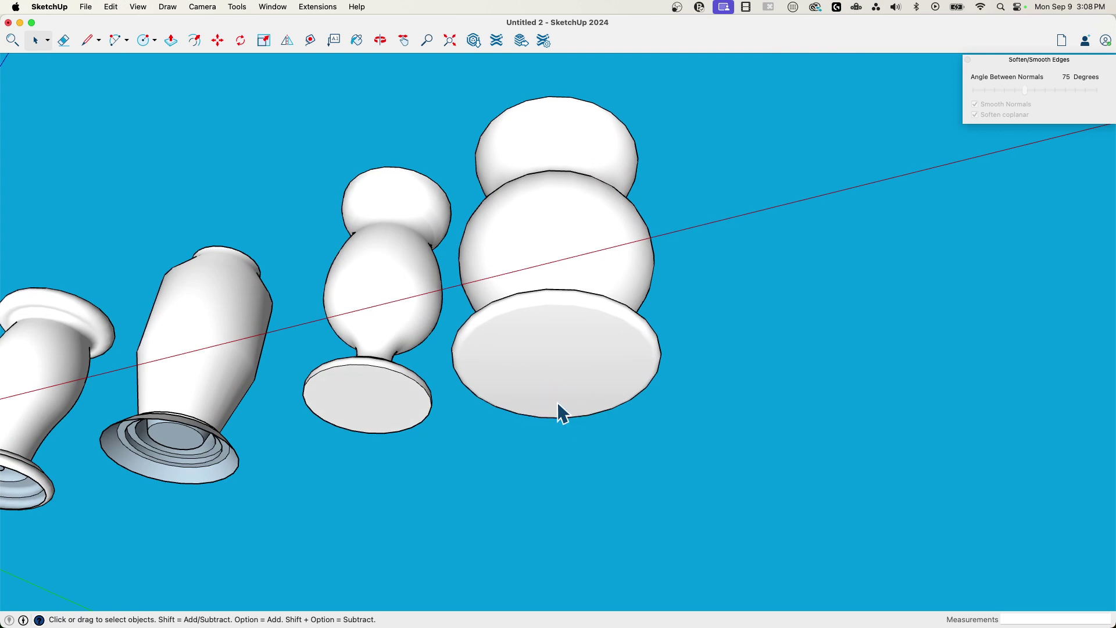
pyautogui.press('Delete')
pyautogui.press('super+z')
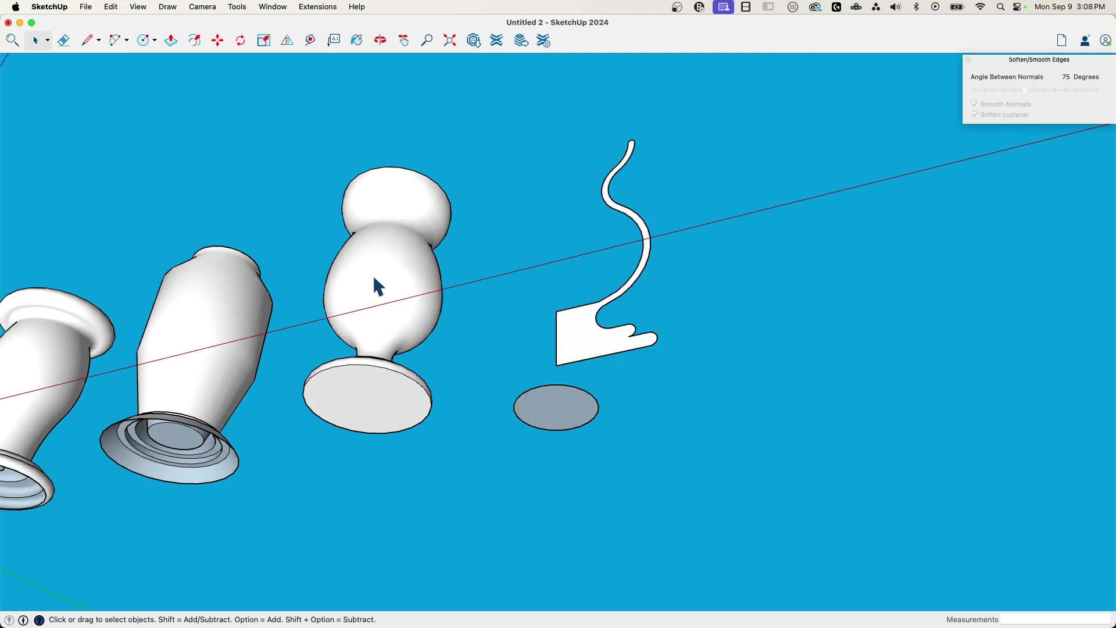
# Step: Copy the thin-walled profile about 4 feet along the red axis
pyautogui.moveTo(495, 204); pyautogui.dragTo(438, 319, button='middle')
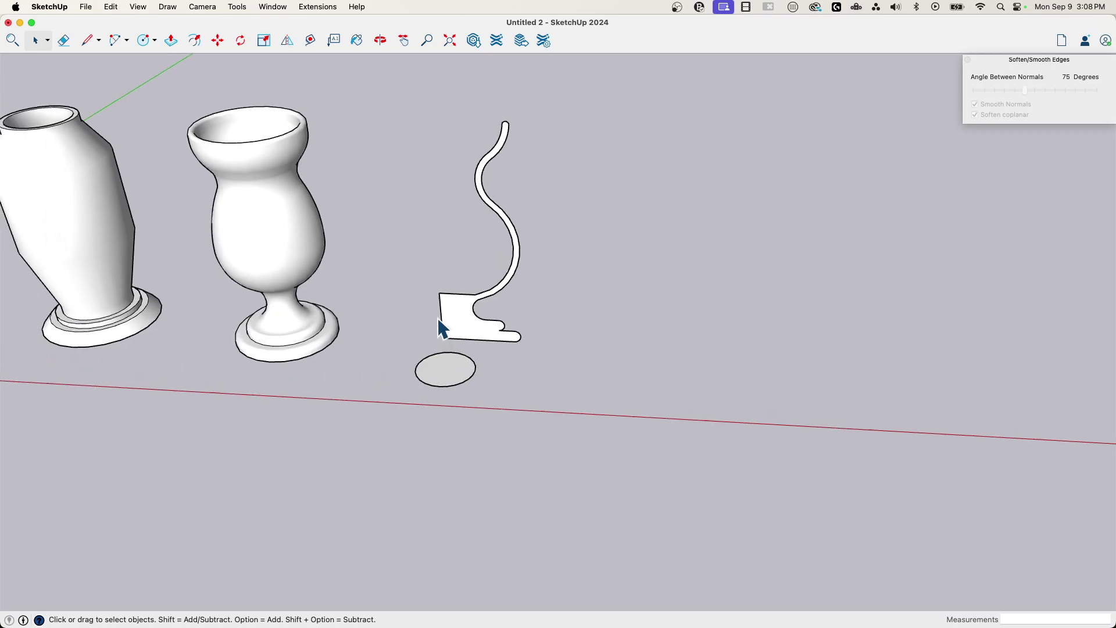
pyautogui.click(464, 336)
pyautogui.press('m')
pyautogui.click(464, 331)
pyautogui.press('alt')
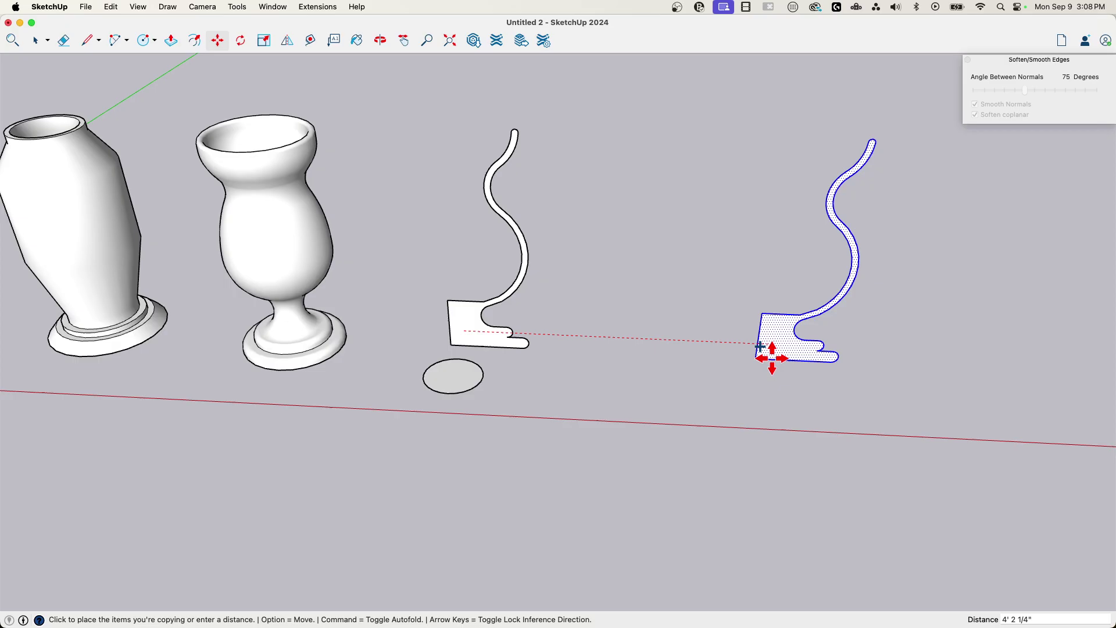
pyautogui.click(778, 356)
pyautogui.press('space')
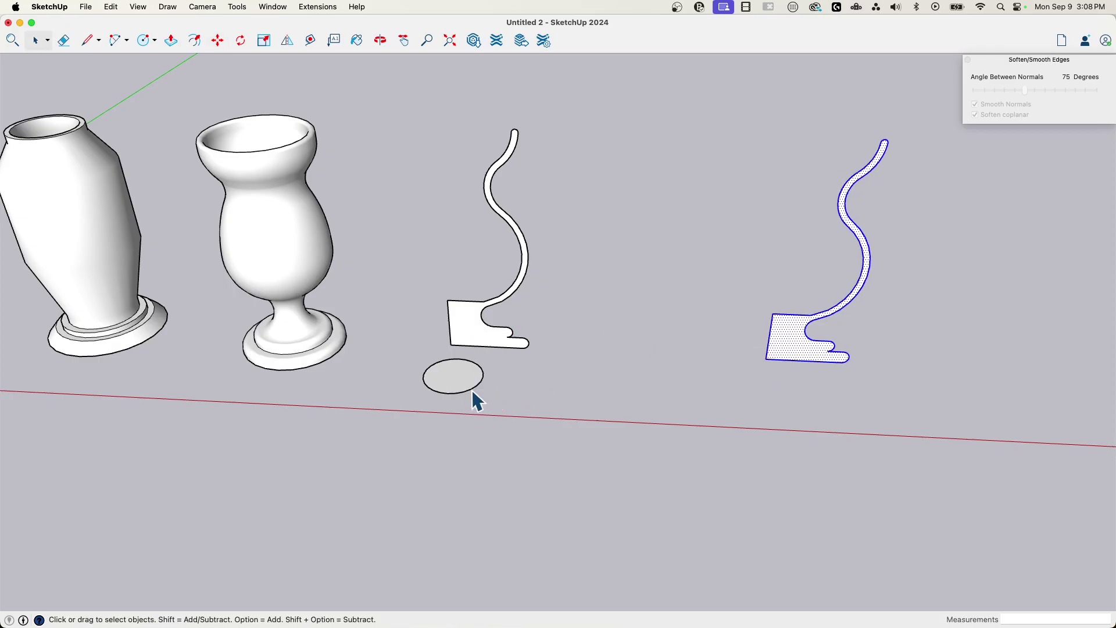
# Step: Sweep the original profile around the circle with Follow Me and erase the circle
pyautogui.click(472, 390)
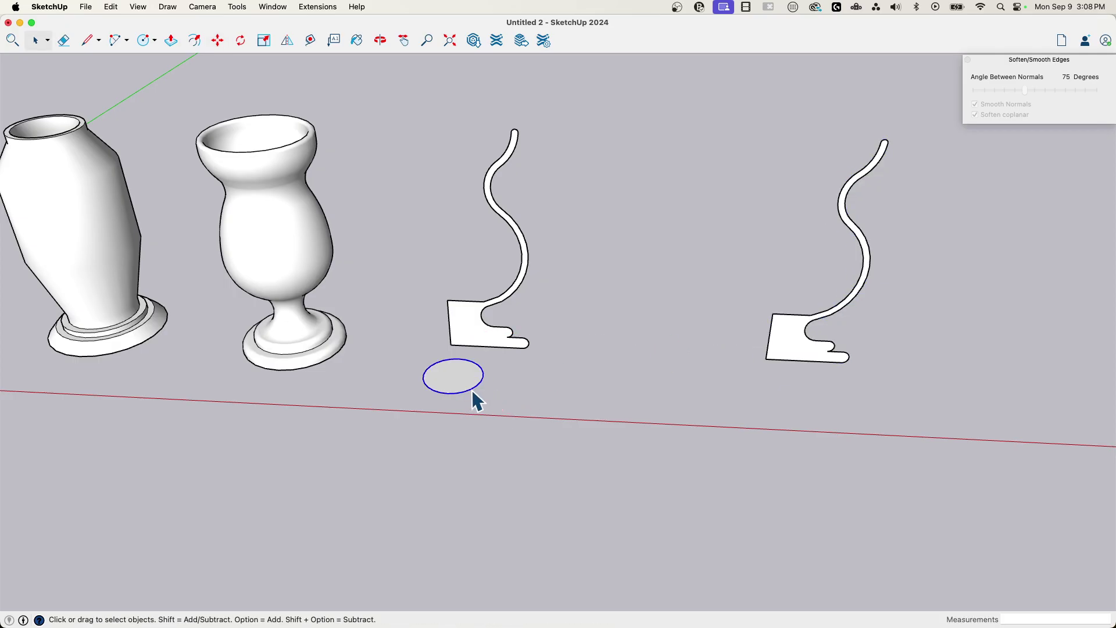
pyautogui.click(242, 22)
pyautogui.click(238, 8)
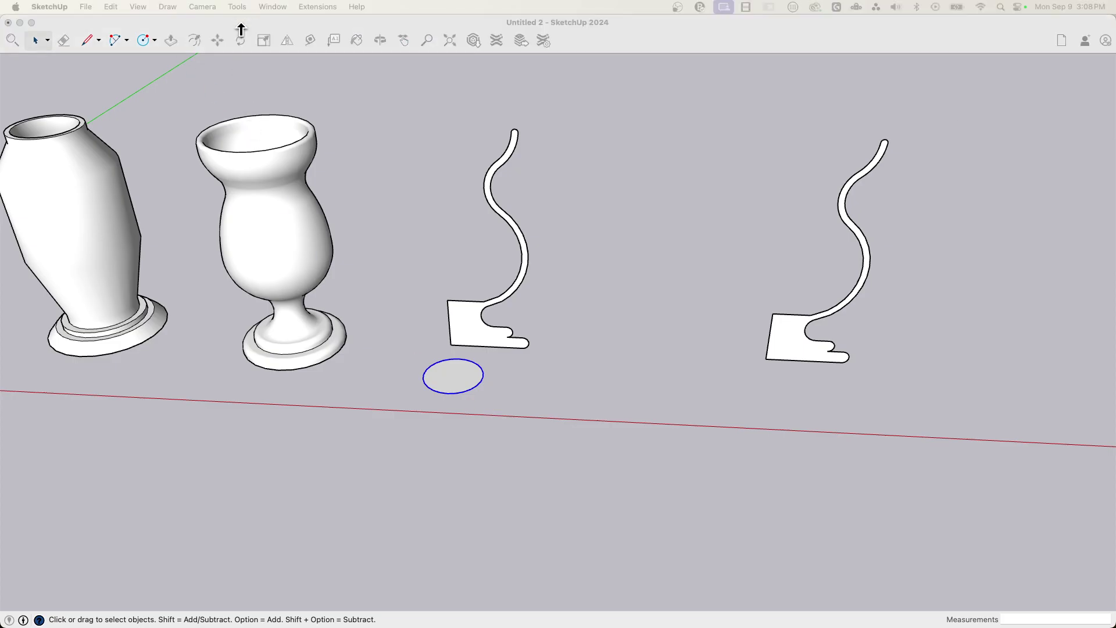
pyautogui.click(236, 7)
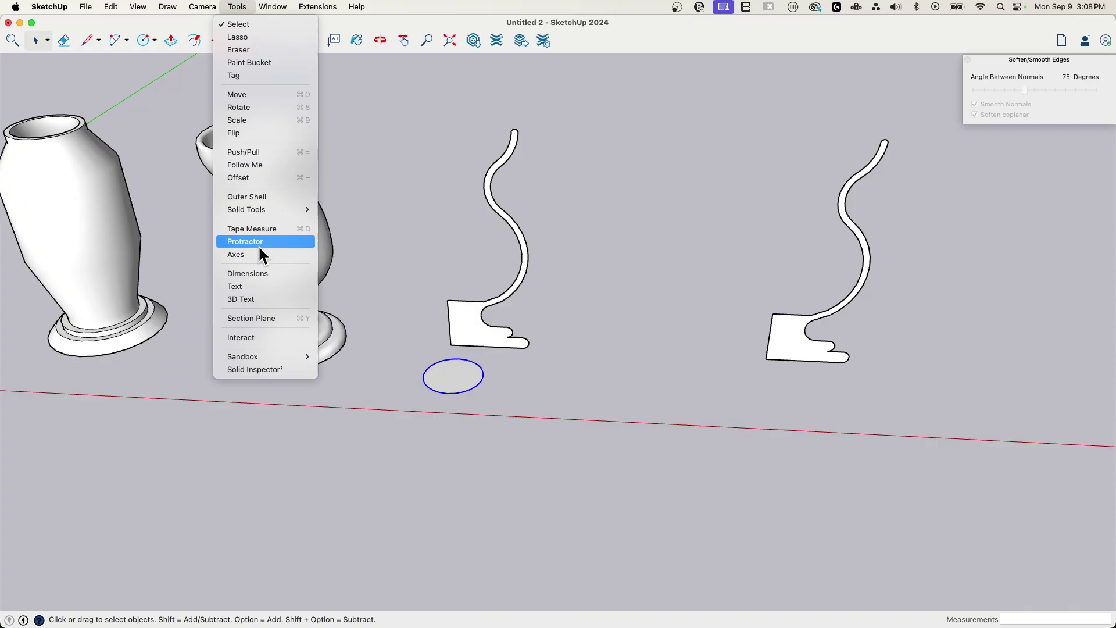
pyautogui.click(256, 165)
pyautogui.click(488, 331)
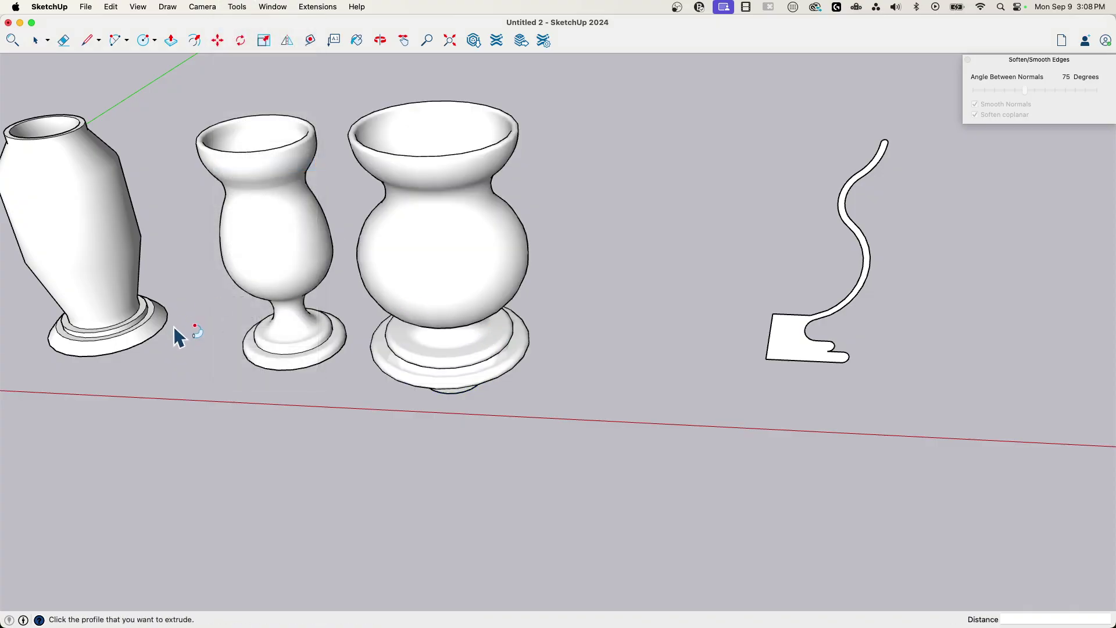
pyautogui.press('e')
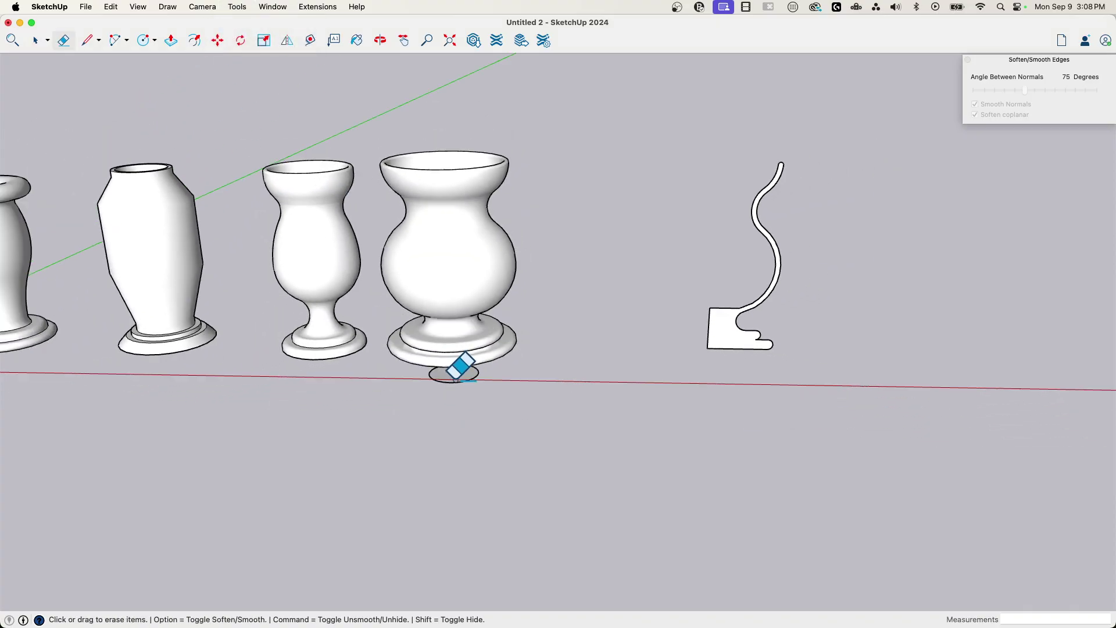
pyautogui.click(459, 378)
pyautogui.press('space')
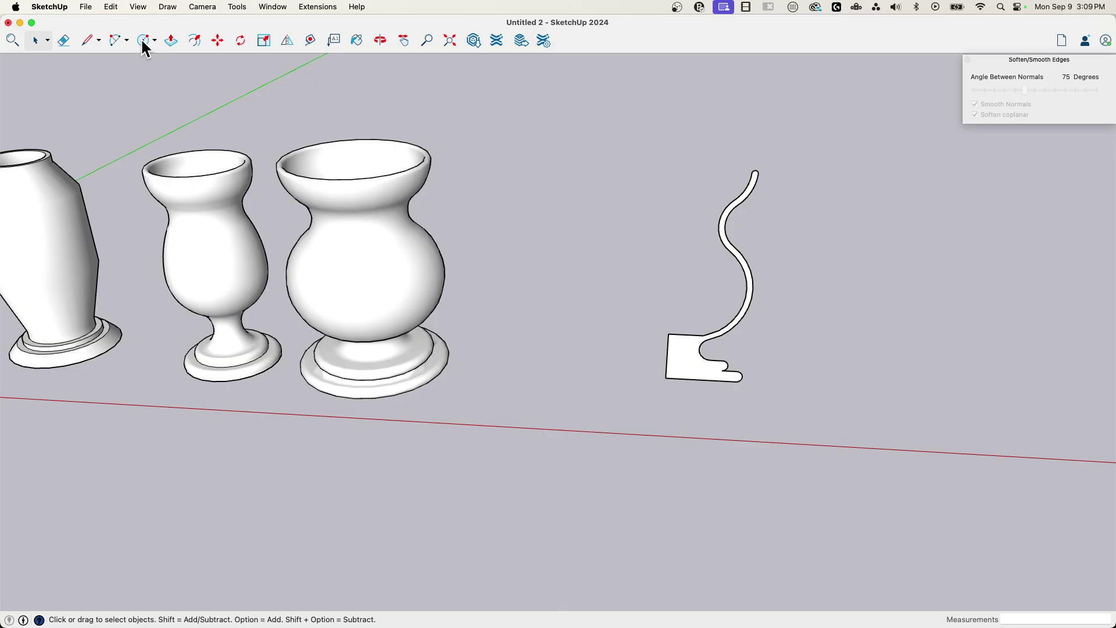
# Step: Draw a six-sided polygon with a radius of about 8 1/4" centered below the copied profile's inner bottom corner
pyautogui.click(142, 41)
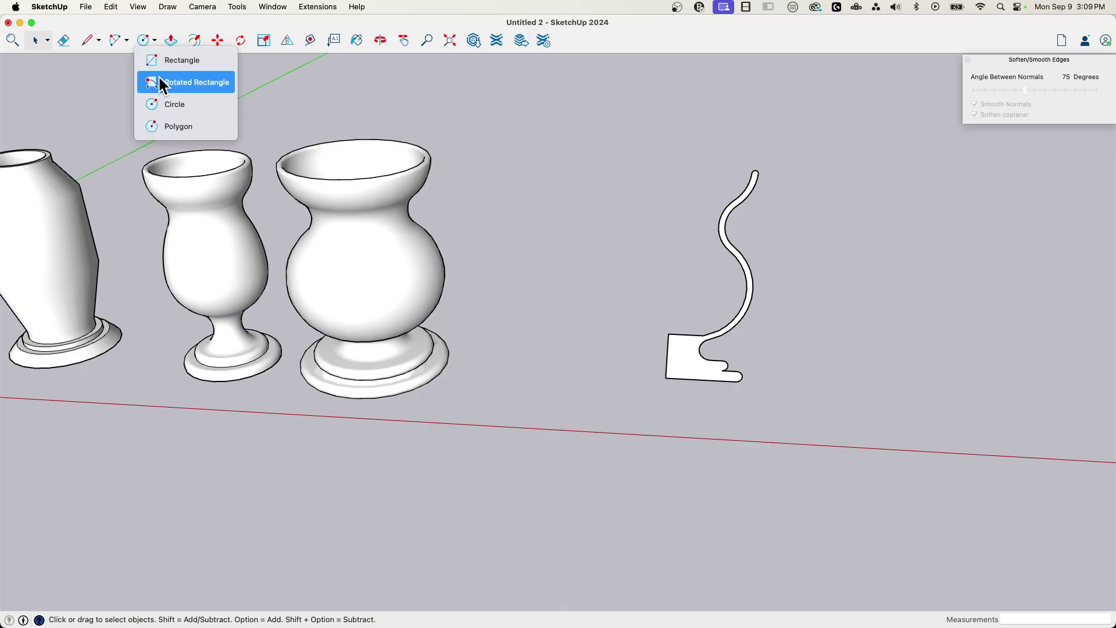
pyautogui.click(176, 125)
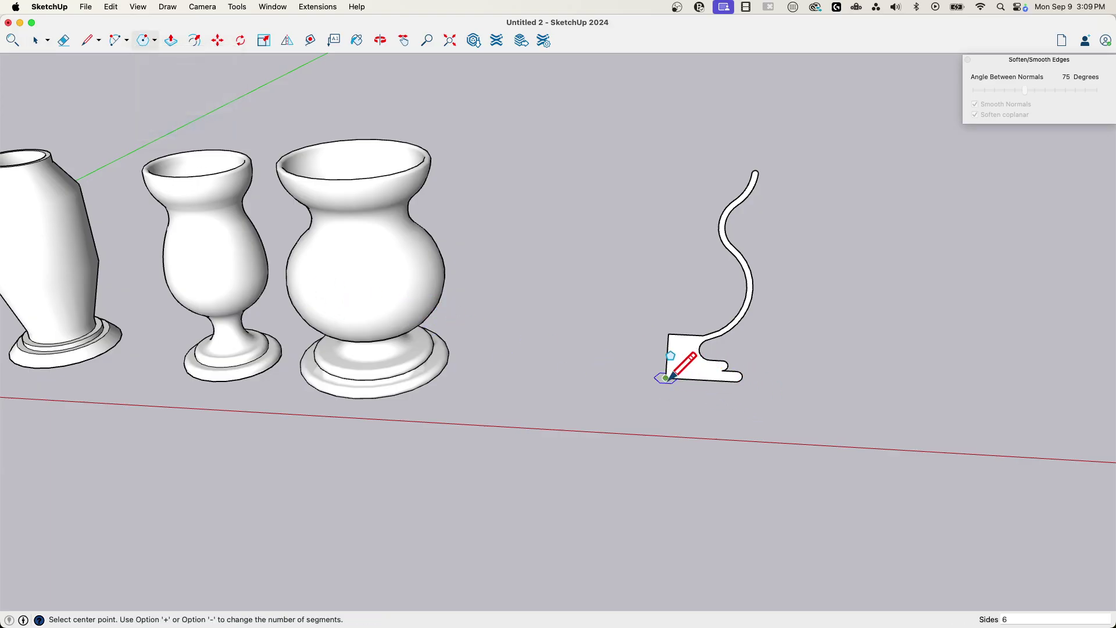
pyautogui.click(664, 408)
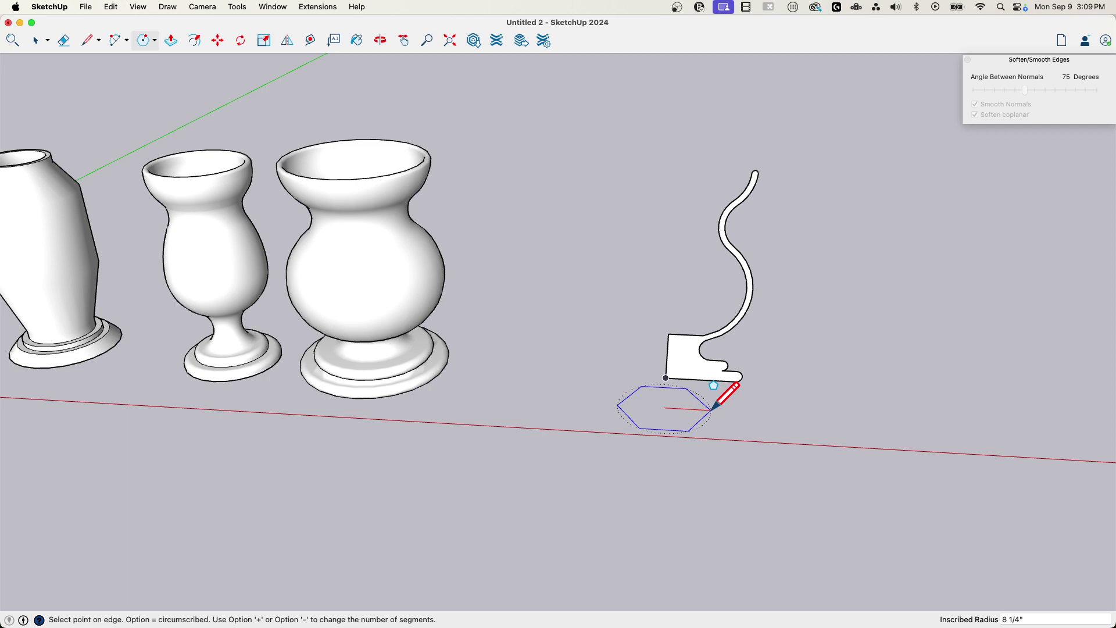
pyautogui.click(709, 409)
pyautogui.press('space')
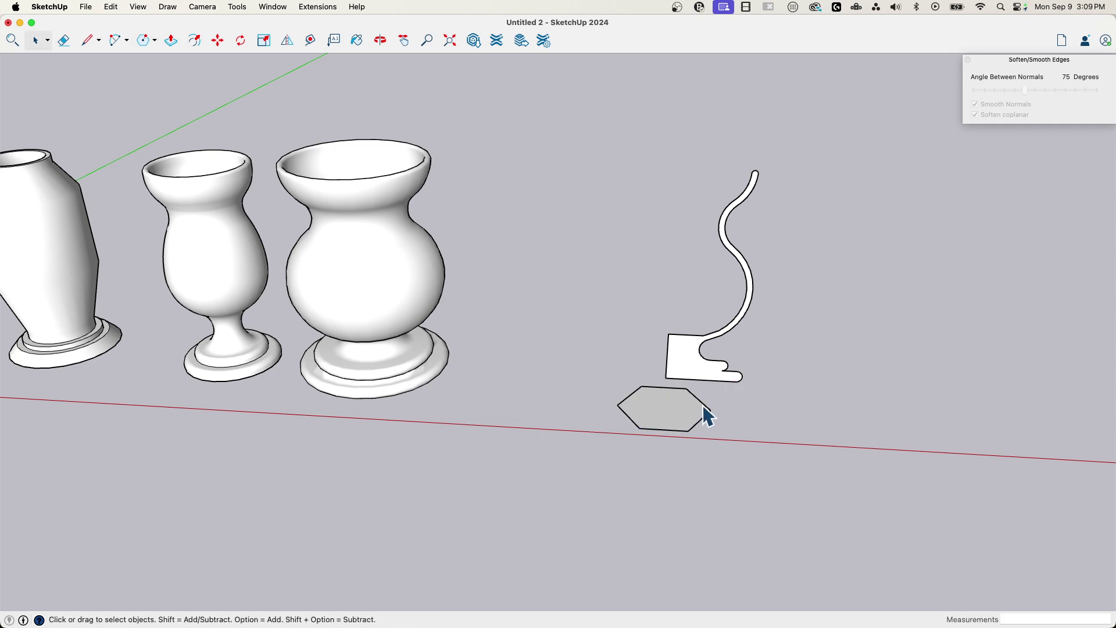
# Step: Sweep the copied profile around the hexagon with Follow Me and delete the hexagon path
pyautogui.click(237, 7)
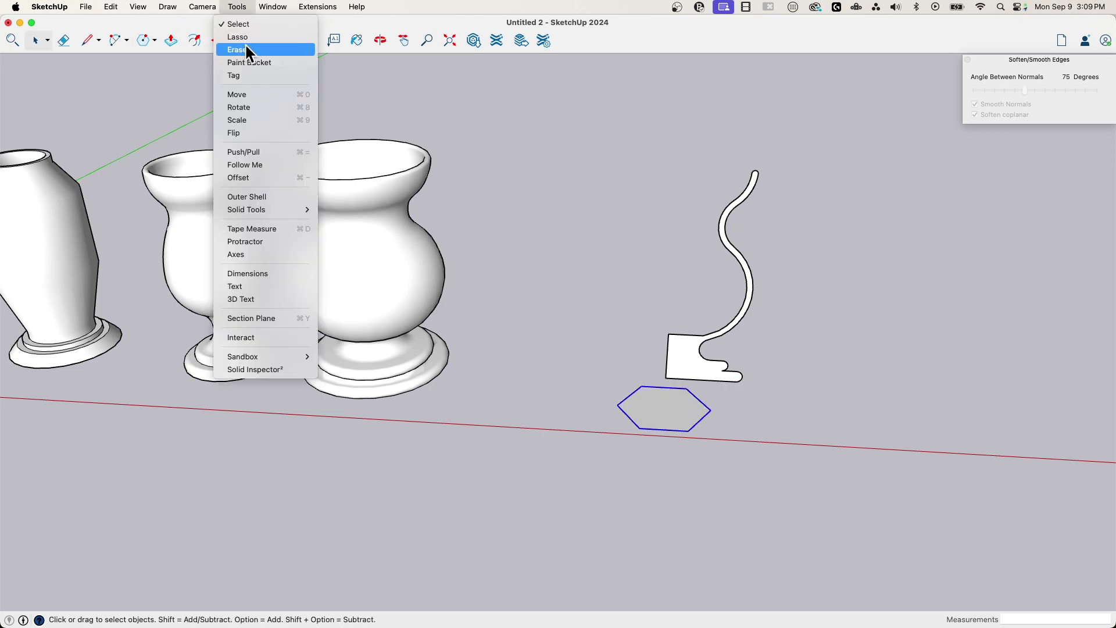
pyautogui.click(251, 166)
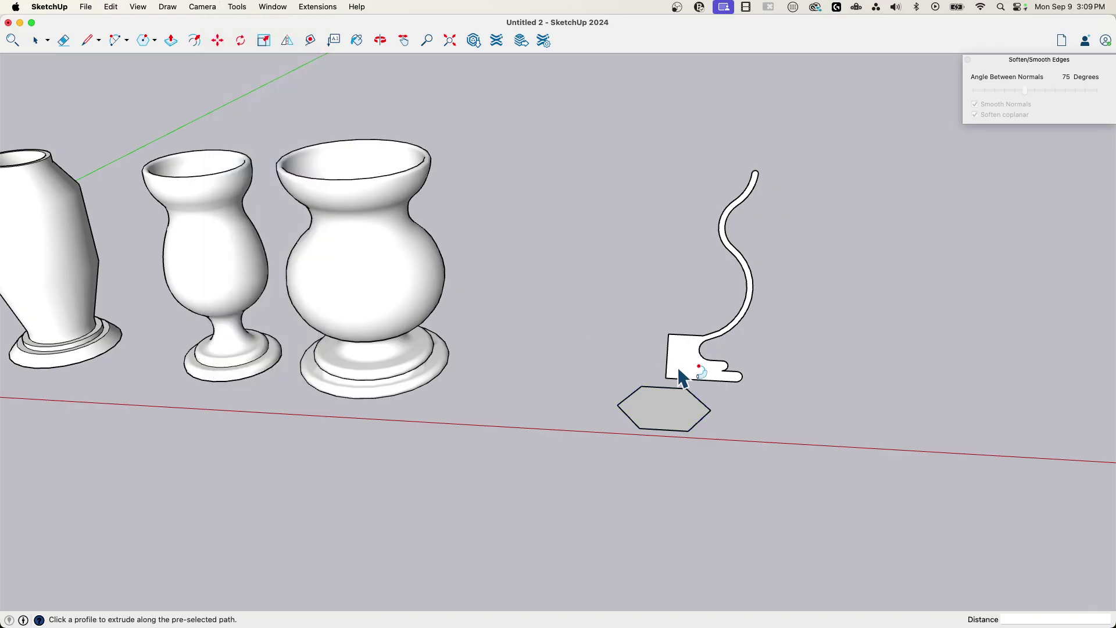
pyautogui.click(688, 380)
pyautogui.press('space')
pyautogui.moveTo(858, 299); pyautogui.dragTo(678, 416, button='middle')
pyautogui.press('Delete')
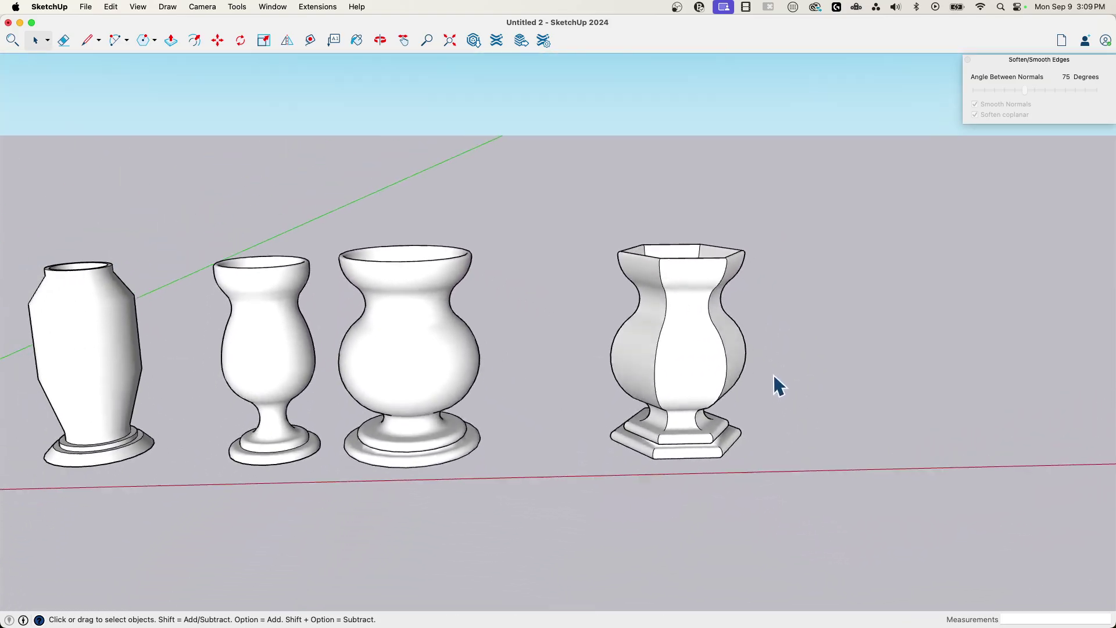
# Step: Examine the row of five vessels from the front, from above and from underneath
pyautogui.moveTo(773, 375); pyautogui.dragTo(294, 349, button='middle')
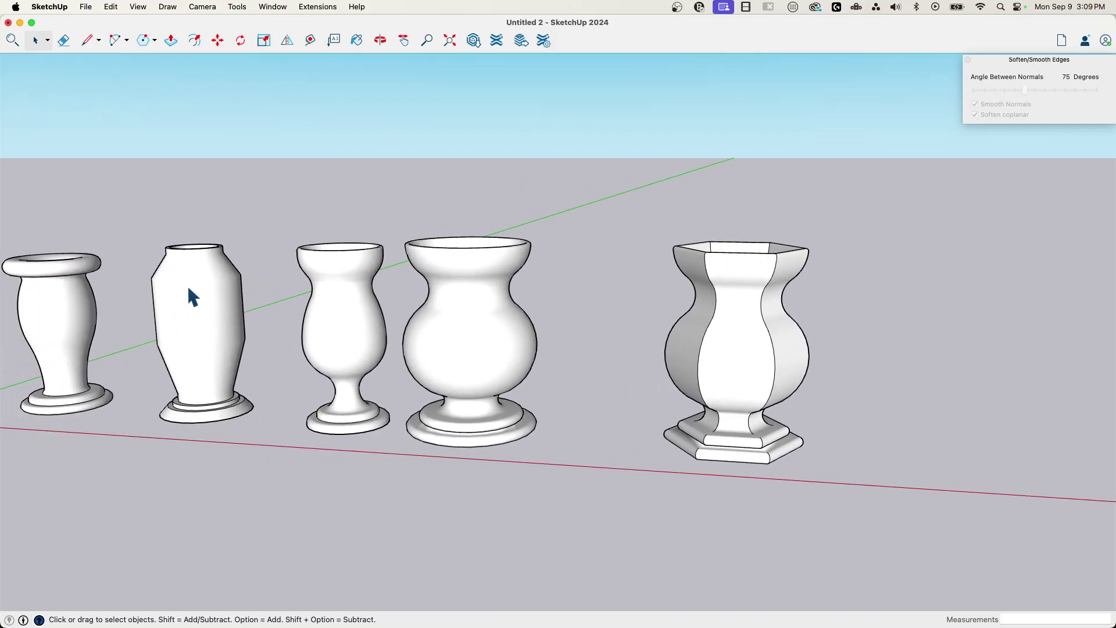
pyautogui.moveTo(420, 283); pyautogui.dragTo(605, 342, button='middle')
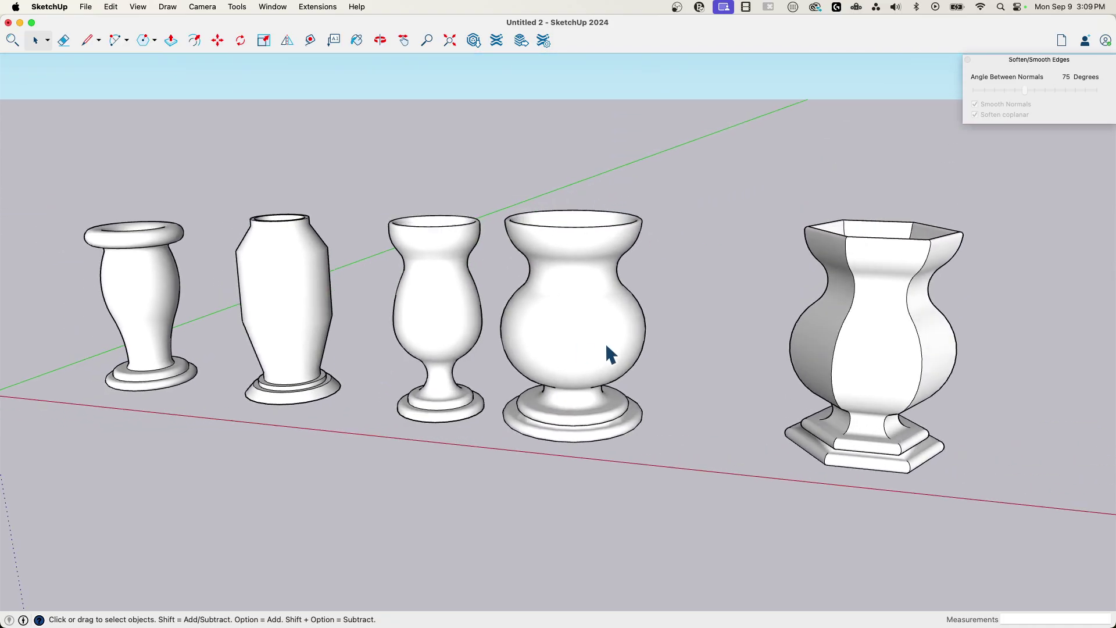
pyautogui.moveTo(585, 250); pyautogui.dragTo(705, 390, button='middle')
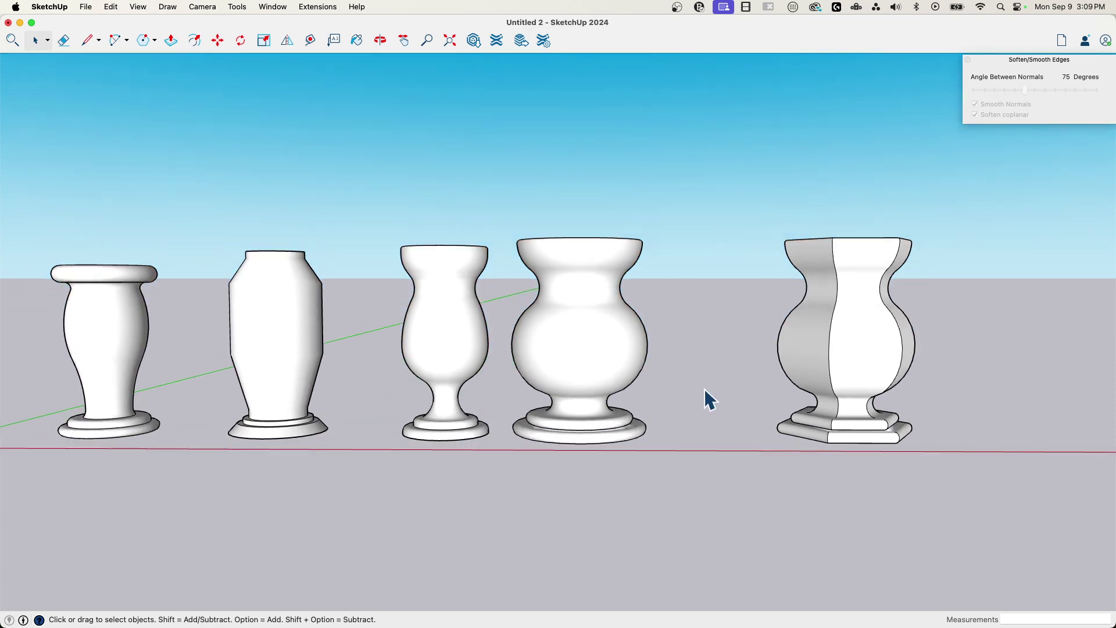
pyautogui.moveTo(733, 133); pyautogui.dragTo(719, 375, button='middle')
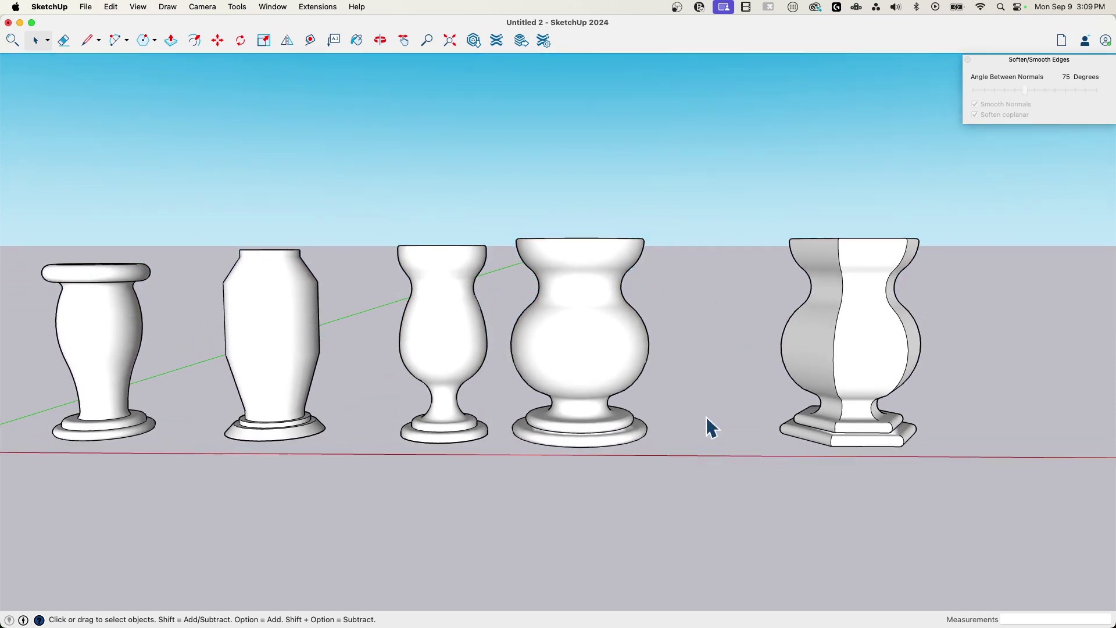
pyautogui.moveTo(710, 428); pyautogui.dragTo(576, 554, button='middle')
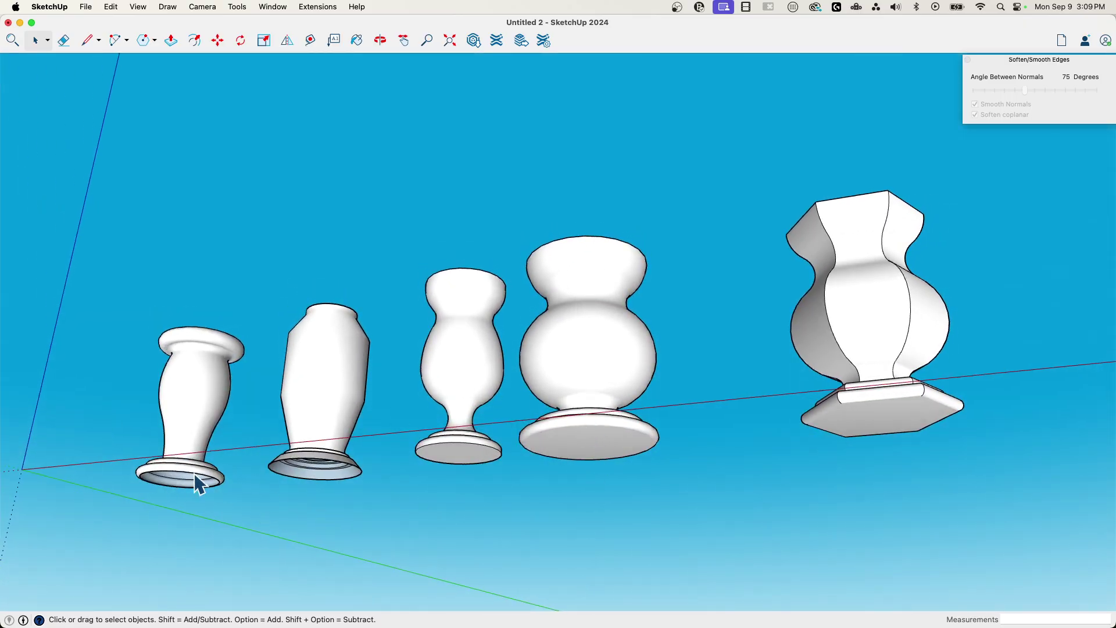
pyautogui.moveTo(597, 430); pyautogui.dragTo(598, 506, button='middle')
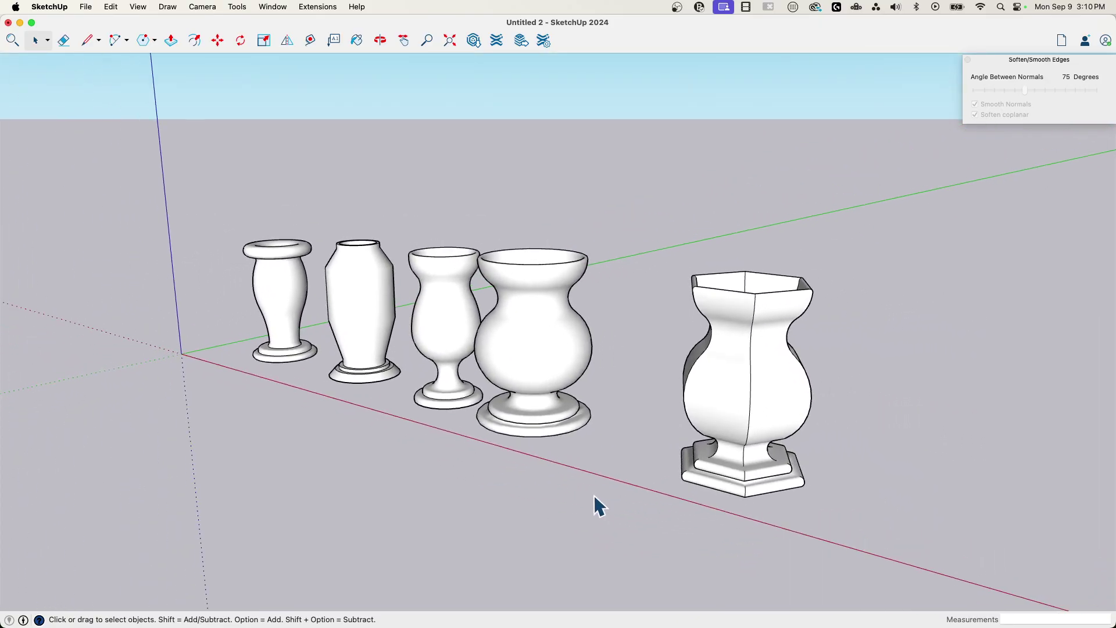